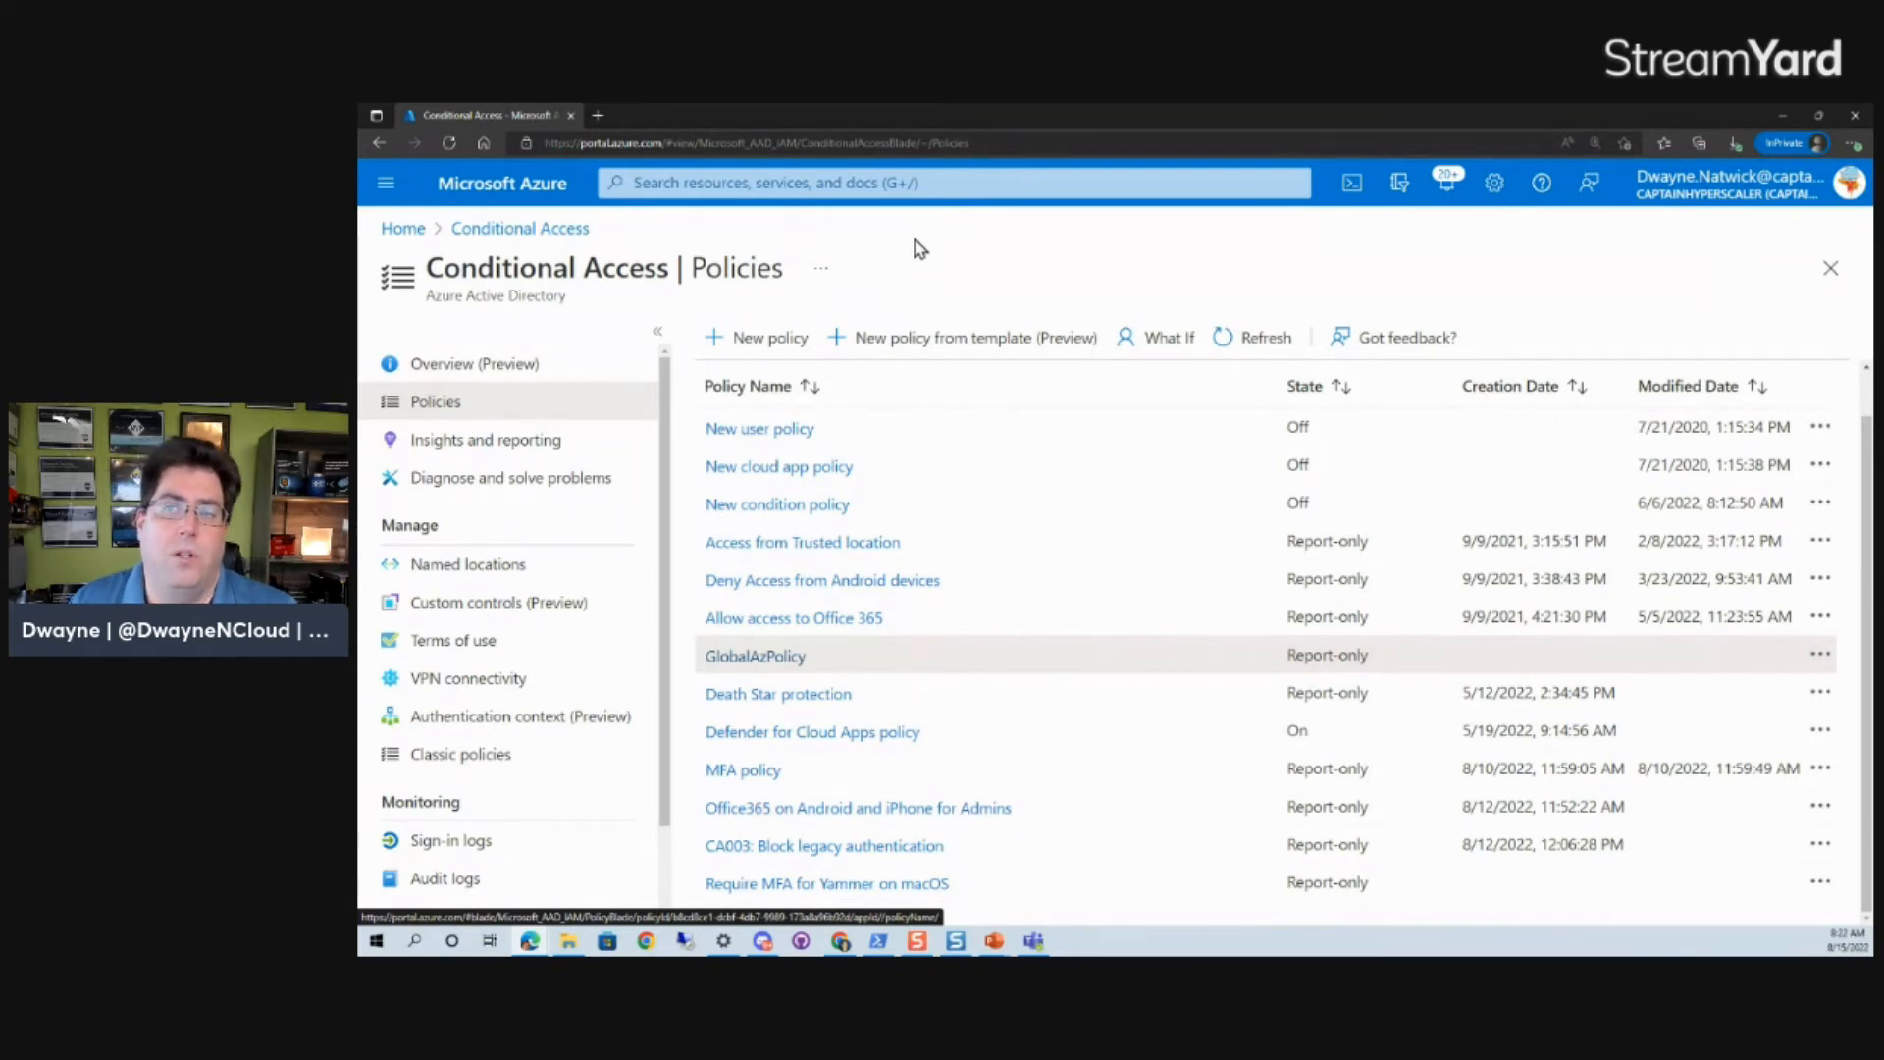
- Start a new Conditional Access policy from a template in the Identities category and proceed to the template list
left_click(963, 351)
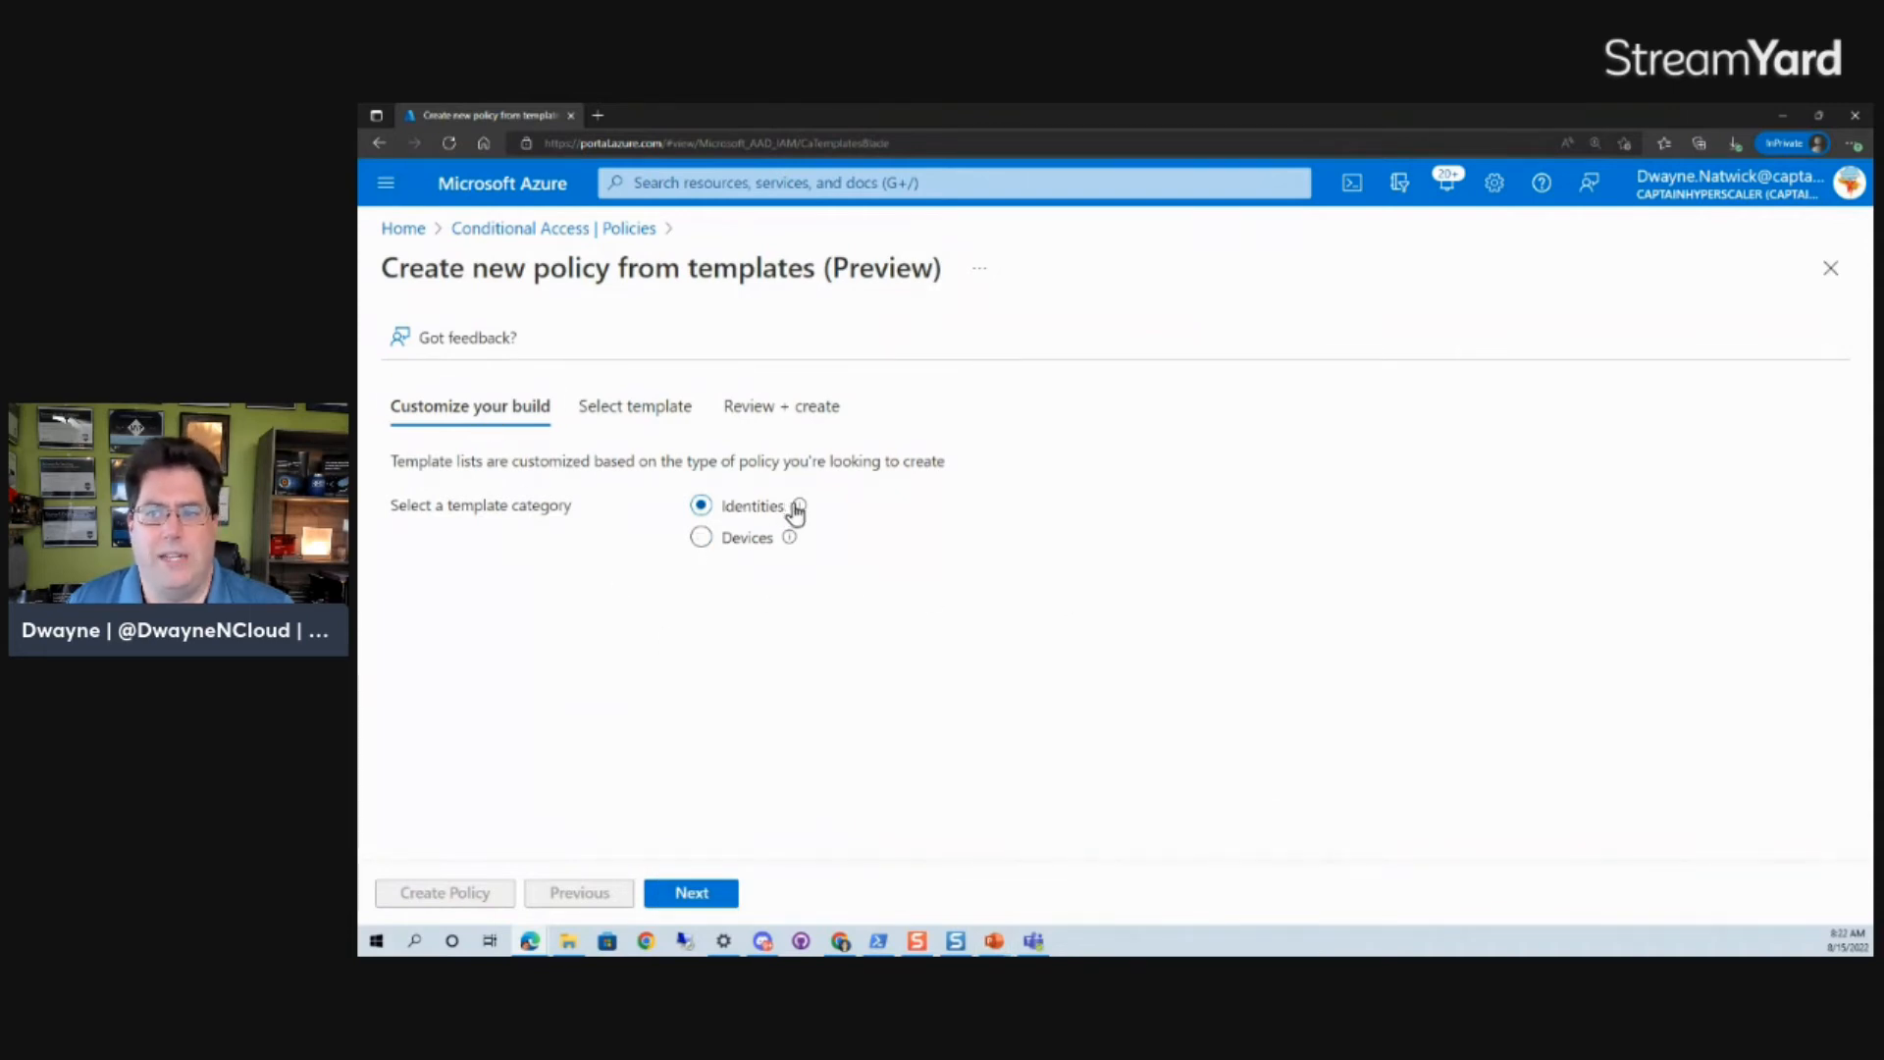
mouse_move(803, 517)
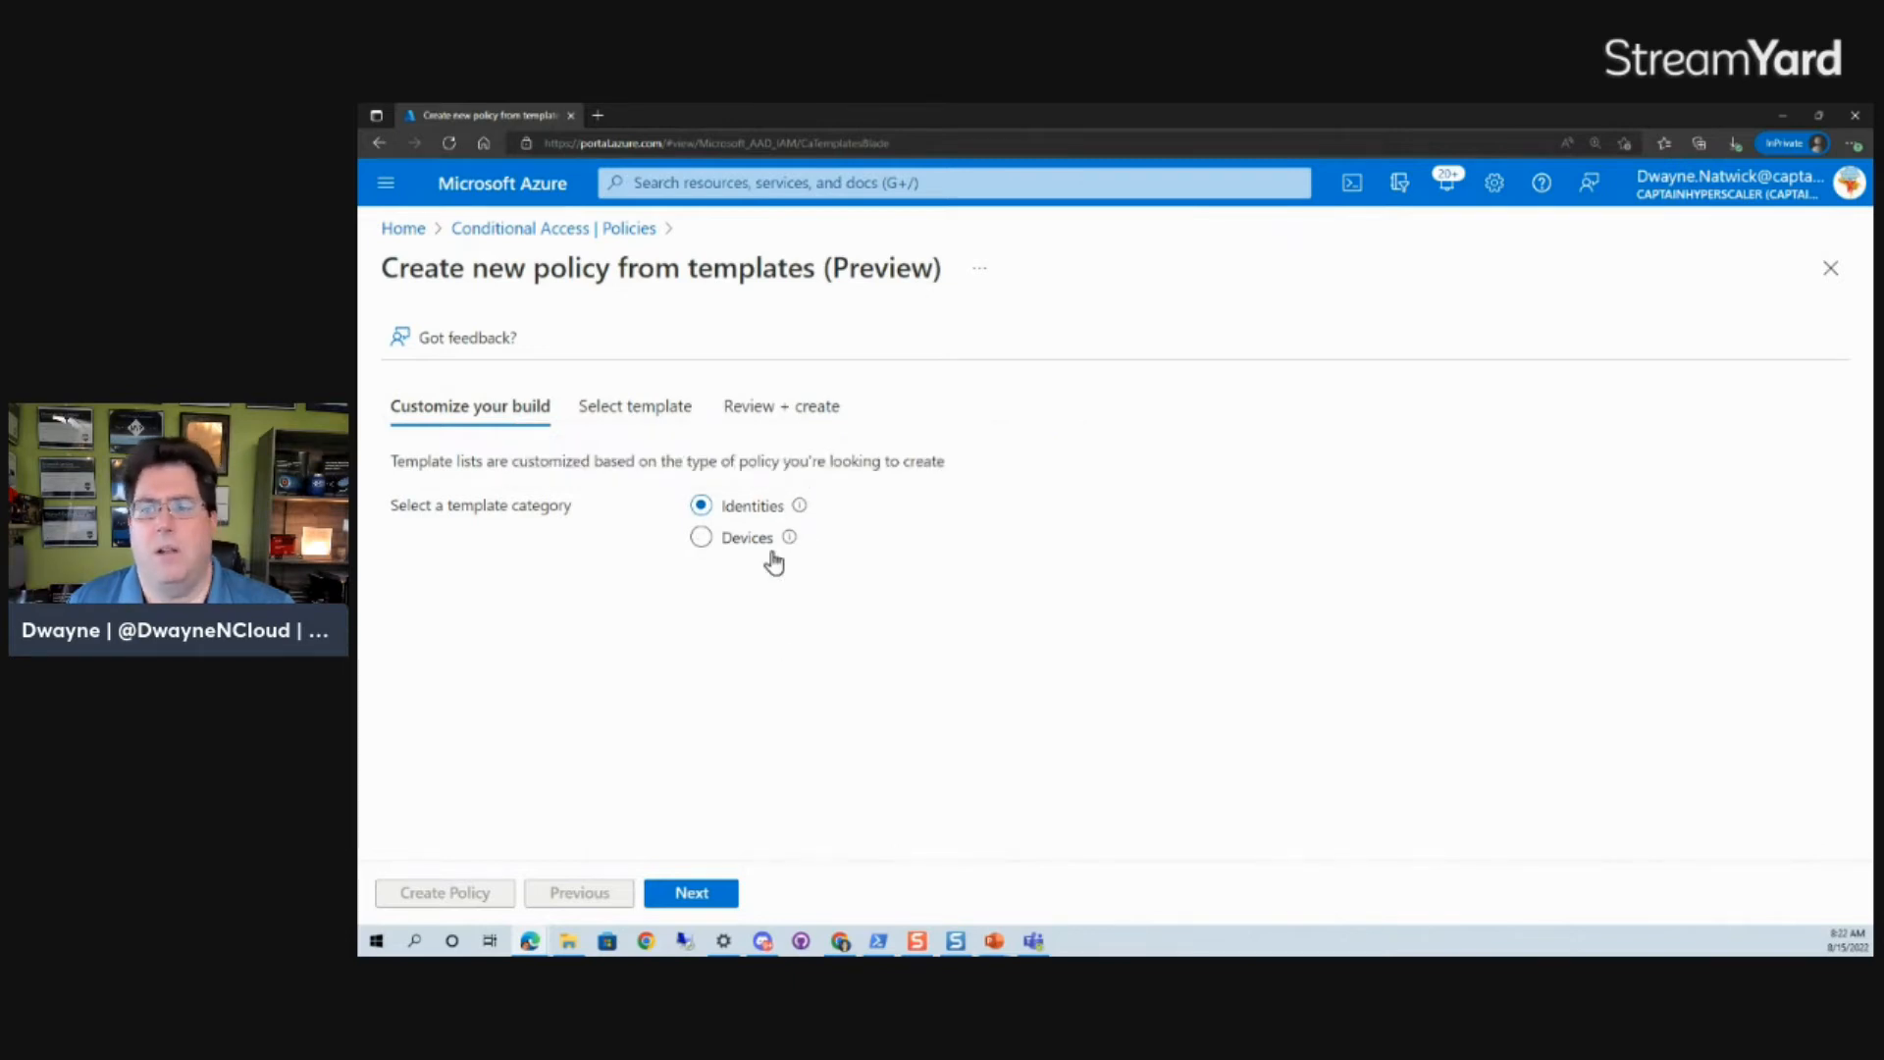
left_click(692, 893)
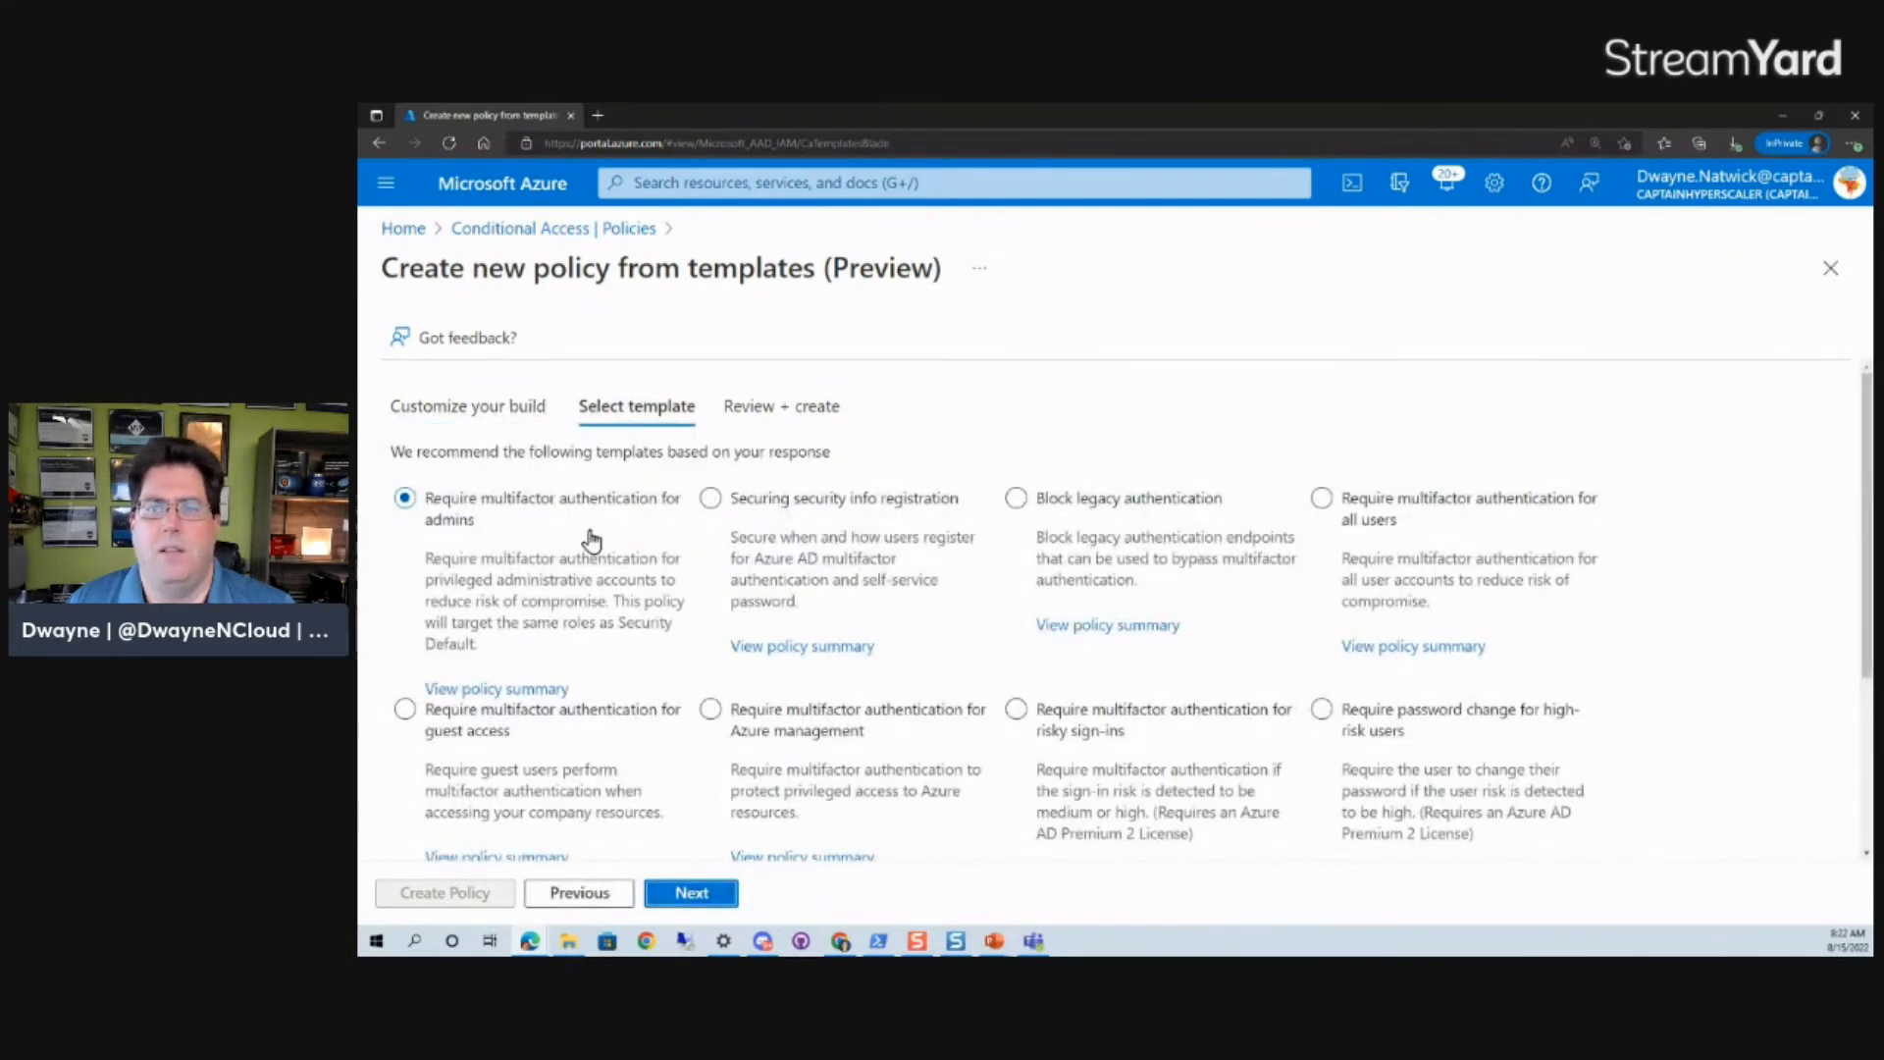
- Select the Securing security info registration template and look over the identity templates and the policy name and state settings
left_click(1433, 816)
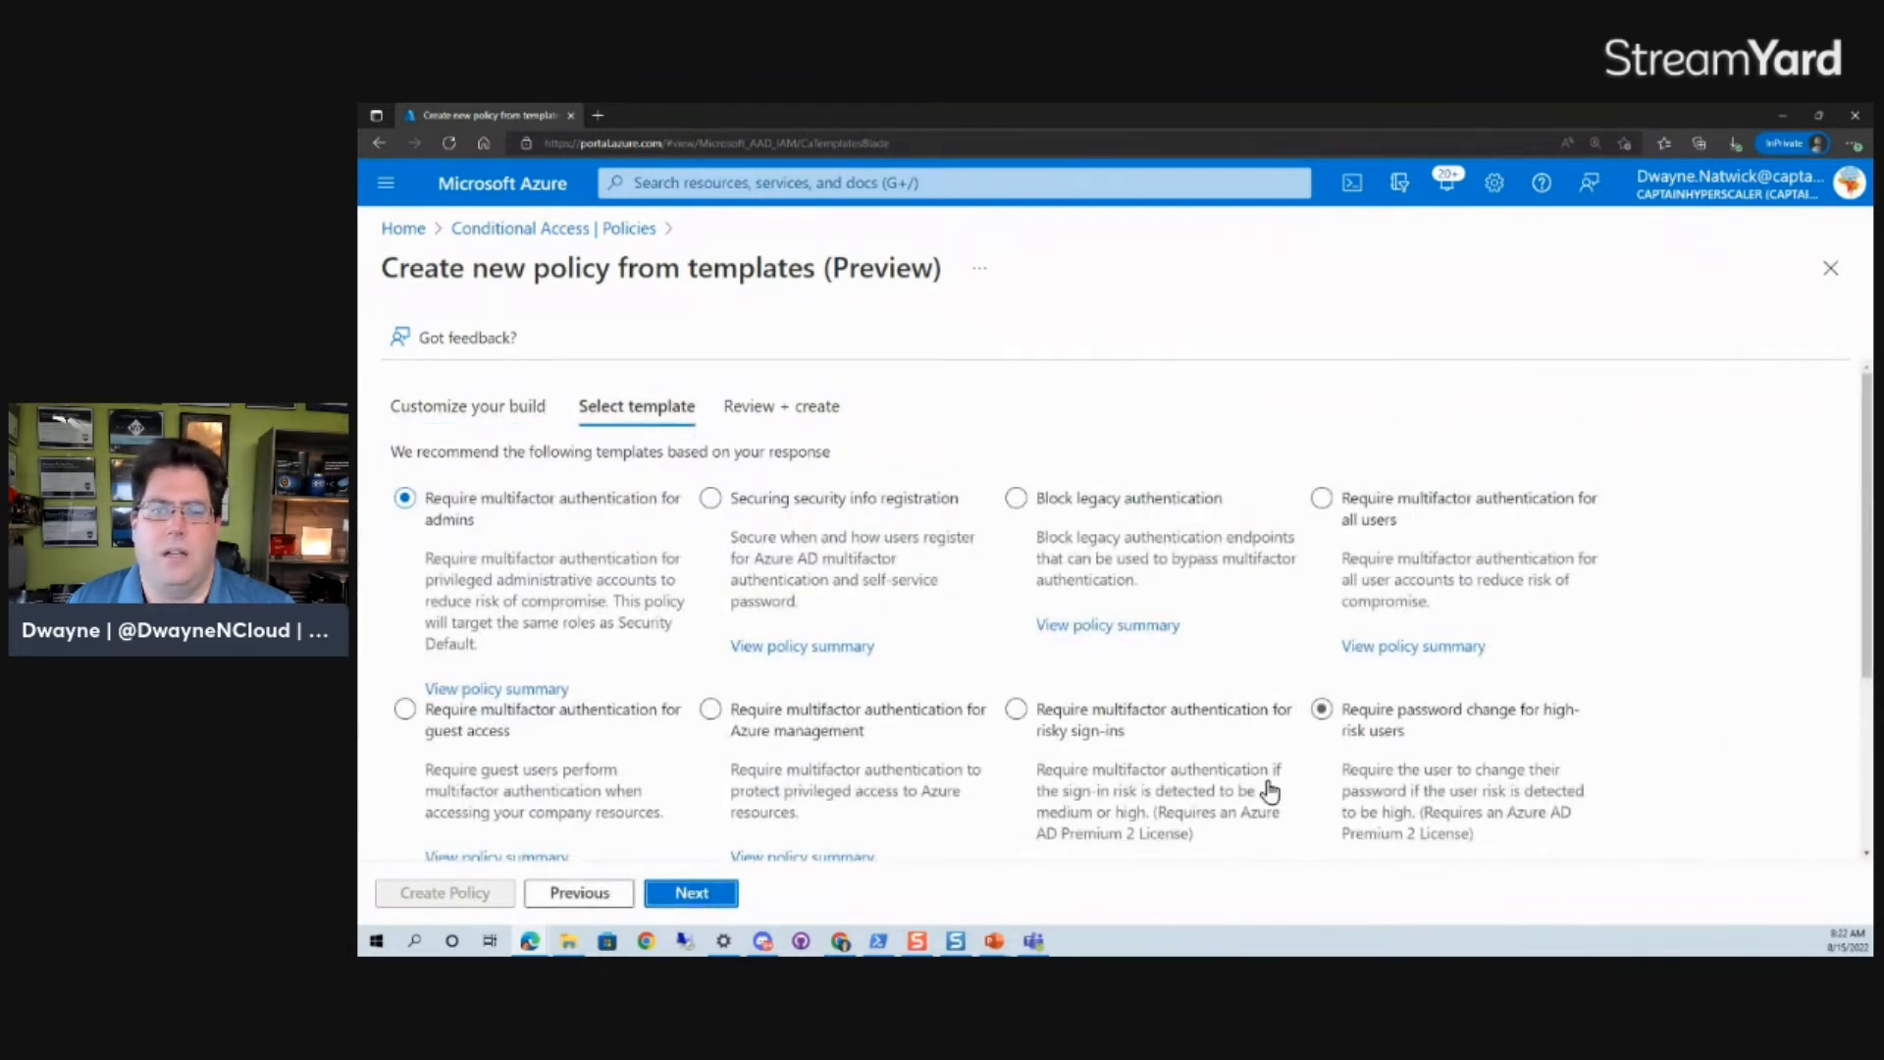
left_click(1522, 647)
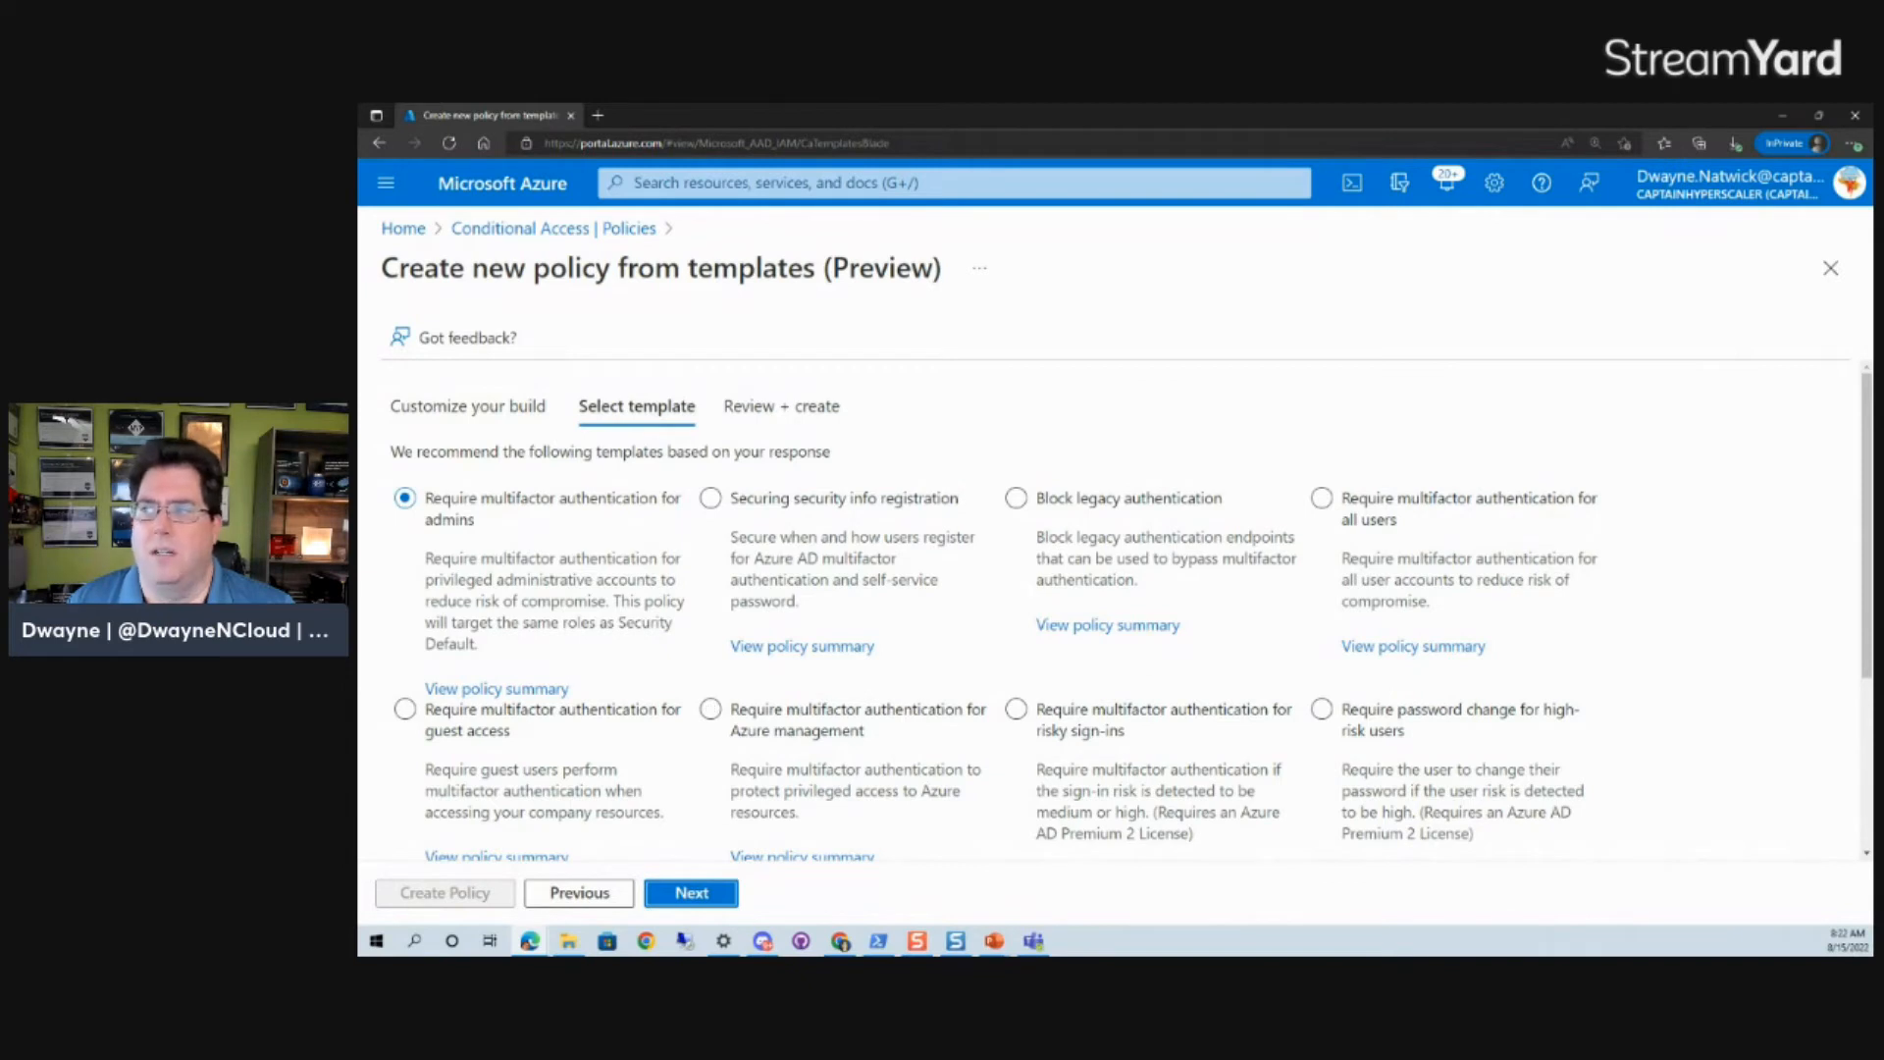
left_click_drag(1863, 495, 1868, 547)
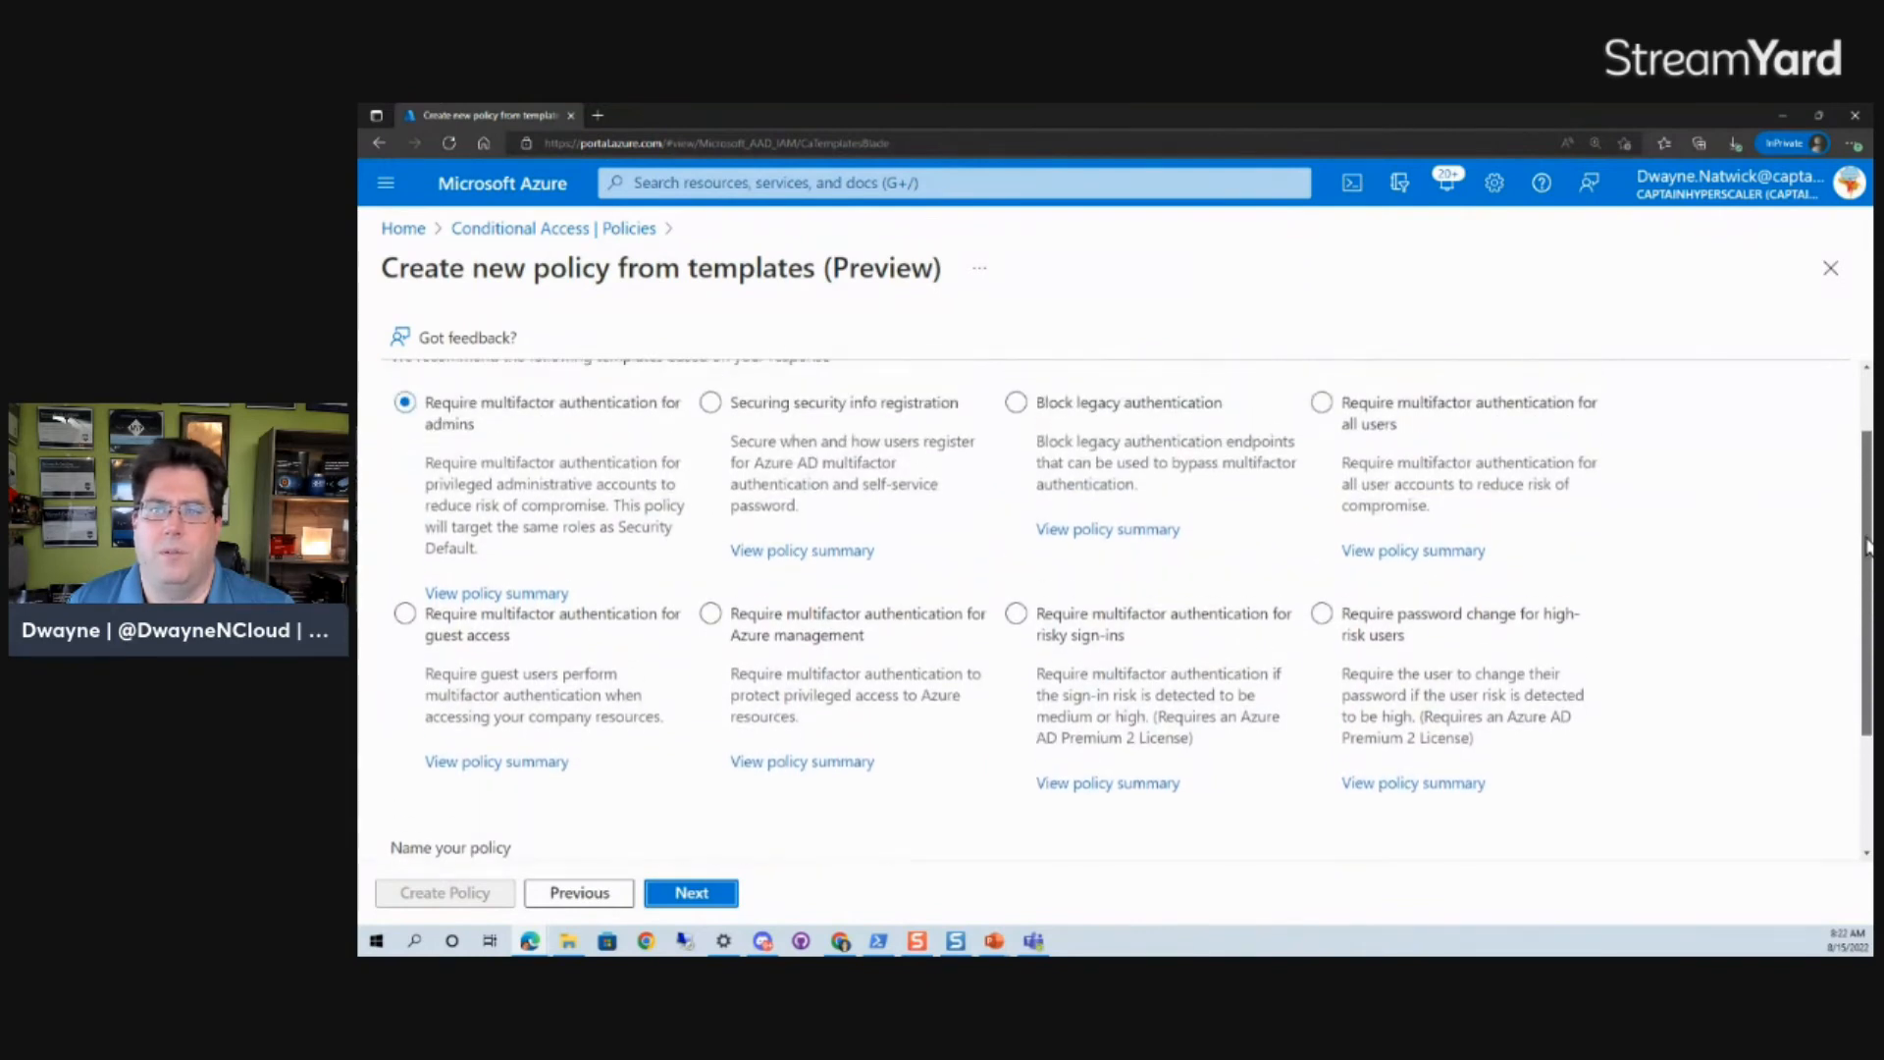
left_click(714, 406)
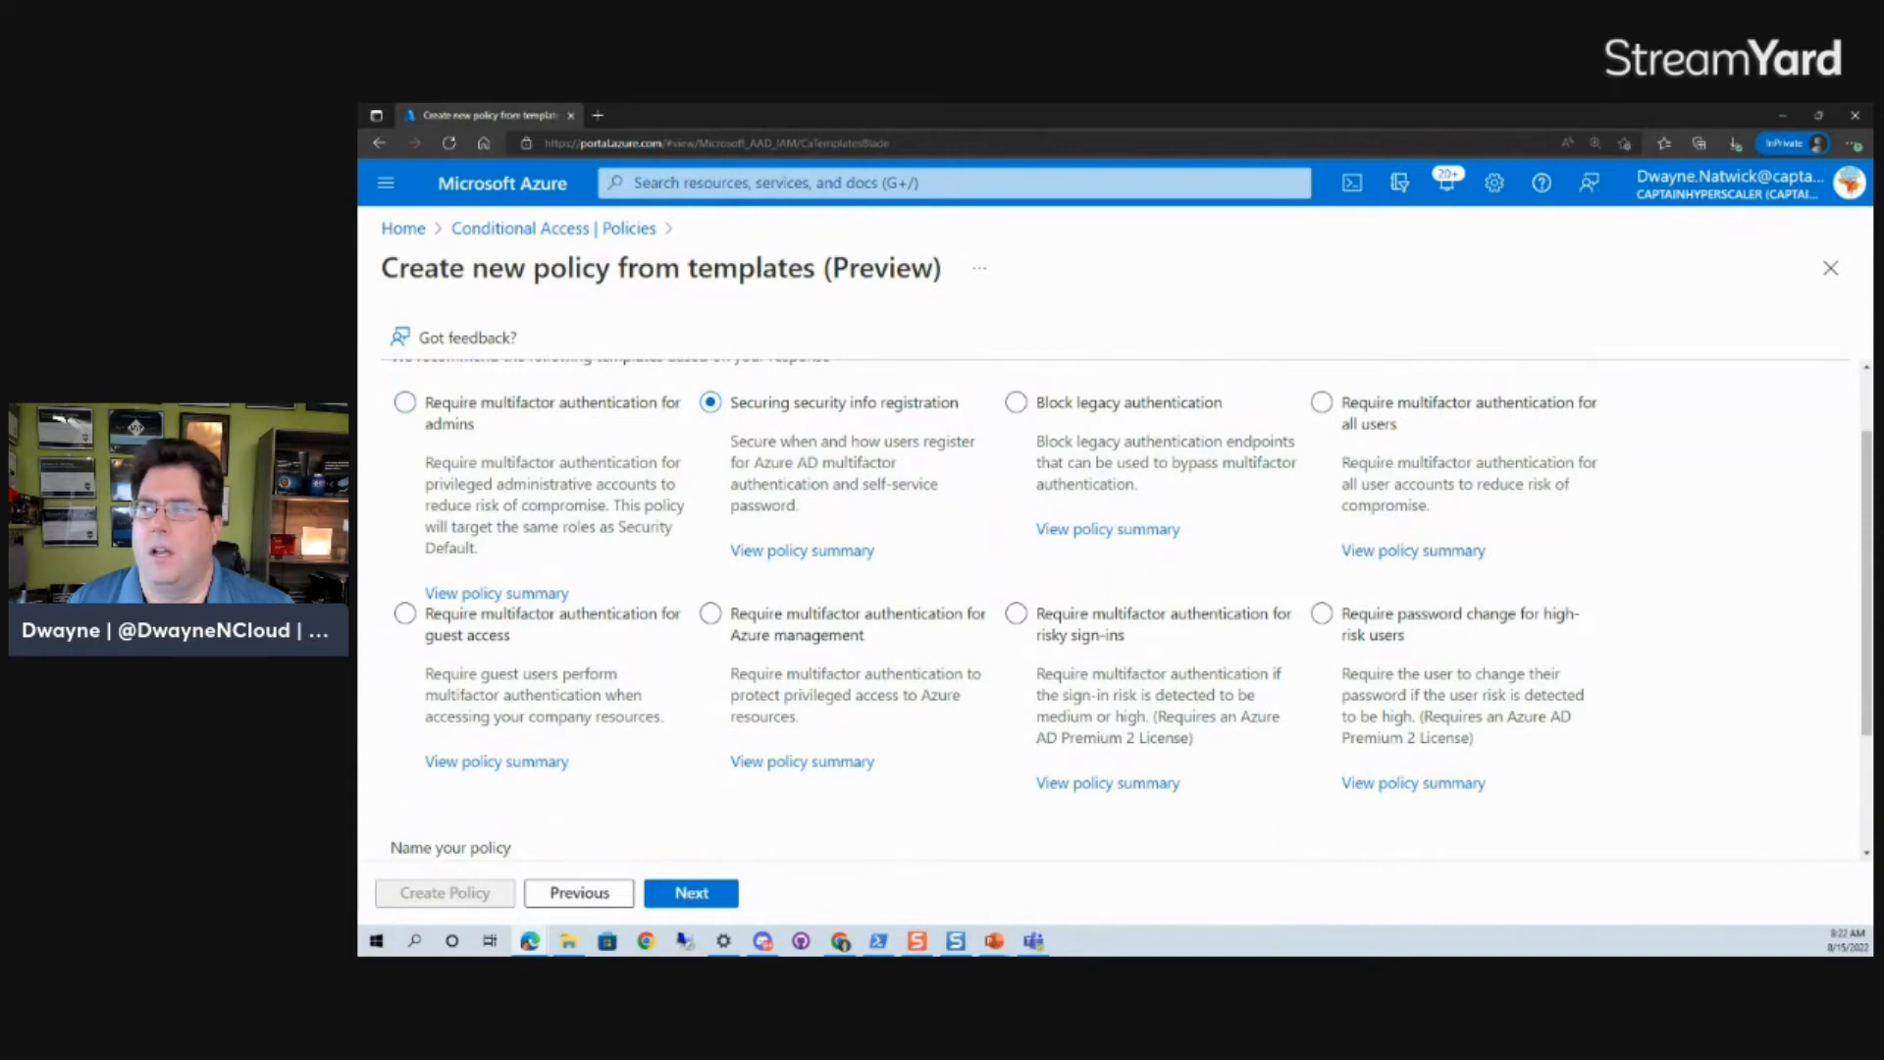
left_click_drag(1870, 476, 1869, 586)
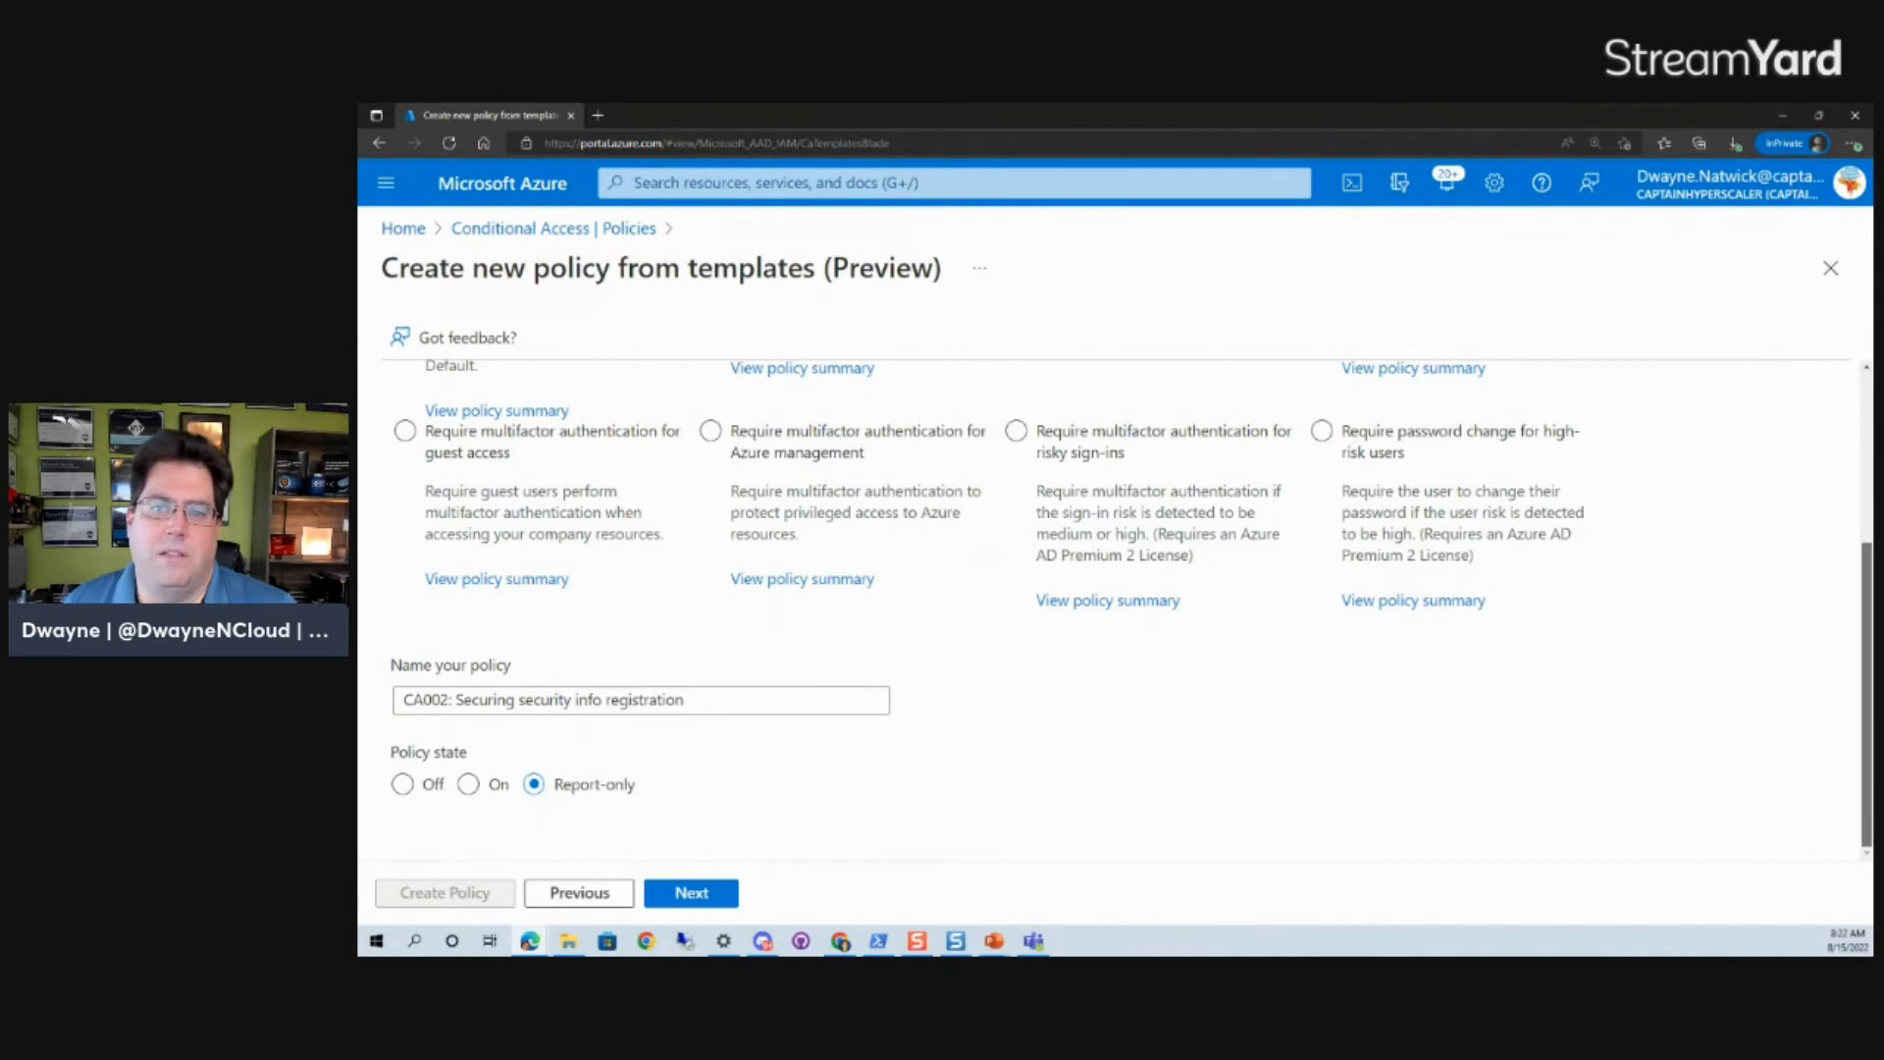
scroll(1129, 602, "up", 2)
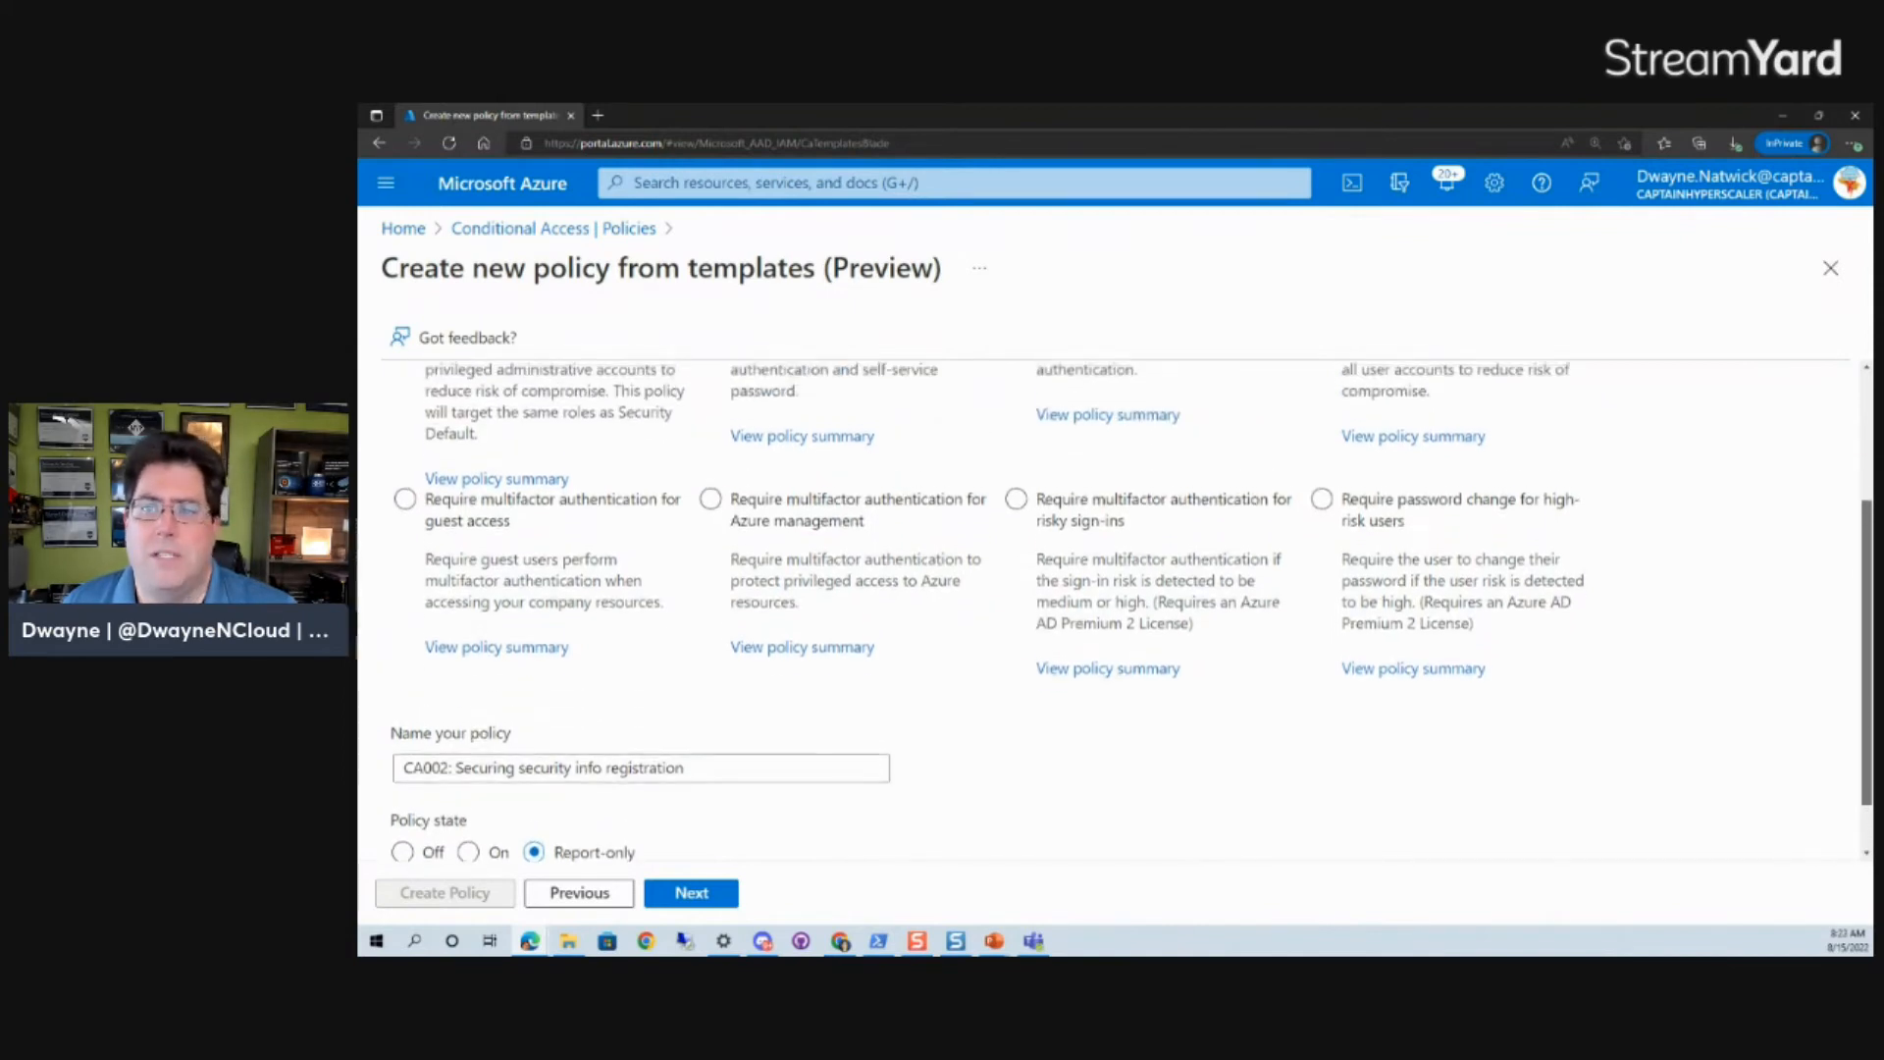
scroll(1129, 601, "up", 2)
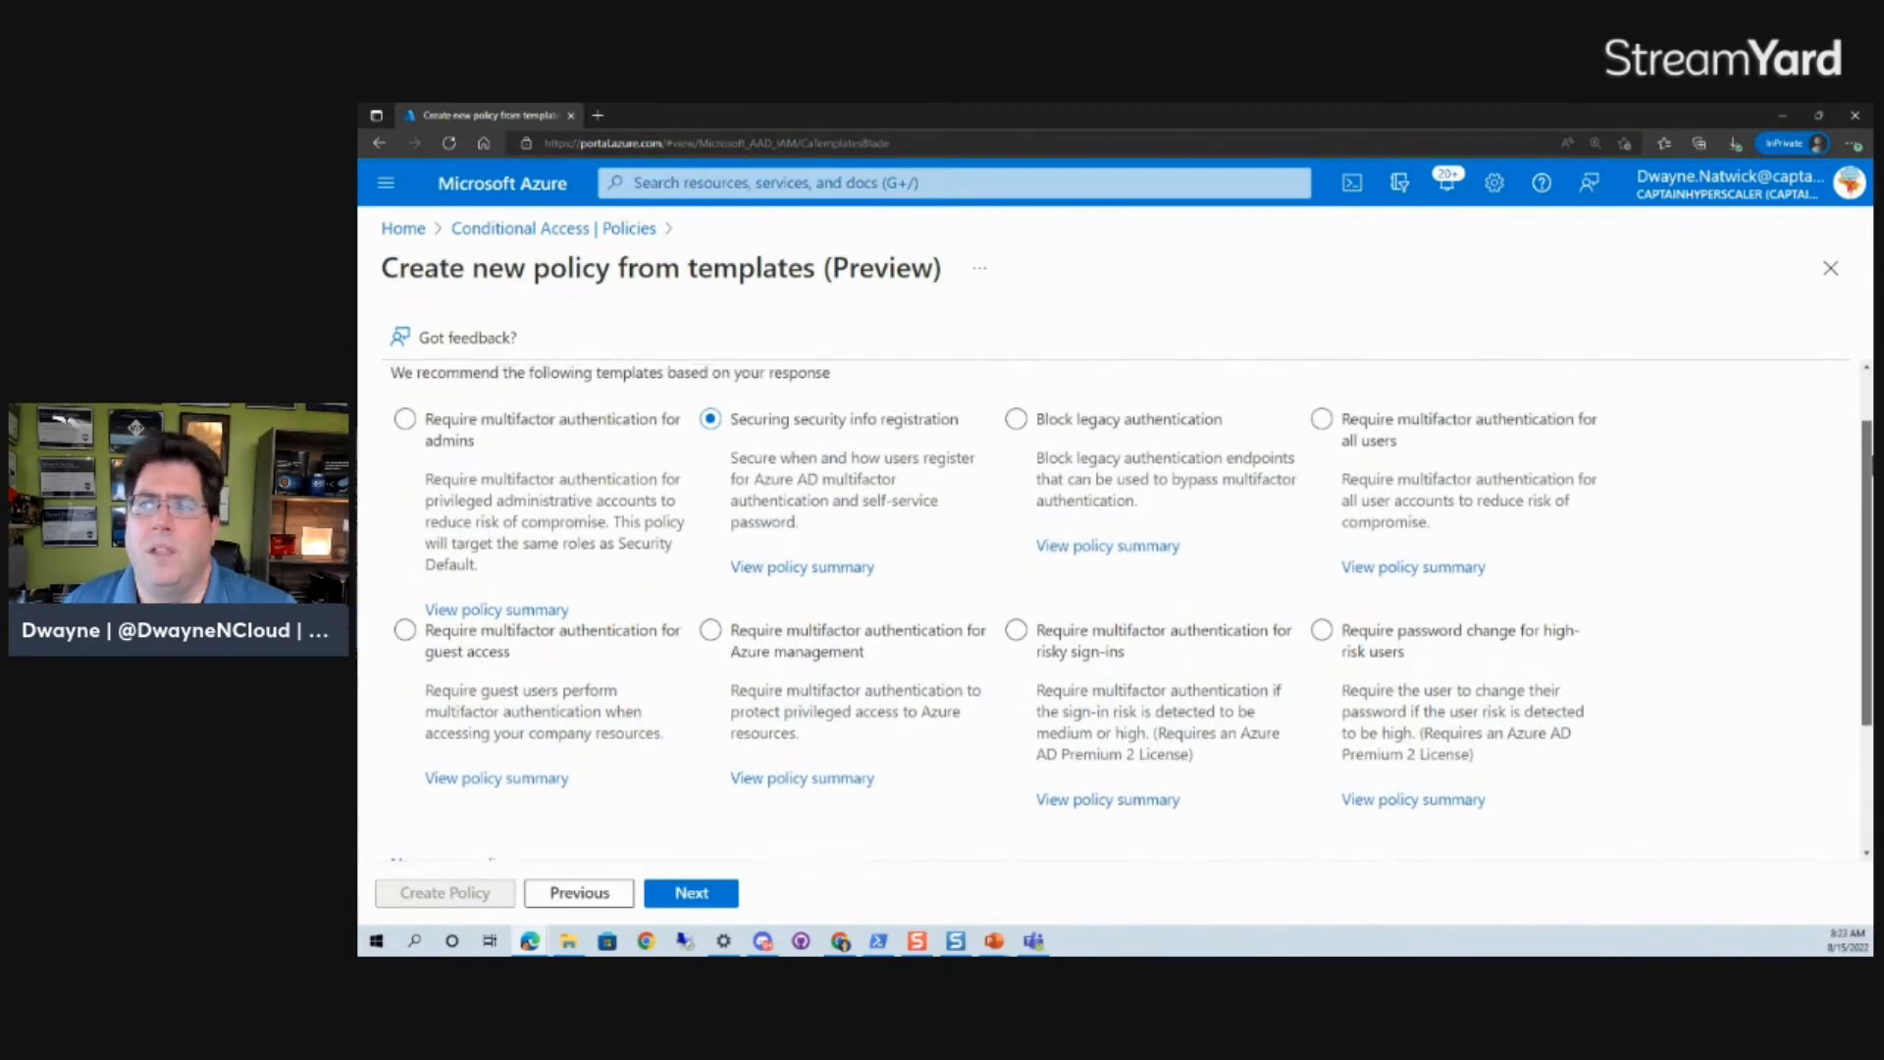
left_click_drag(1872, 466, 1872, 472)
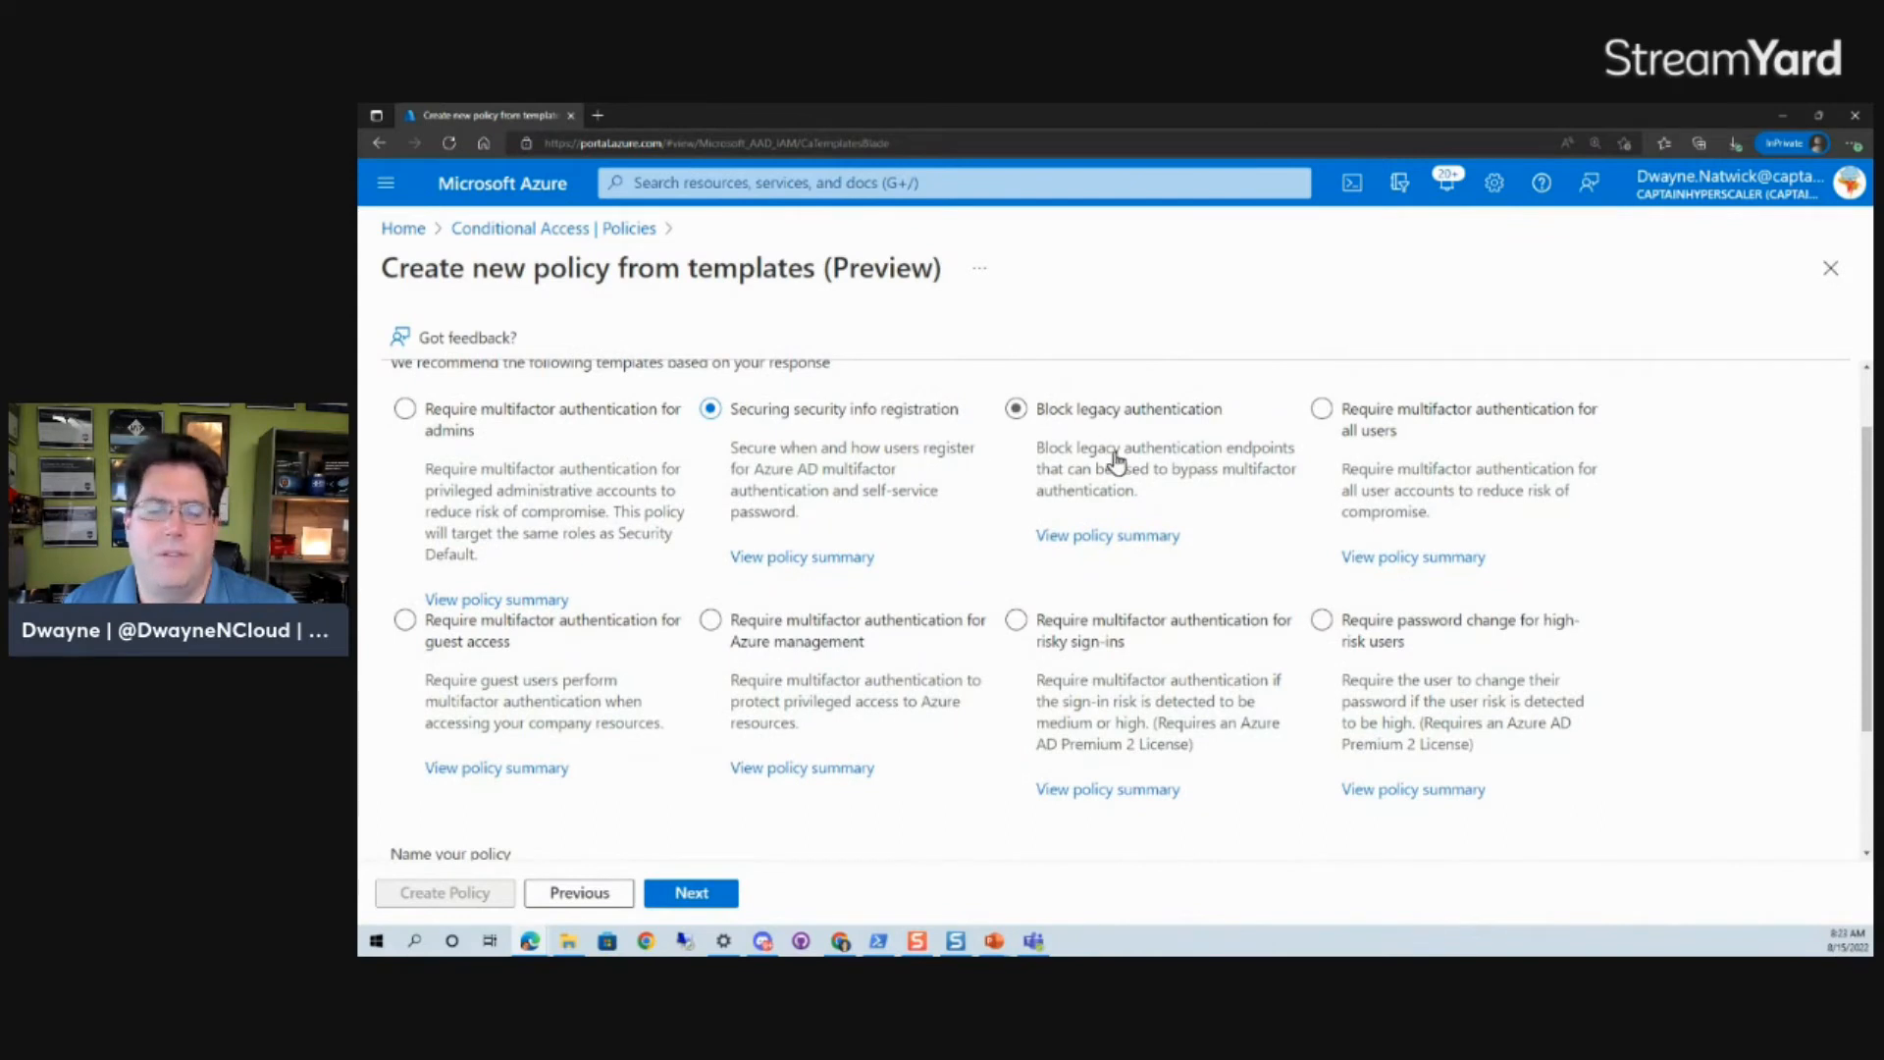
left_click(1301, 509)
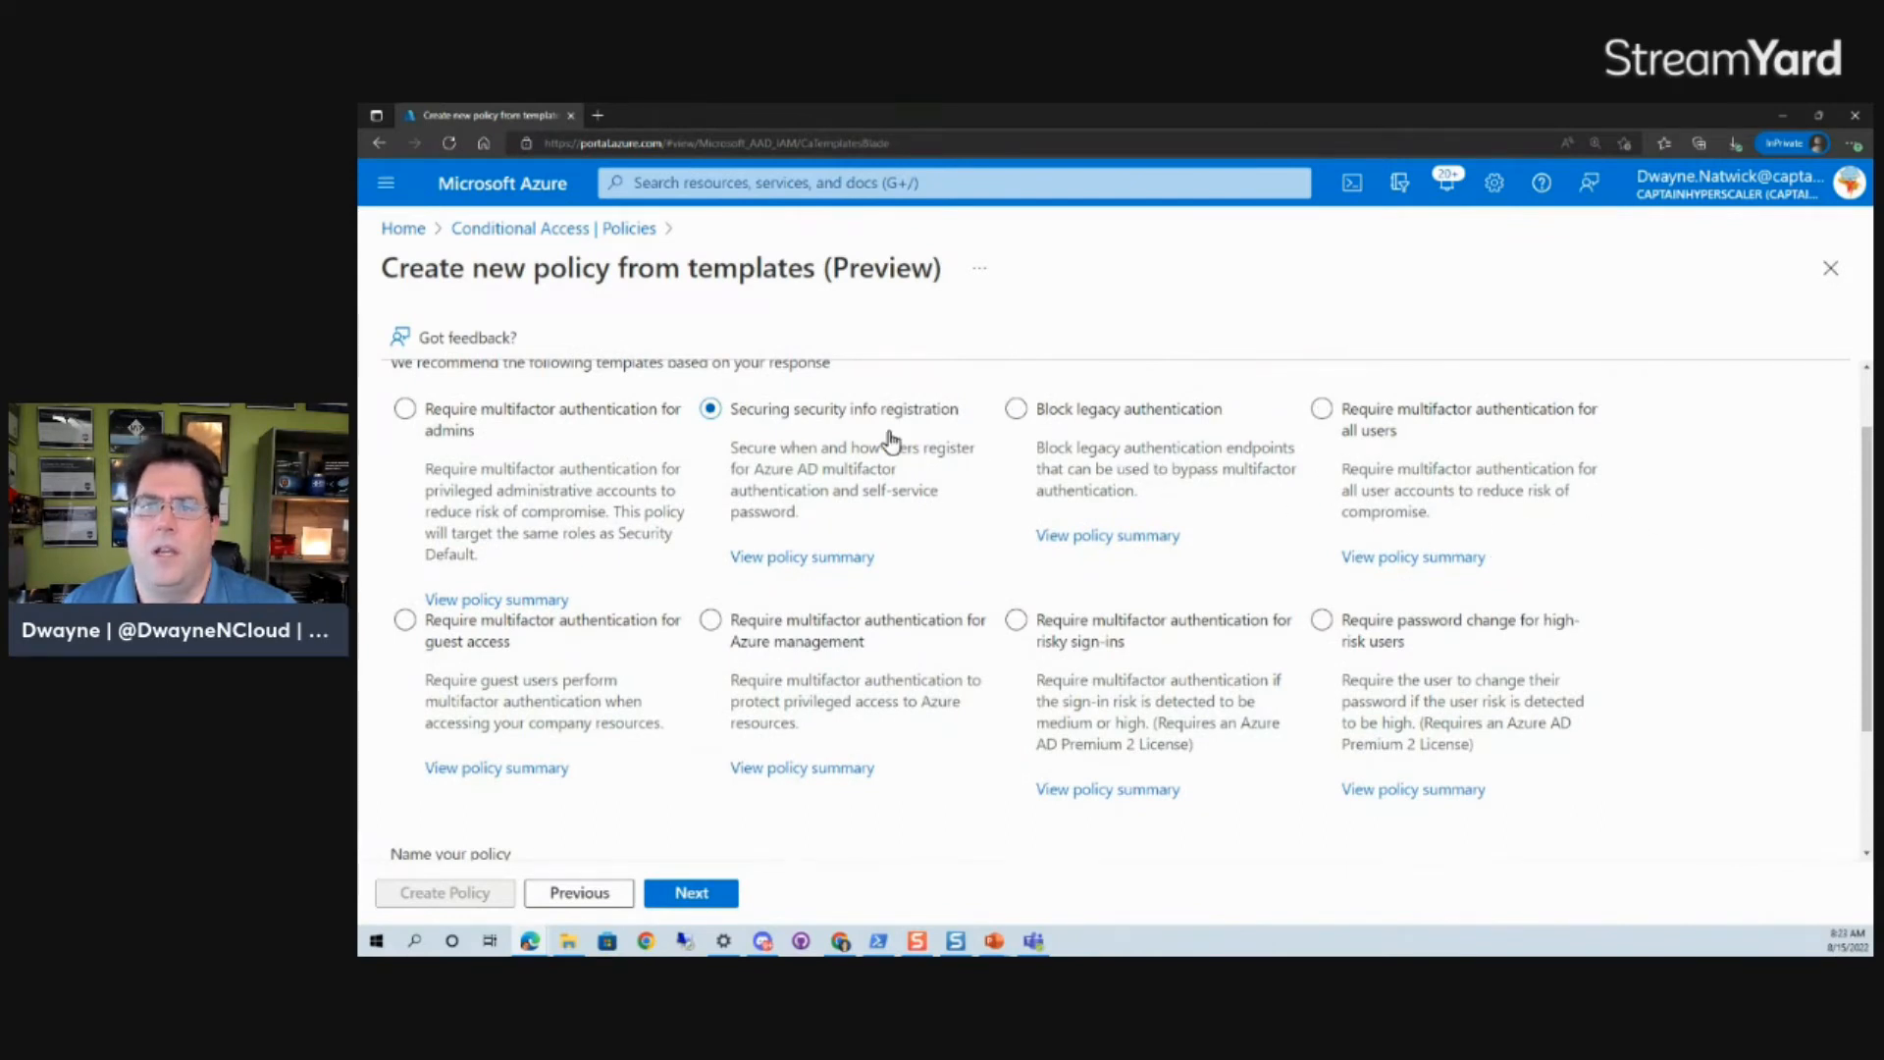
left_click(406, 412)
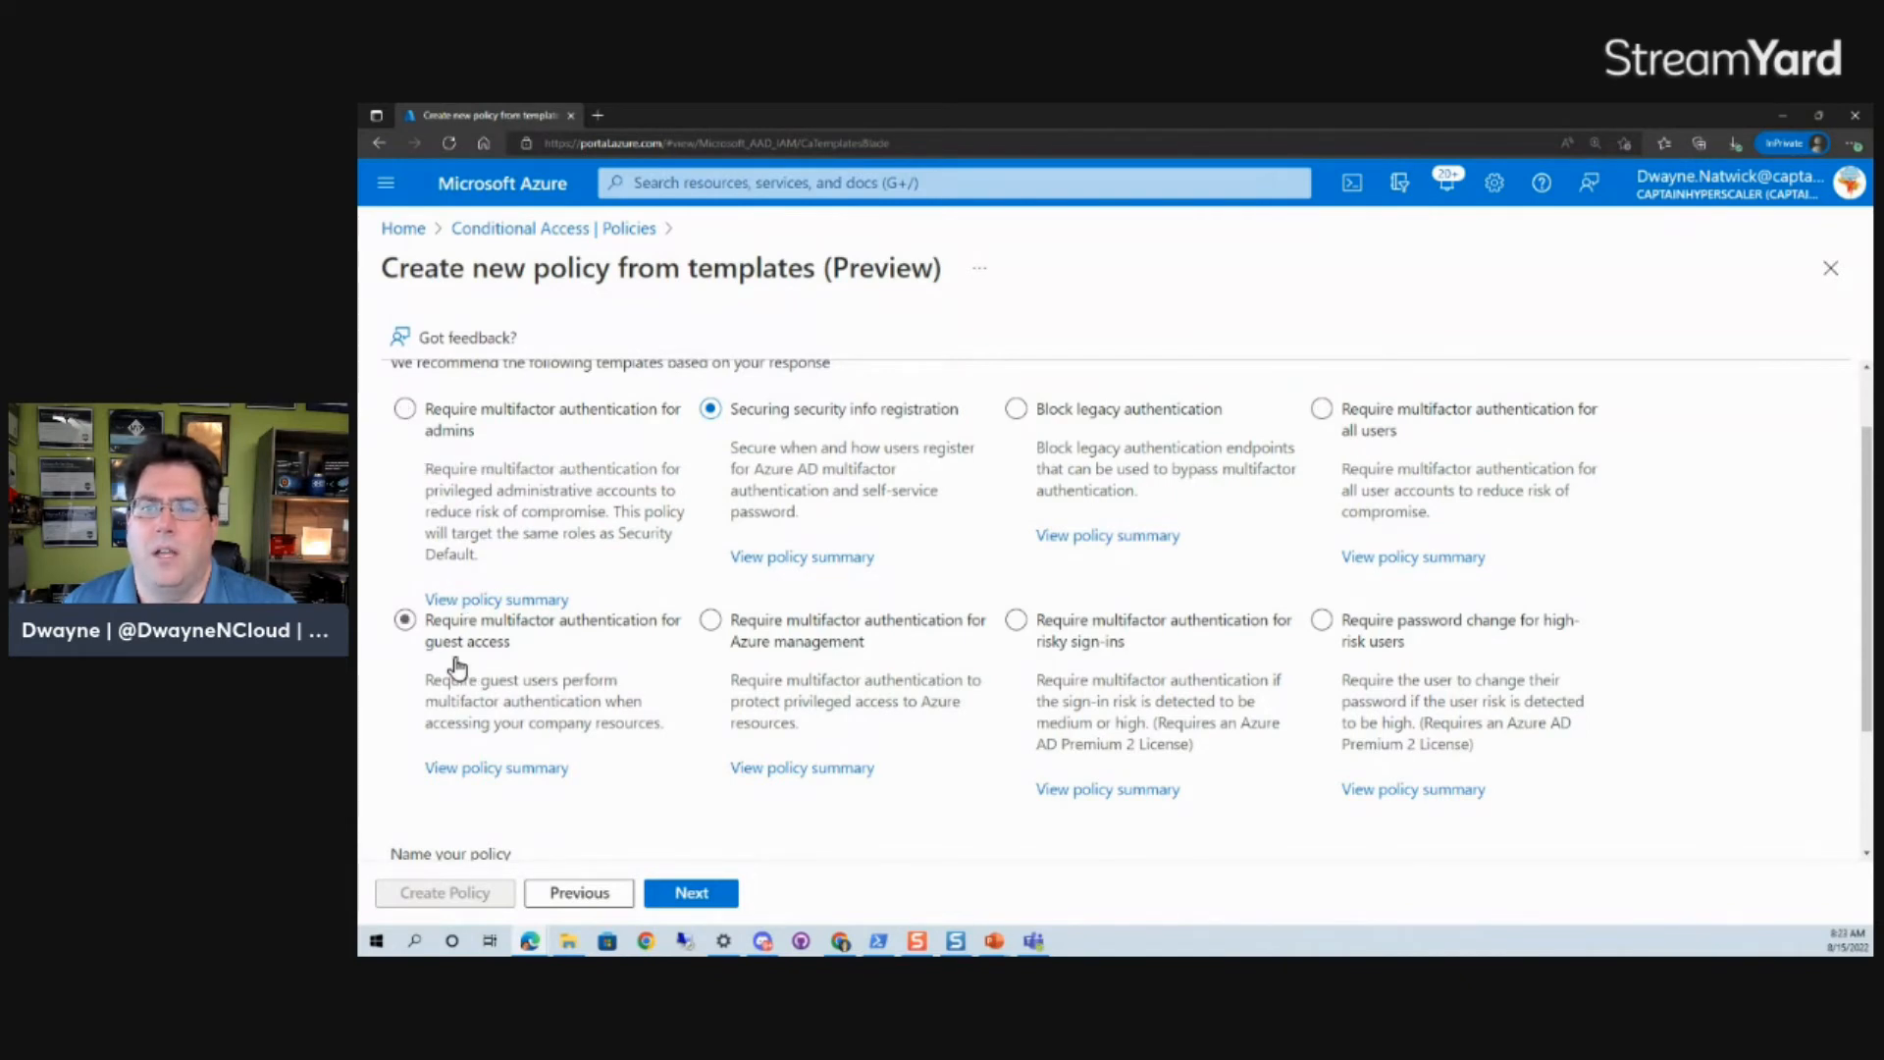
- Select the Require multifactor authentication for guest access template
left_click(405, 622)
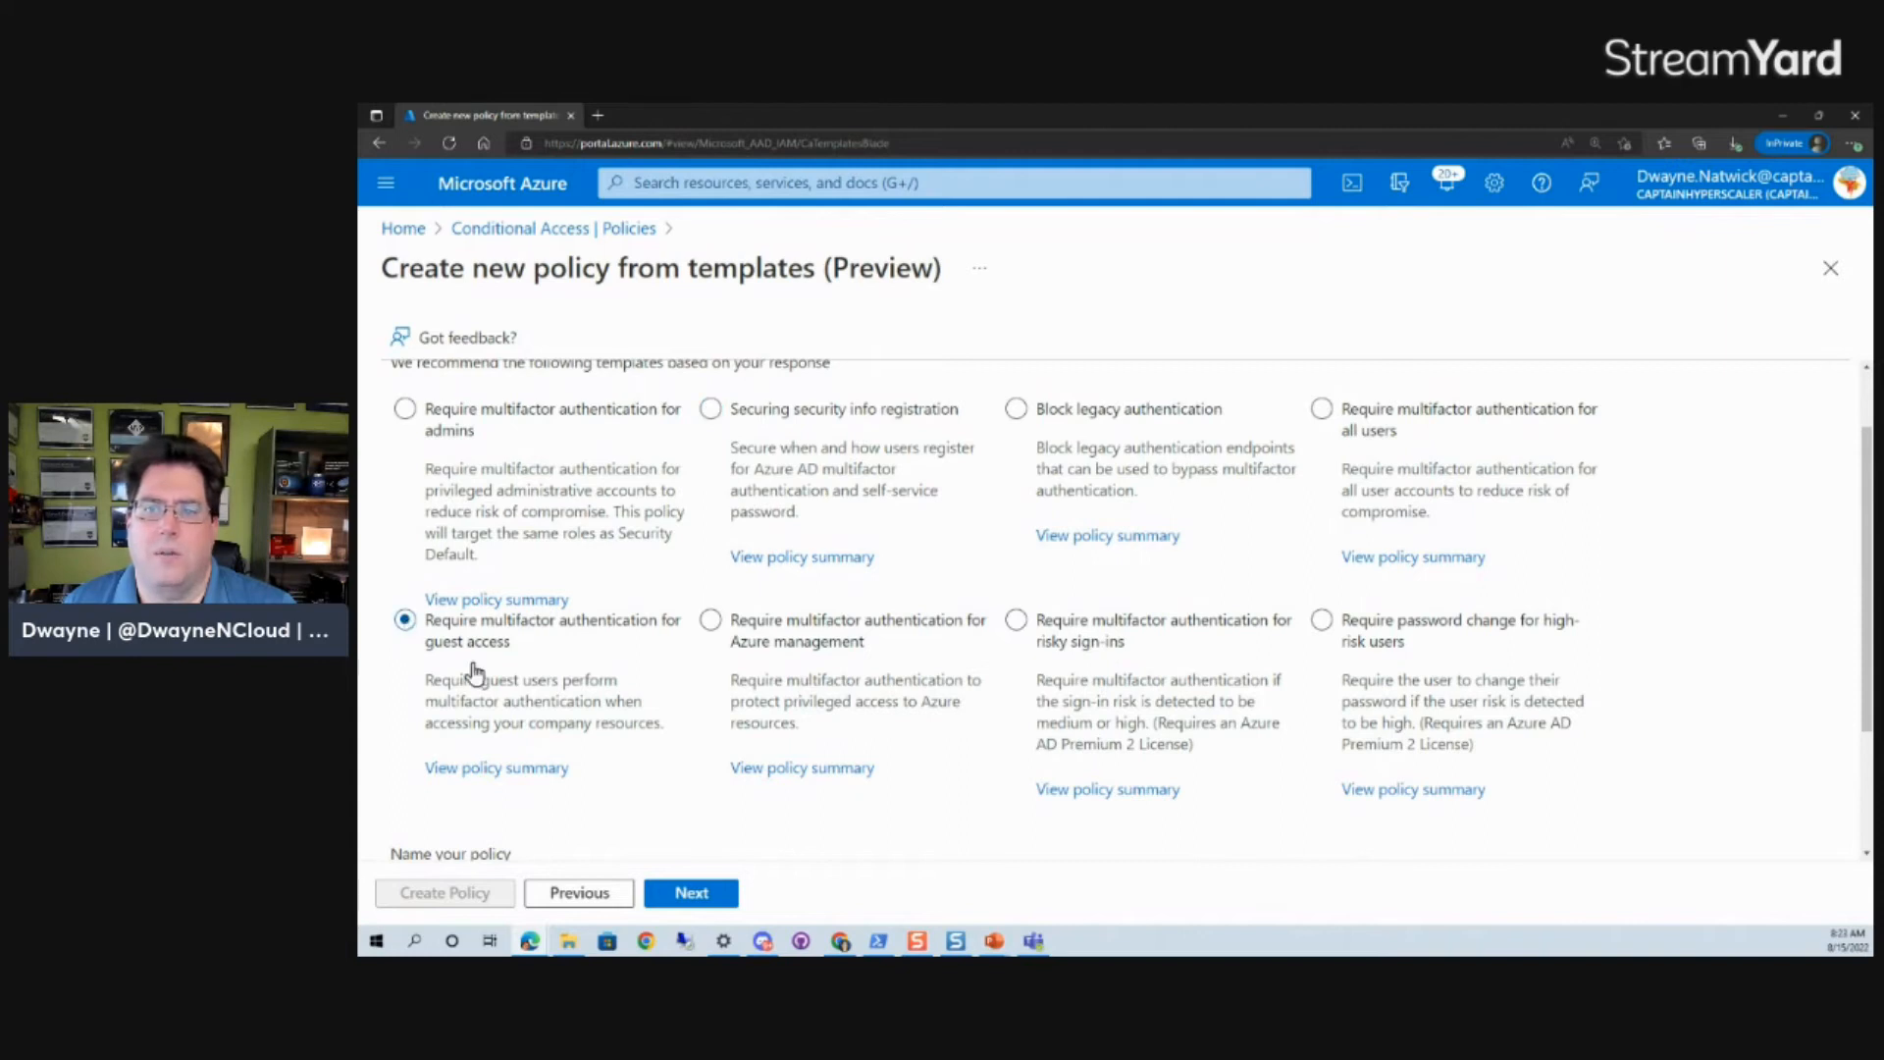
left_click(893, 672)
left_click(589, 673)
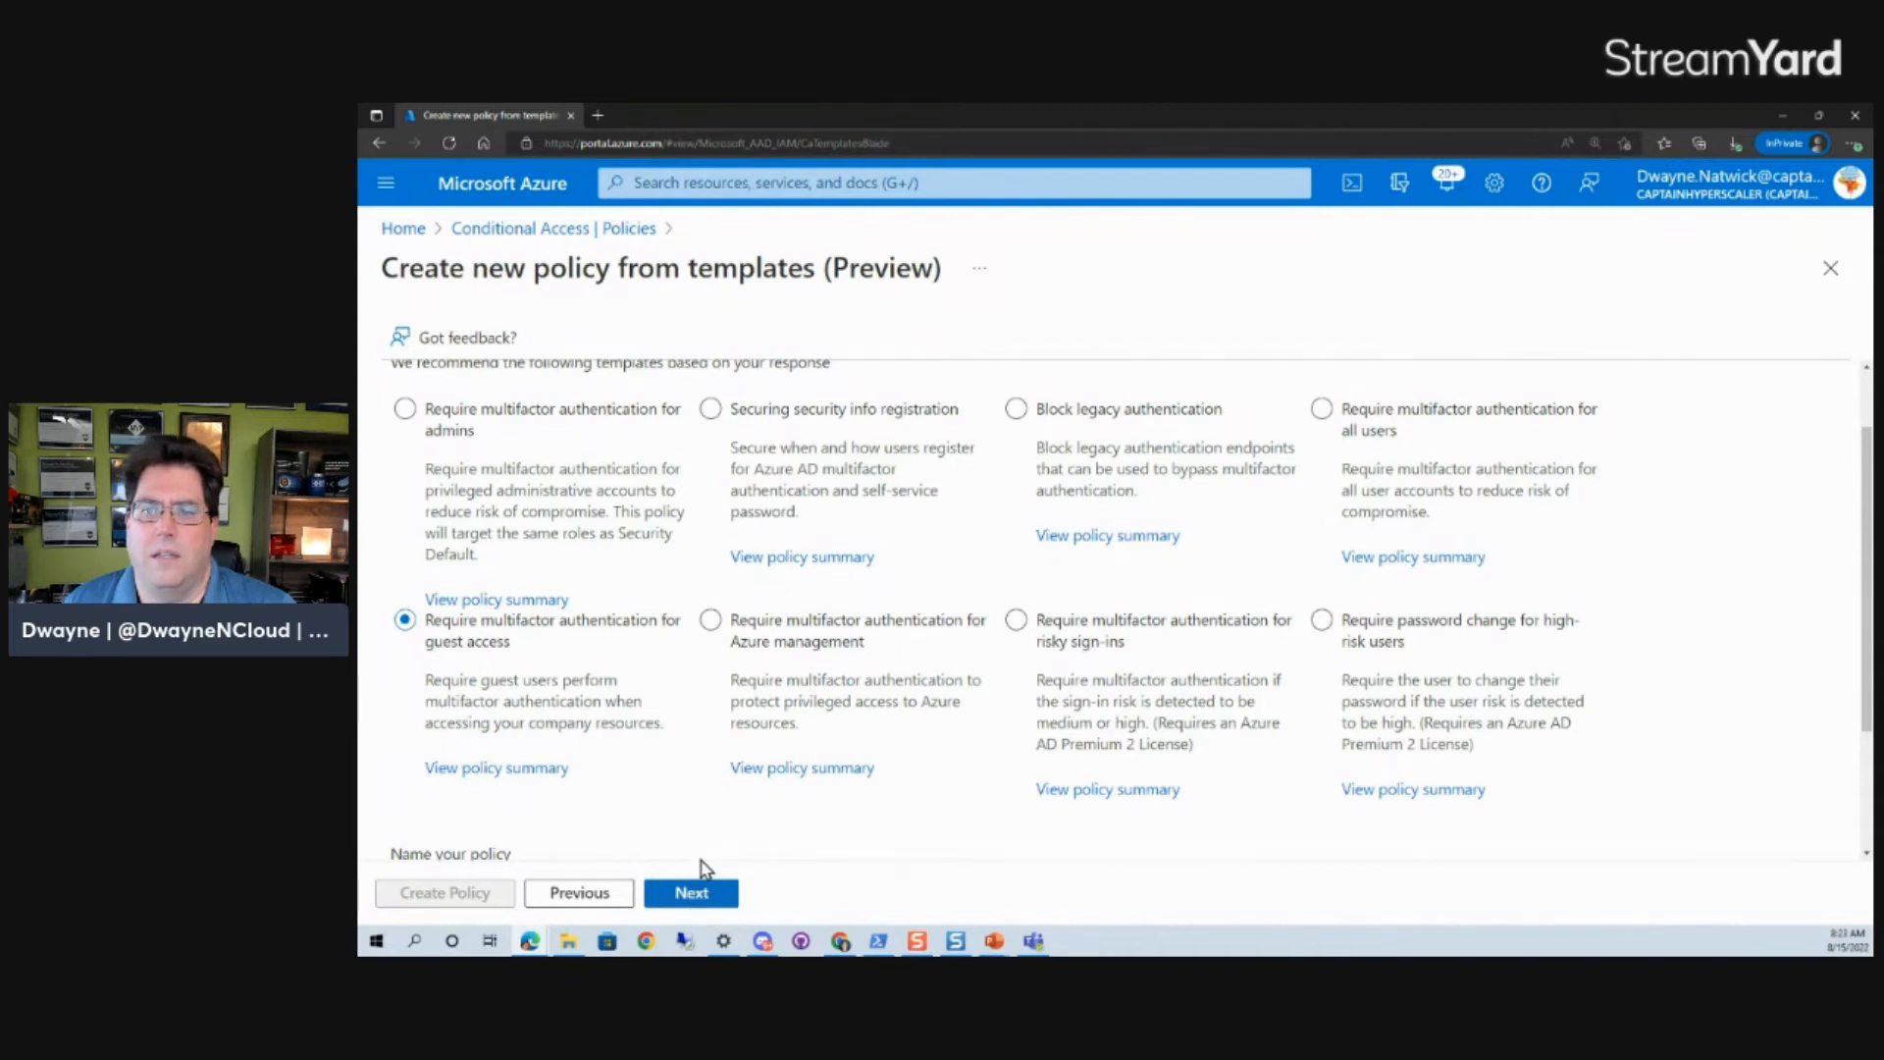
- Choose the Require multifactor authentication for Azure management template and proceed to the policy review
left_click(711, 621)
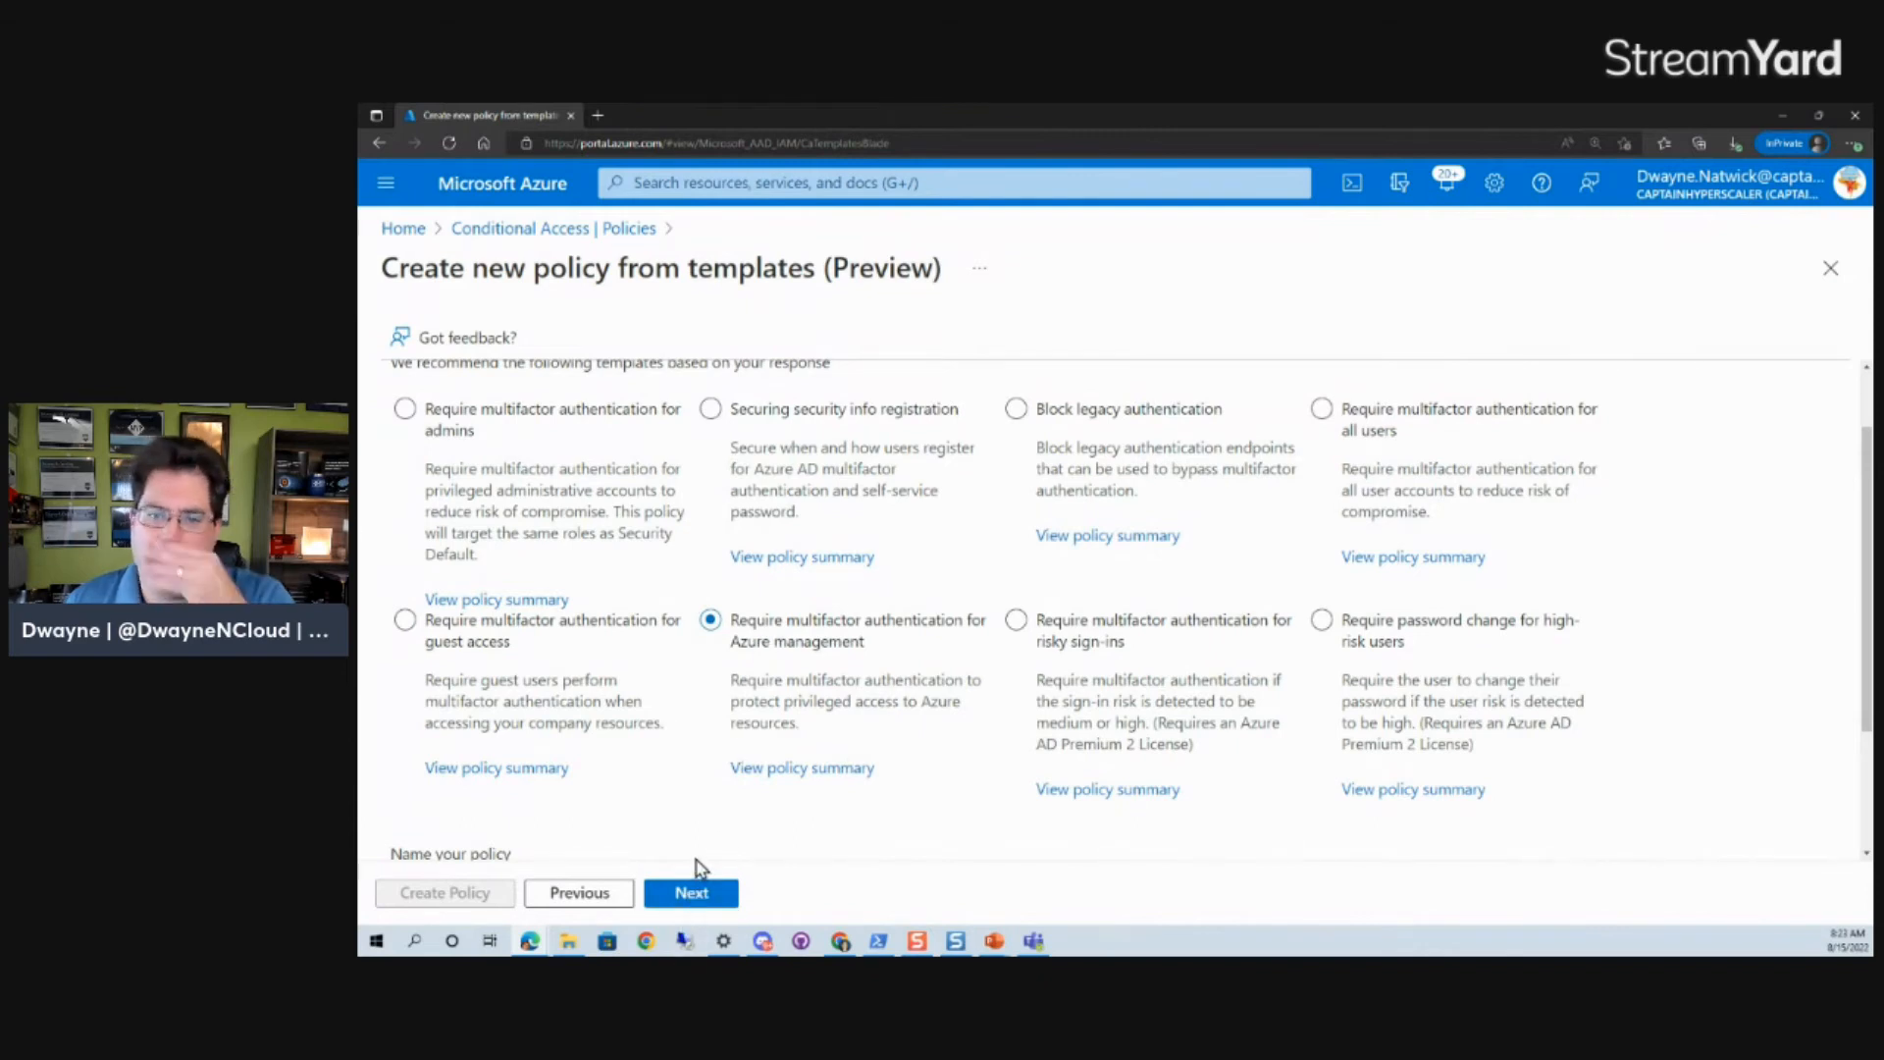
scroll(699, 825, "down", 2)
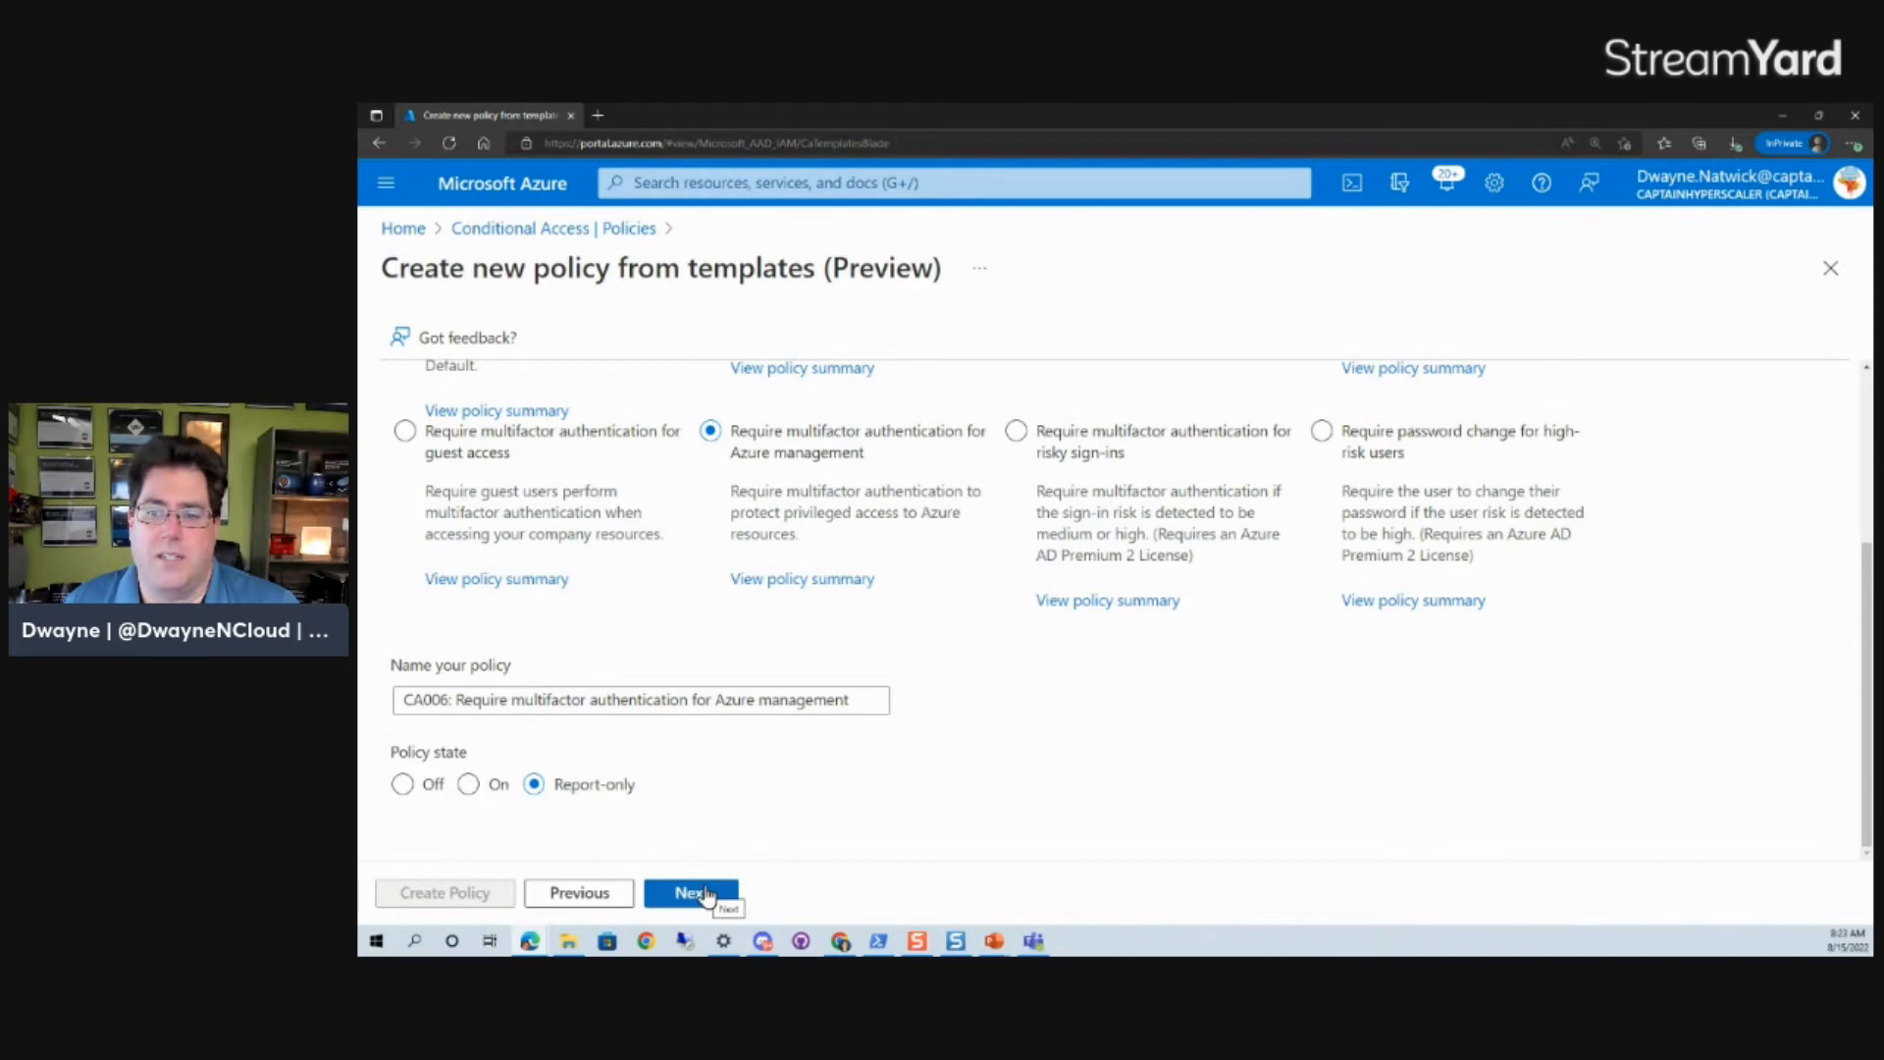
left_click(704, 895)
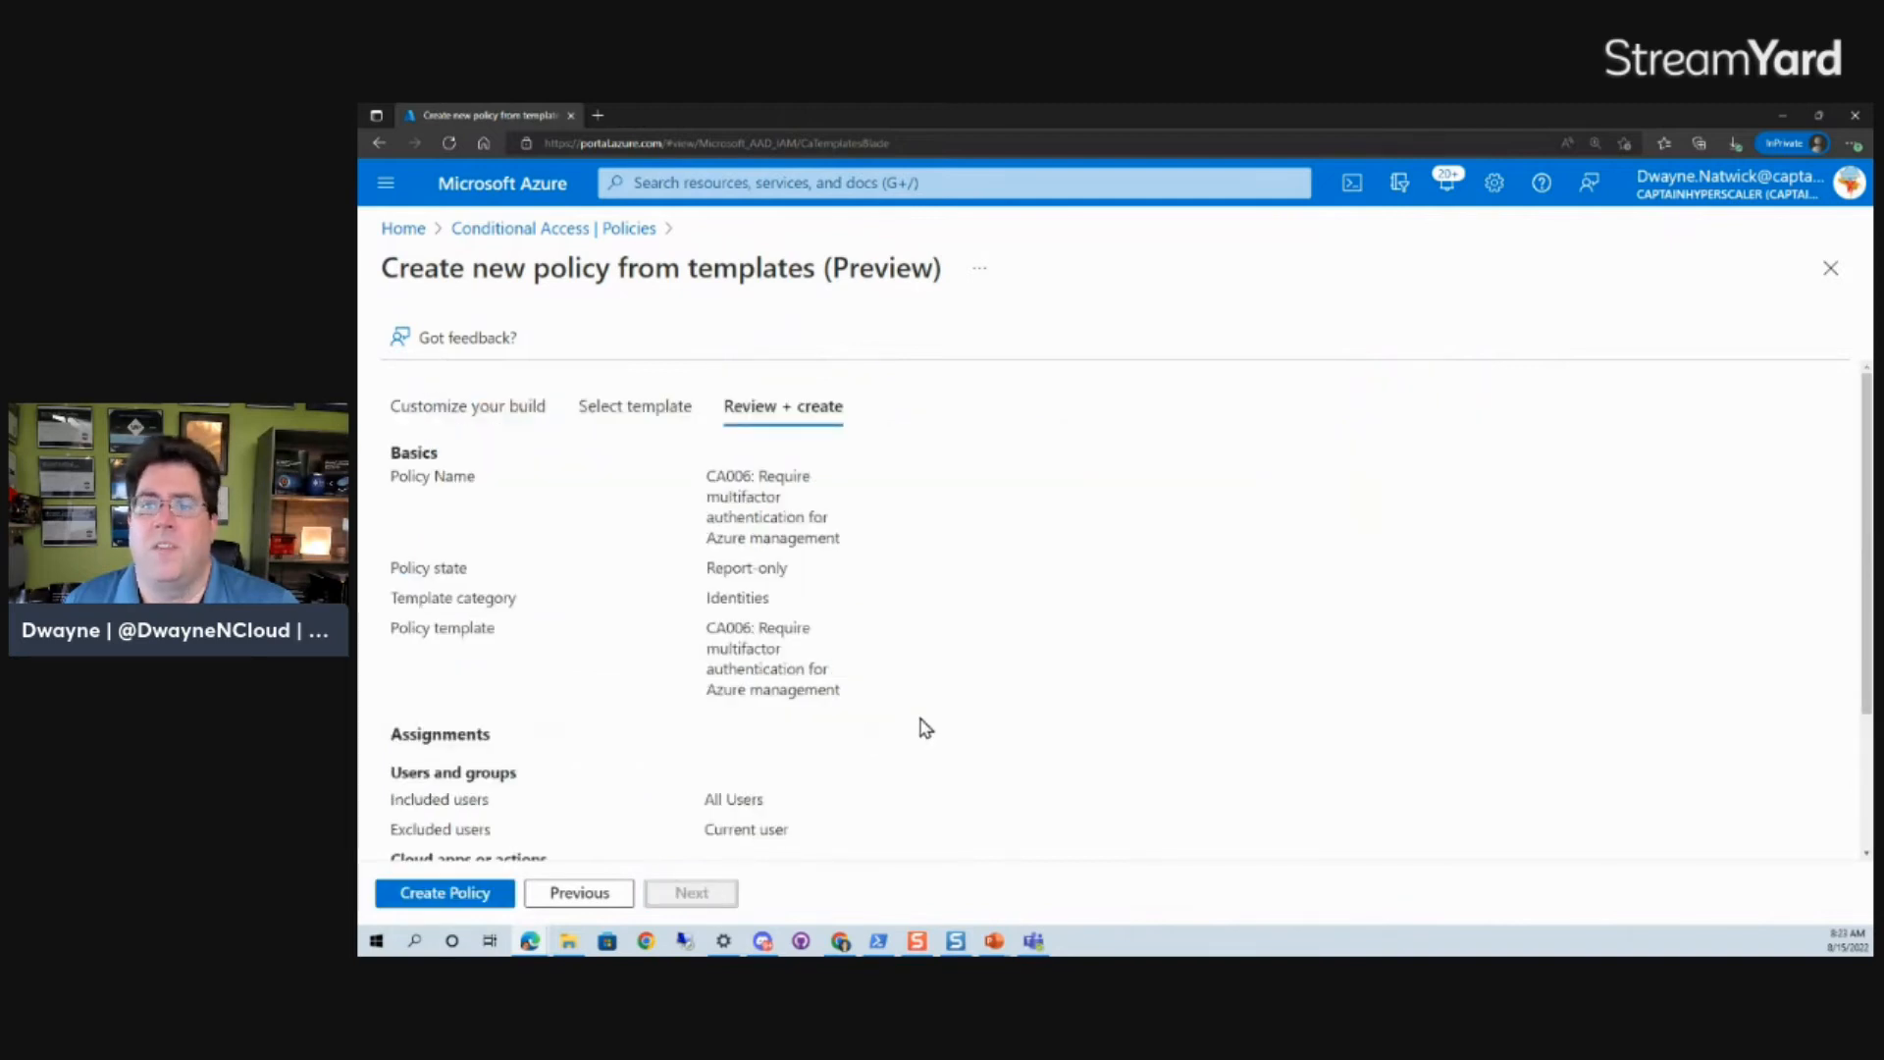
- Review the policy's assignments, including the excluded users, and create the policy
scroll(925, 728, "down", 2)
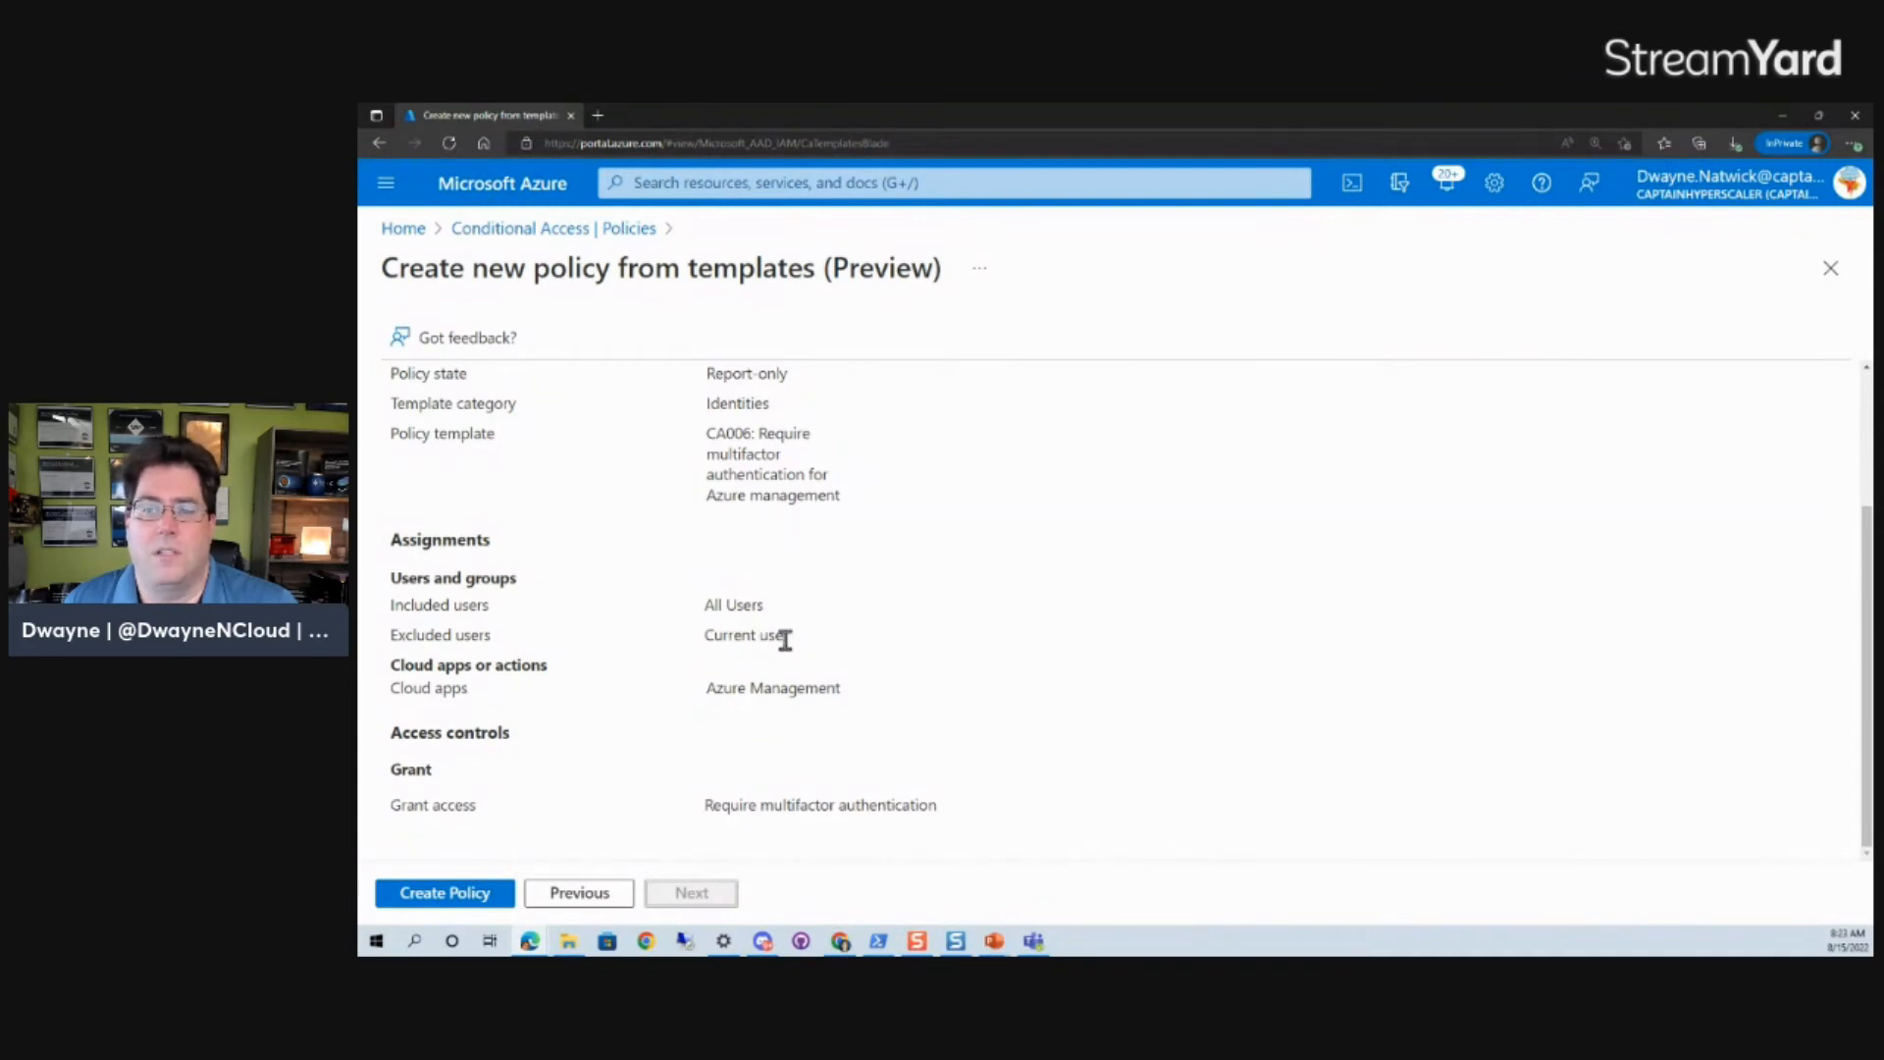
left_click_drag(791, 636, 705, 638)
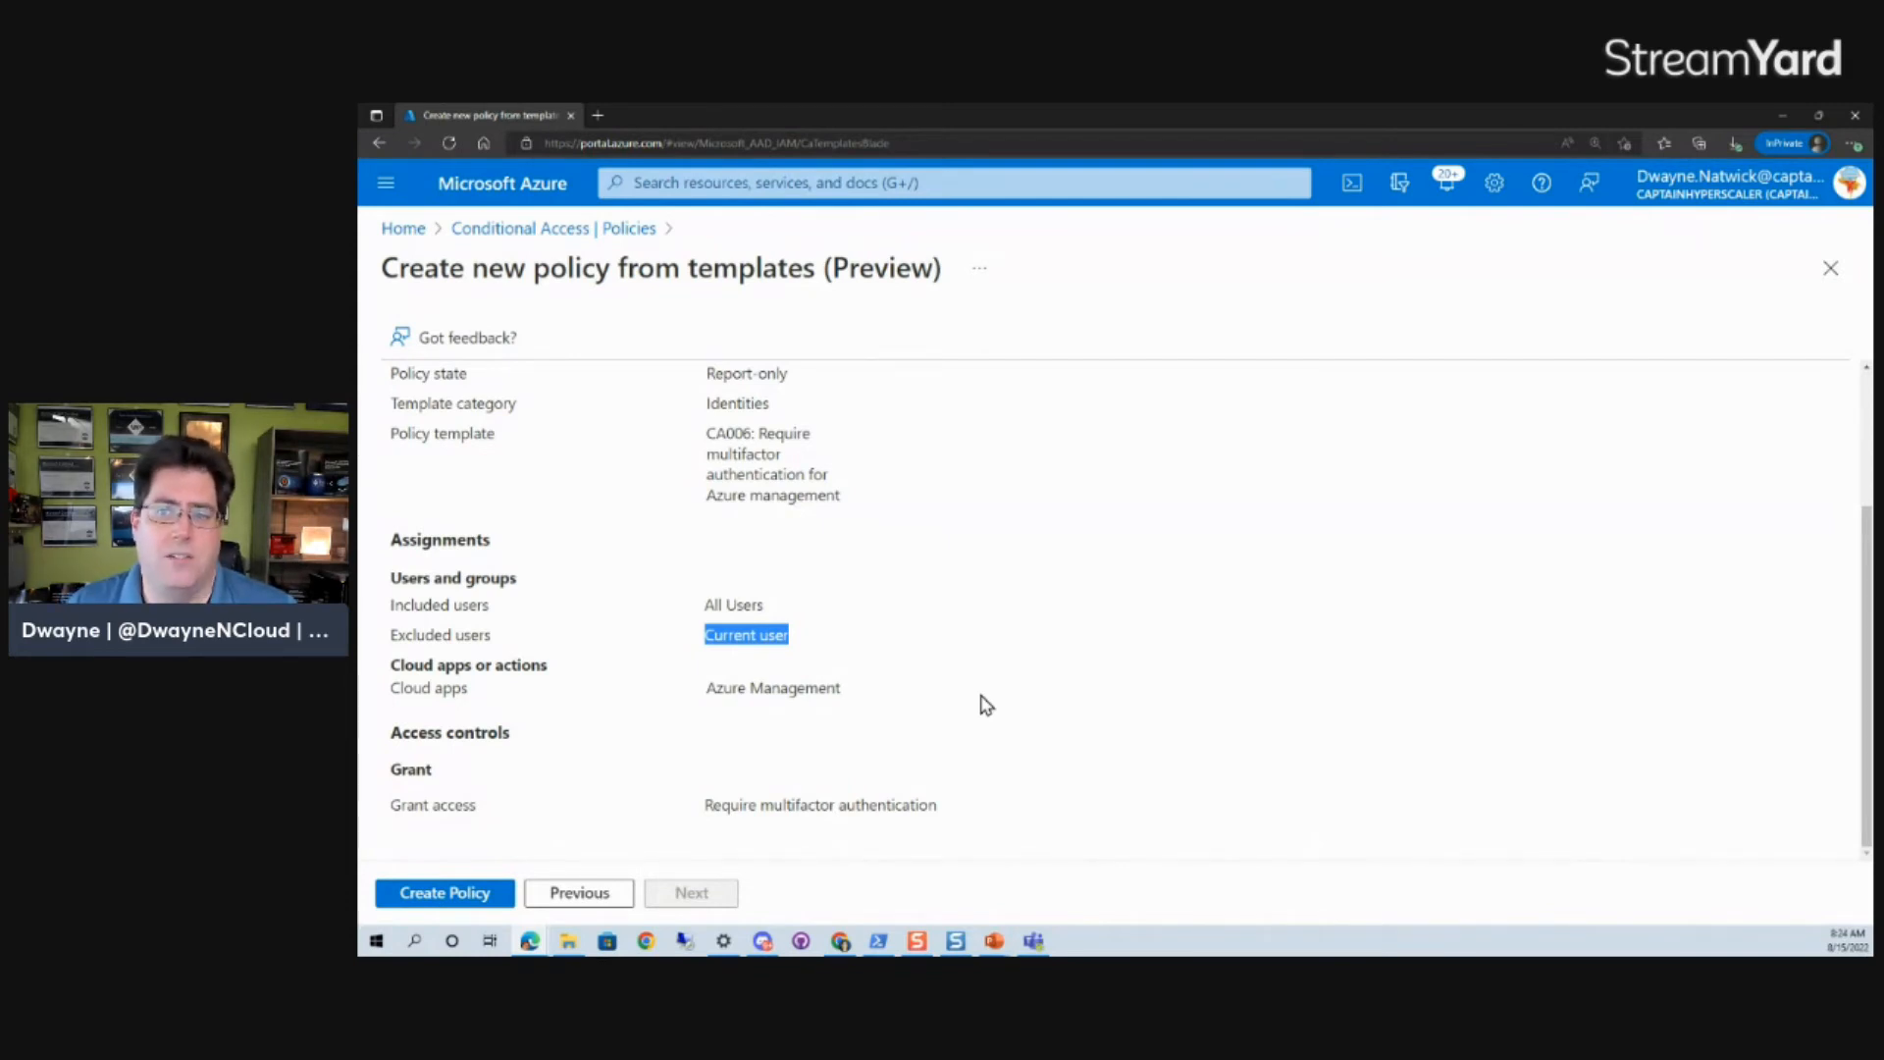
left_click(436, 901)
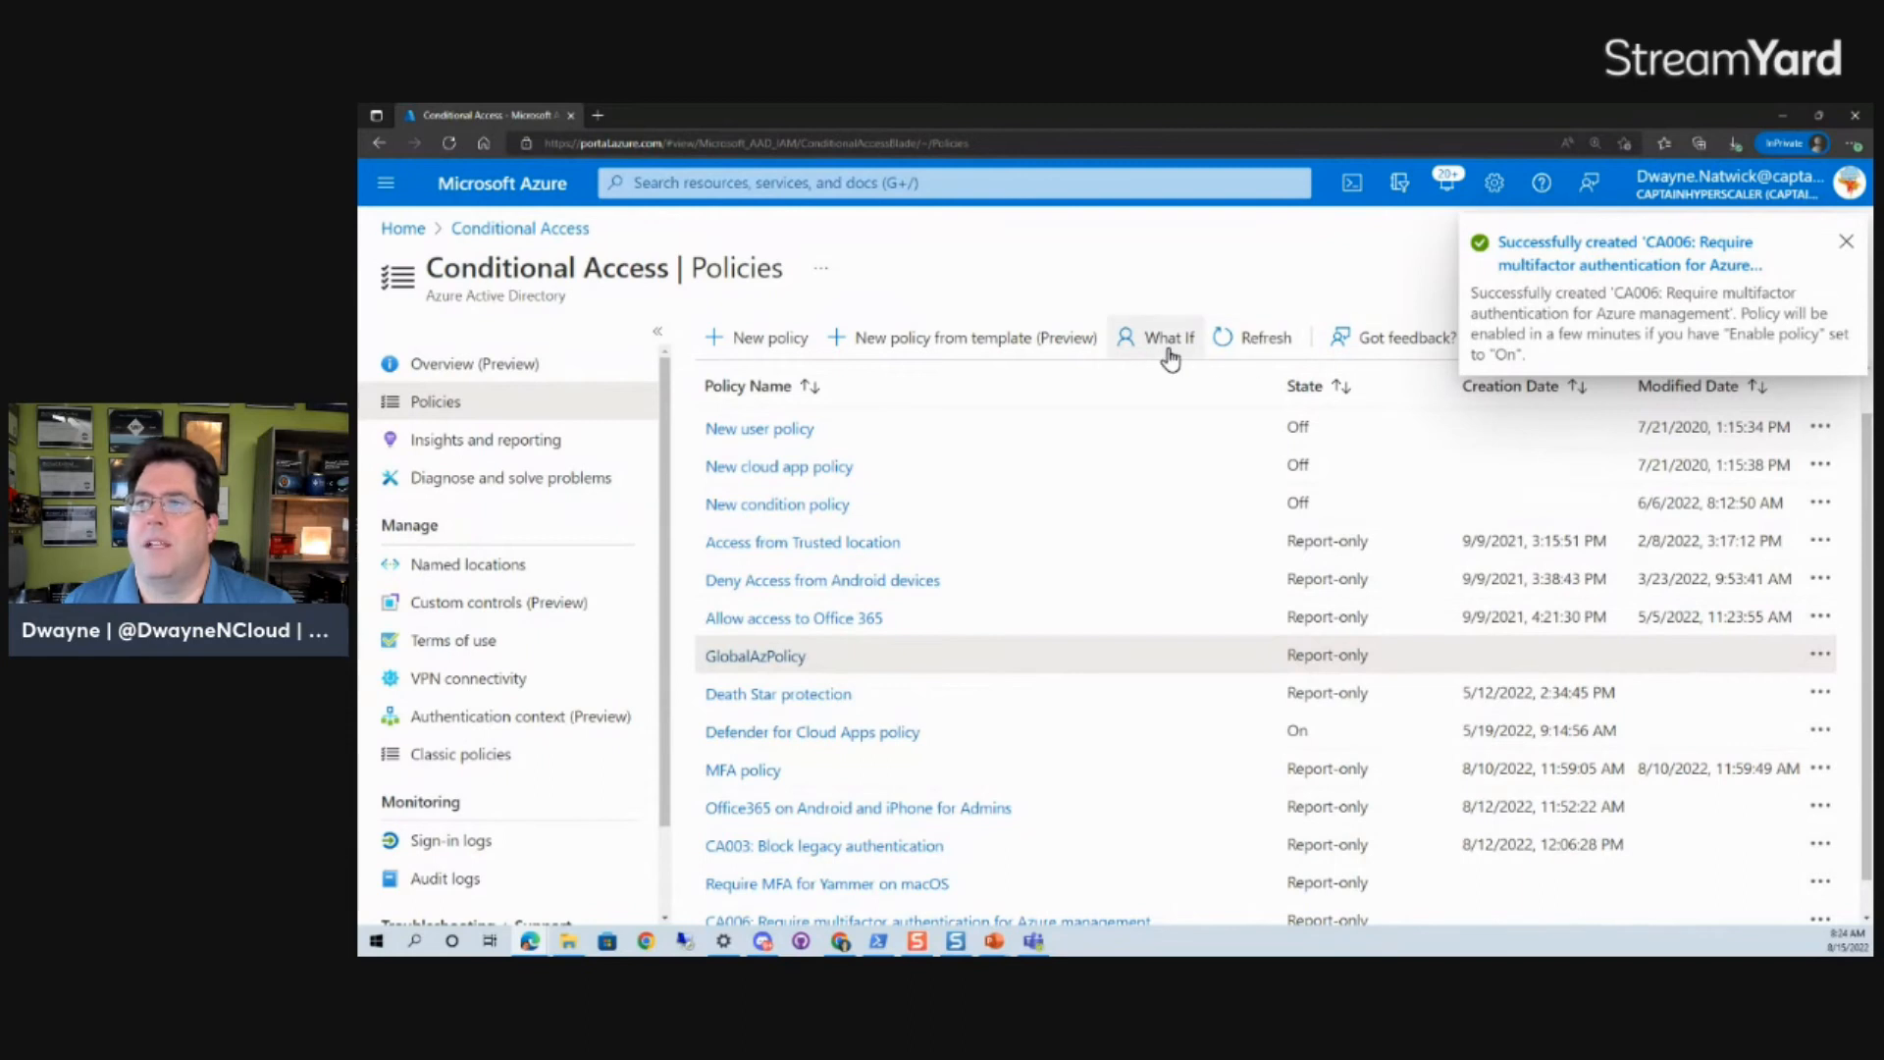
- Refresh the policies list and open the new policy requiring multifactor authentication for Azure management
left_click(1250, 348)
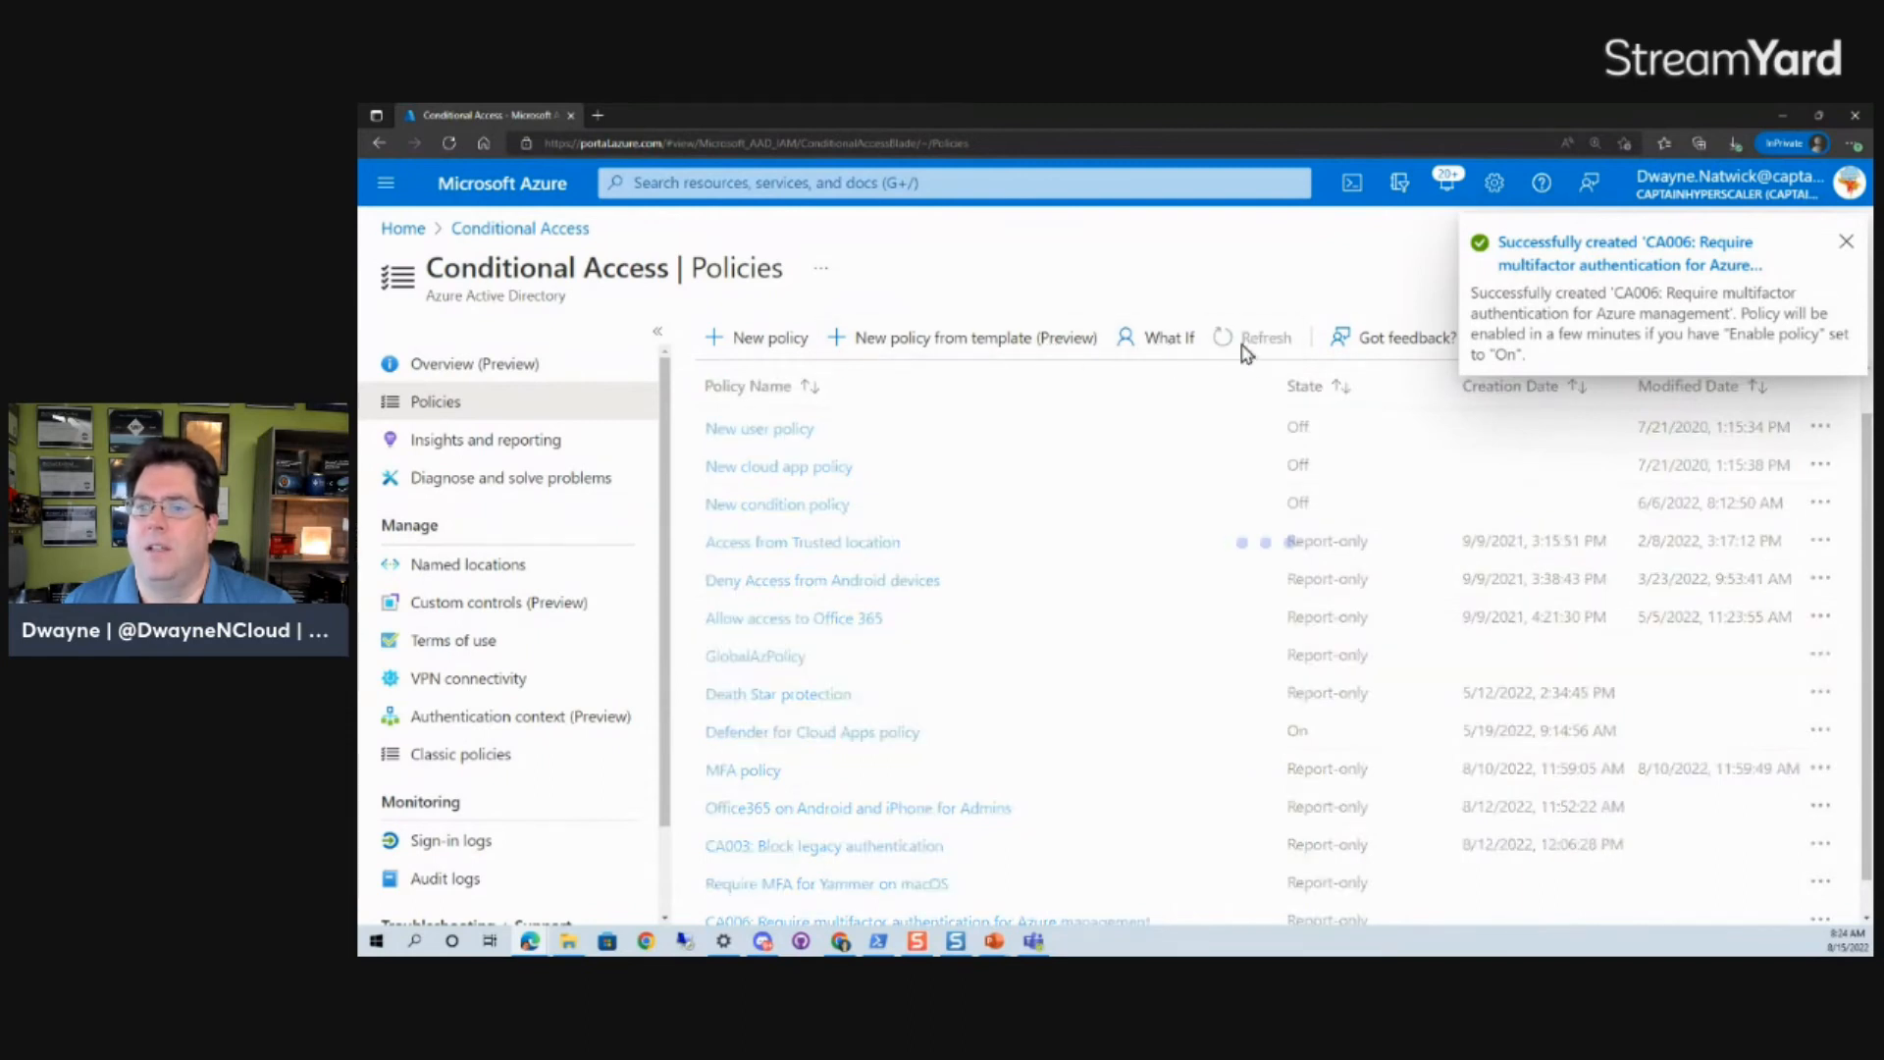
scroll(869, 834, "down", 2)
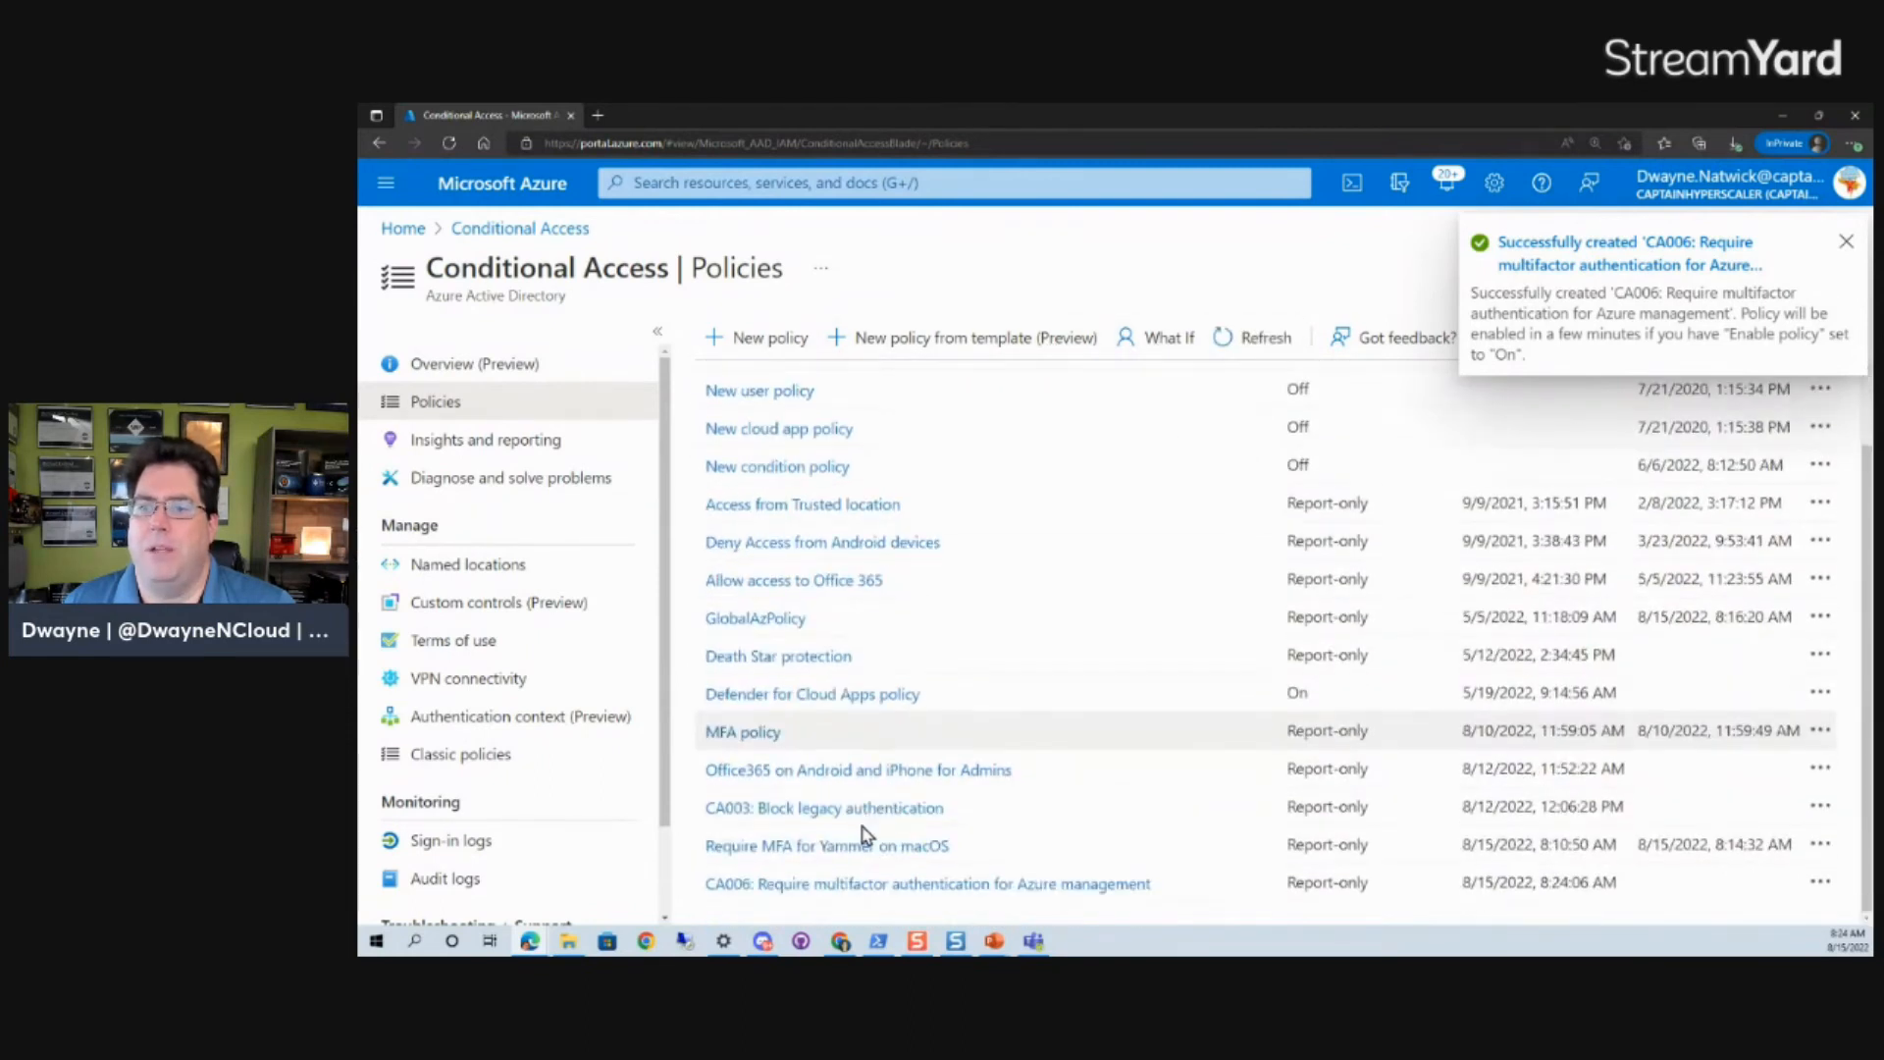
left_click(825, 886)
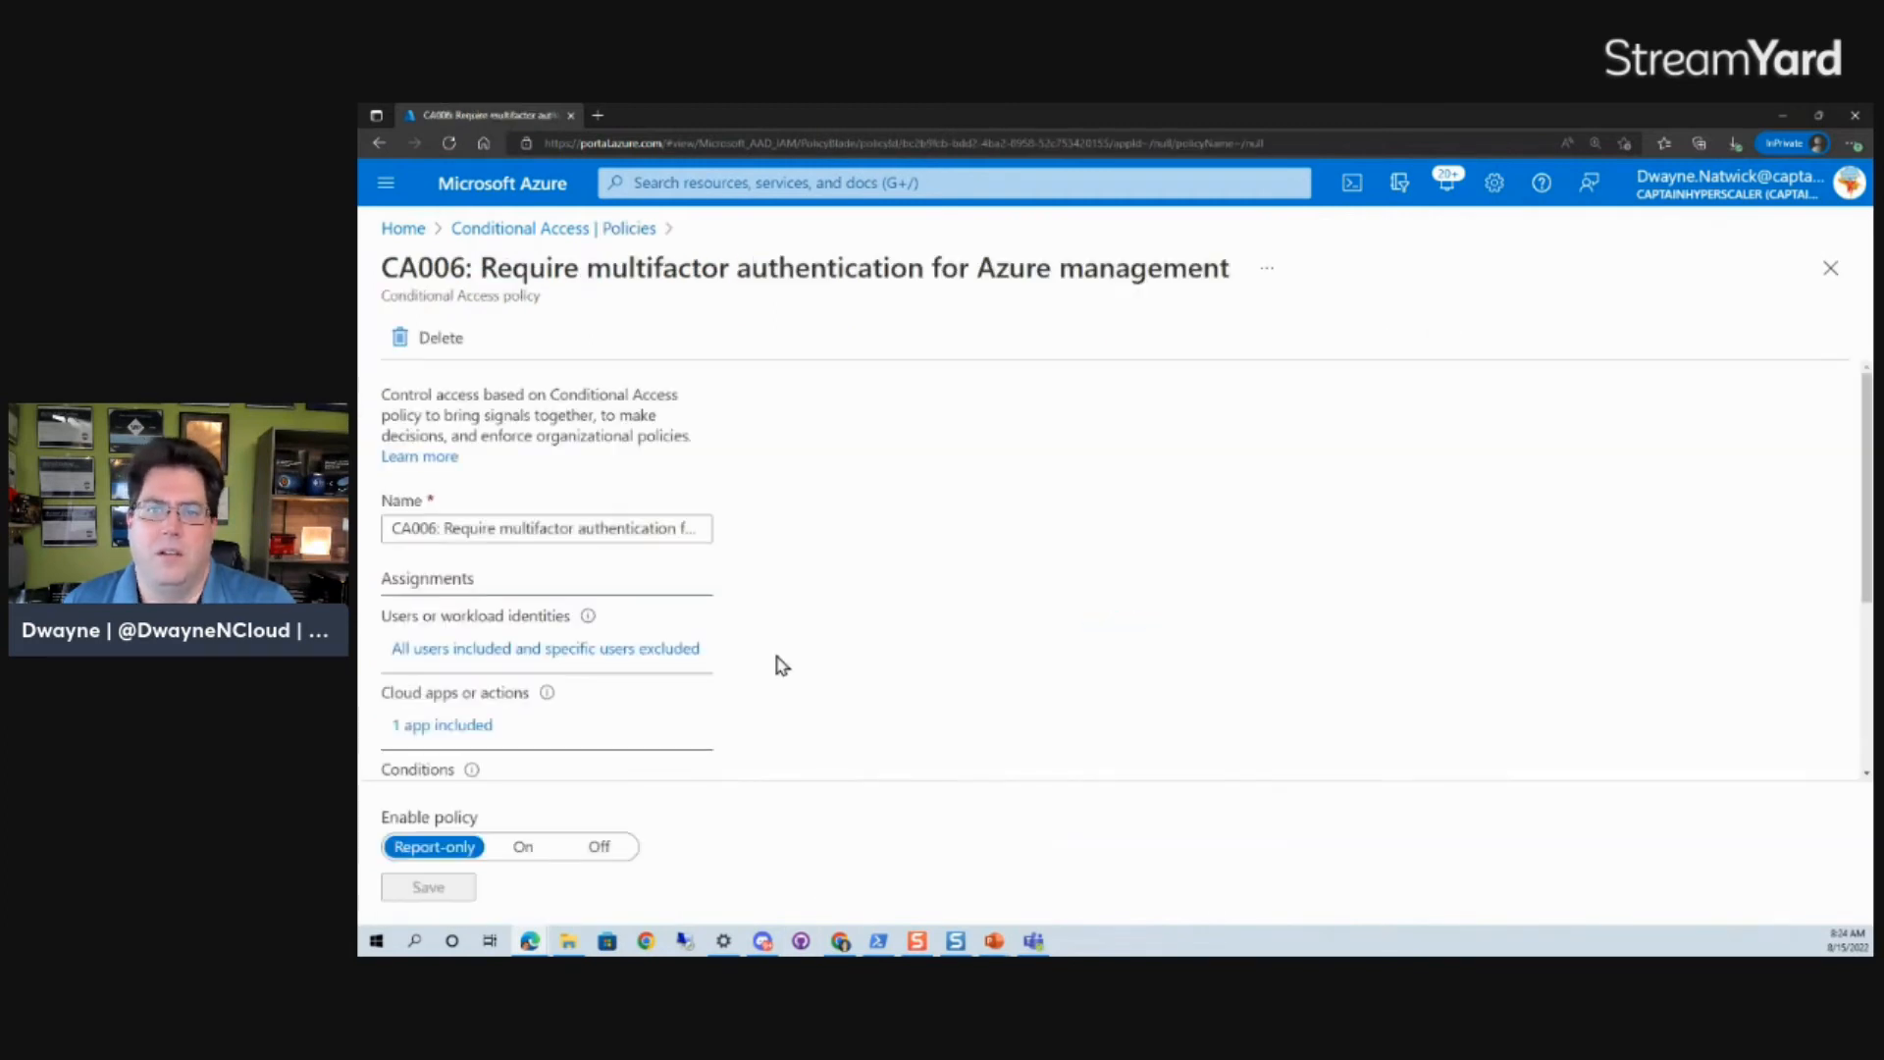
- Examine the policy's assignments, access controls and enable state, and return to the policies list
scroll(749, 631, "down", 3)
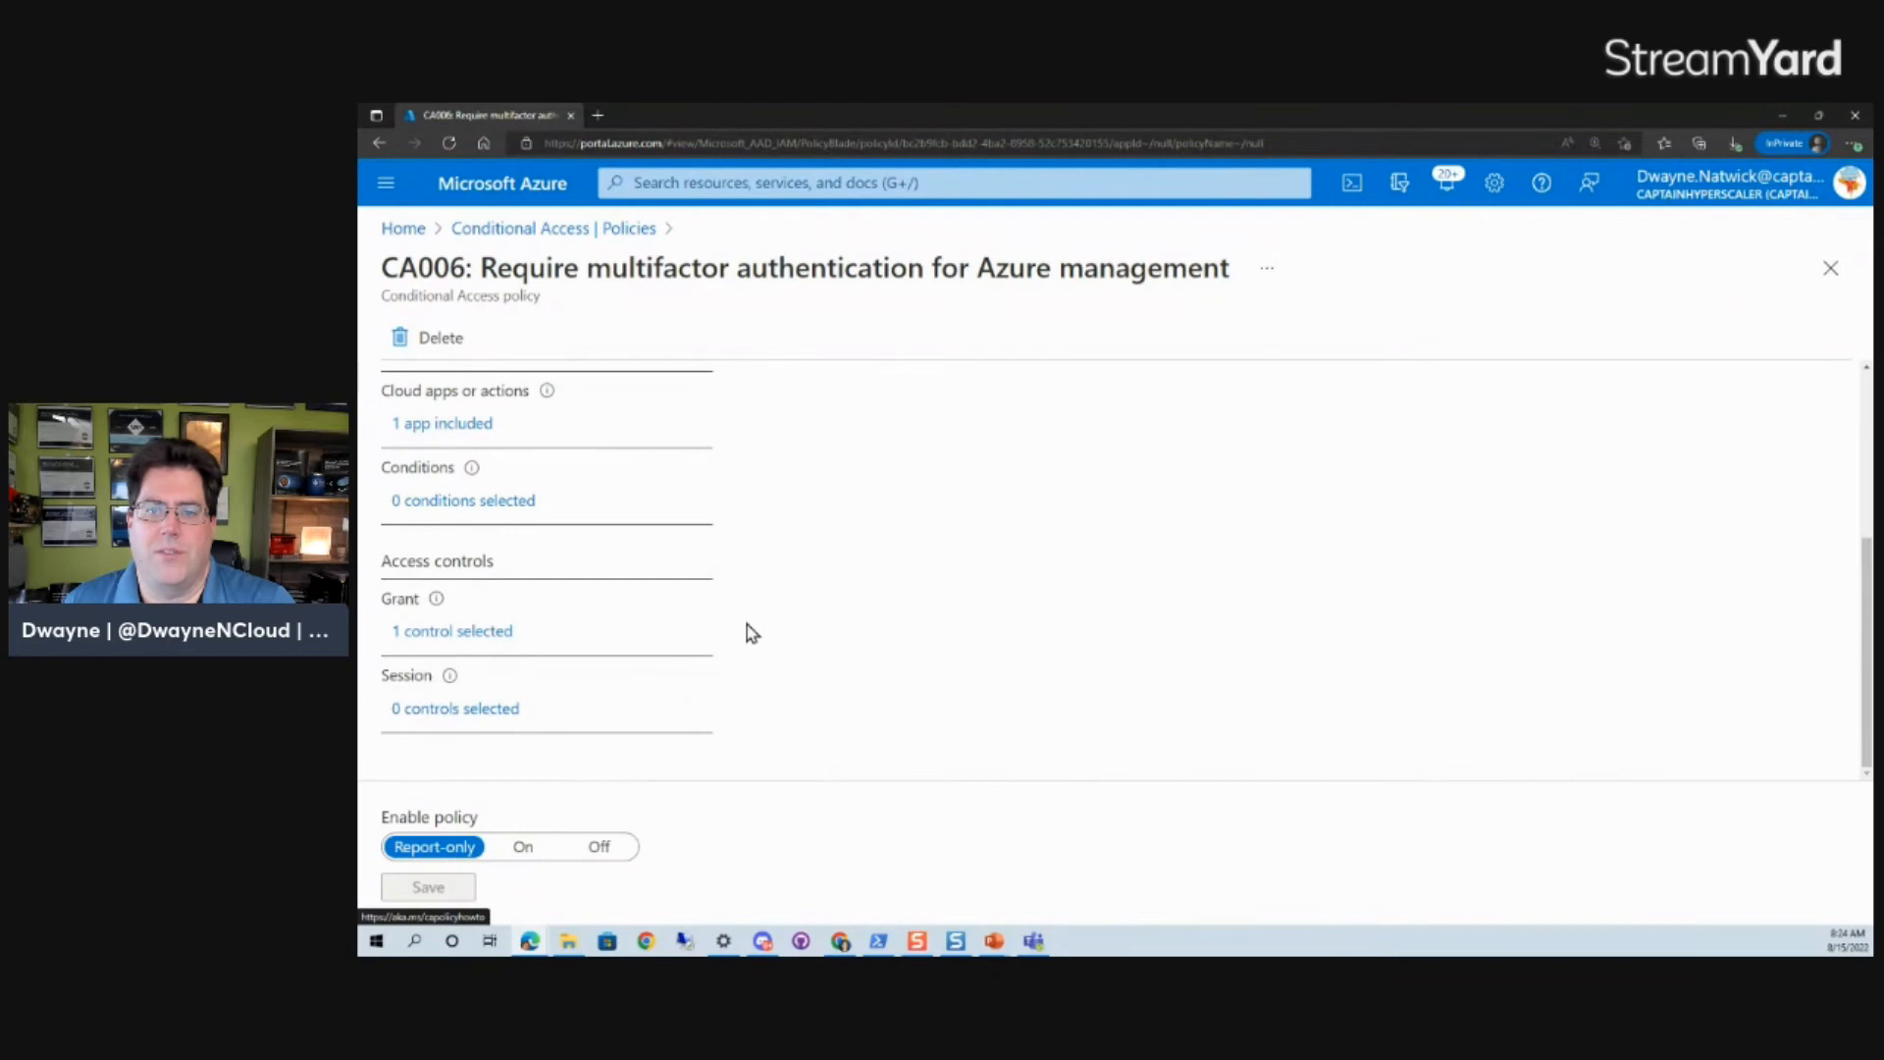
scroll(746, 633, "up", 3)
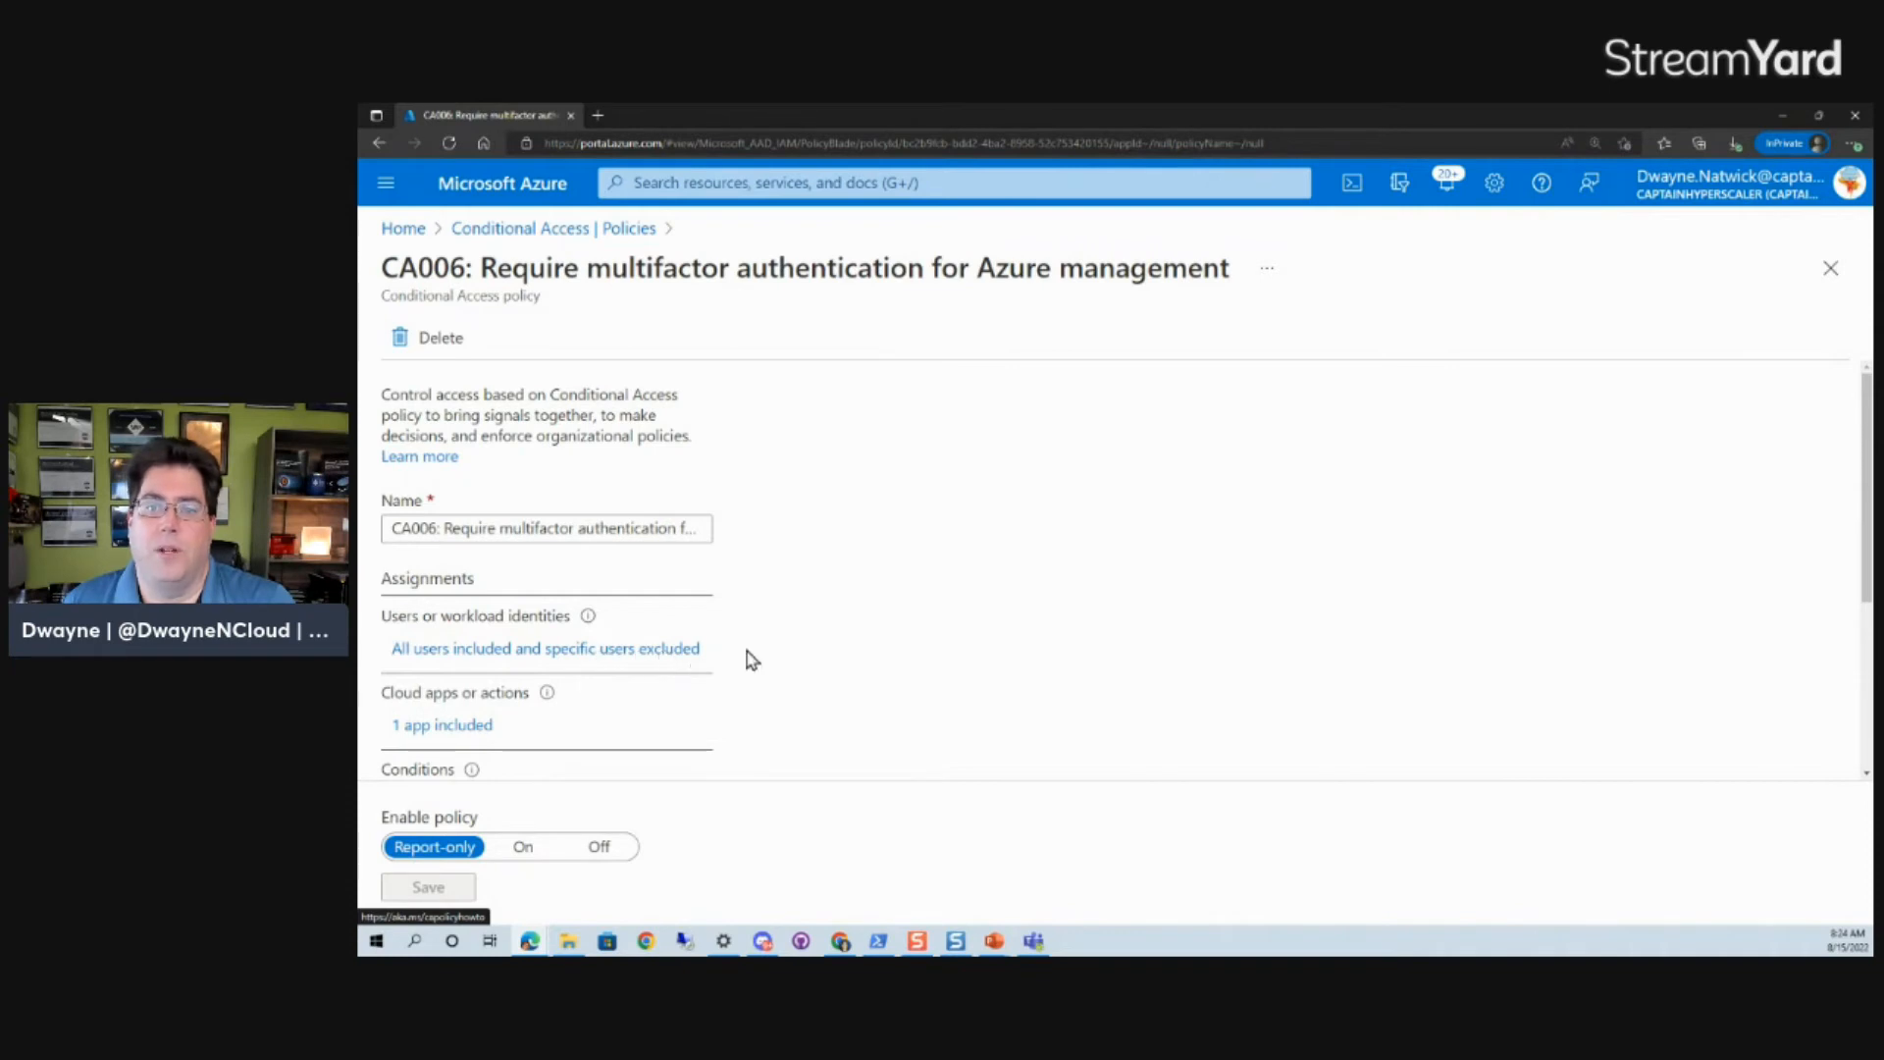
scroll(747, 660, "down", 3)
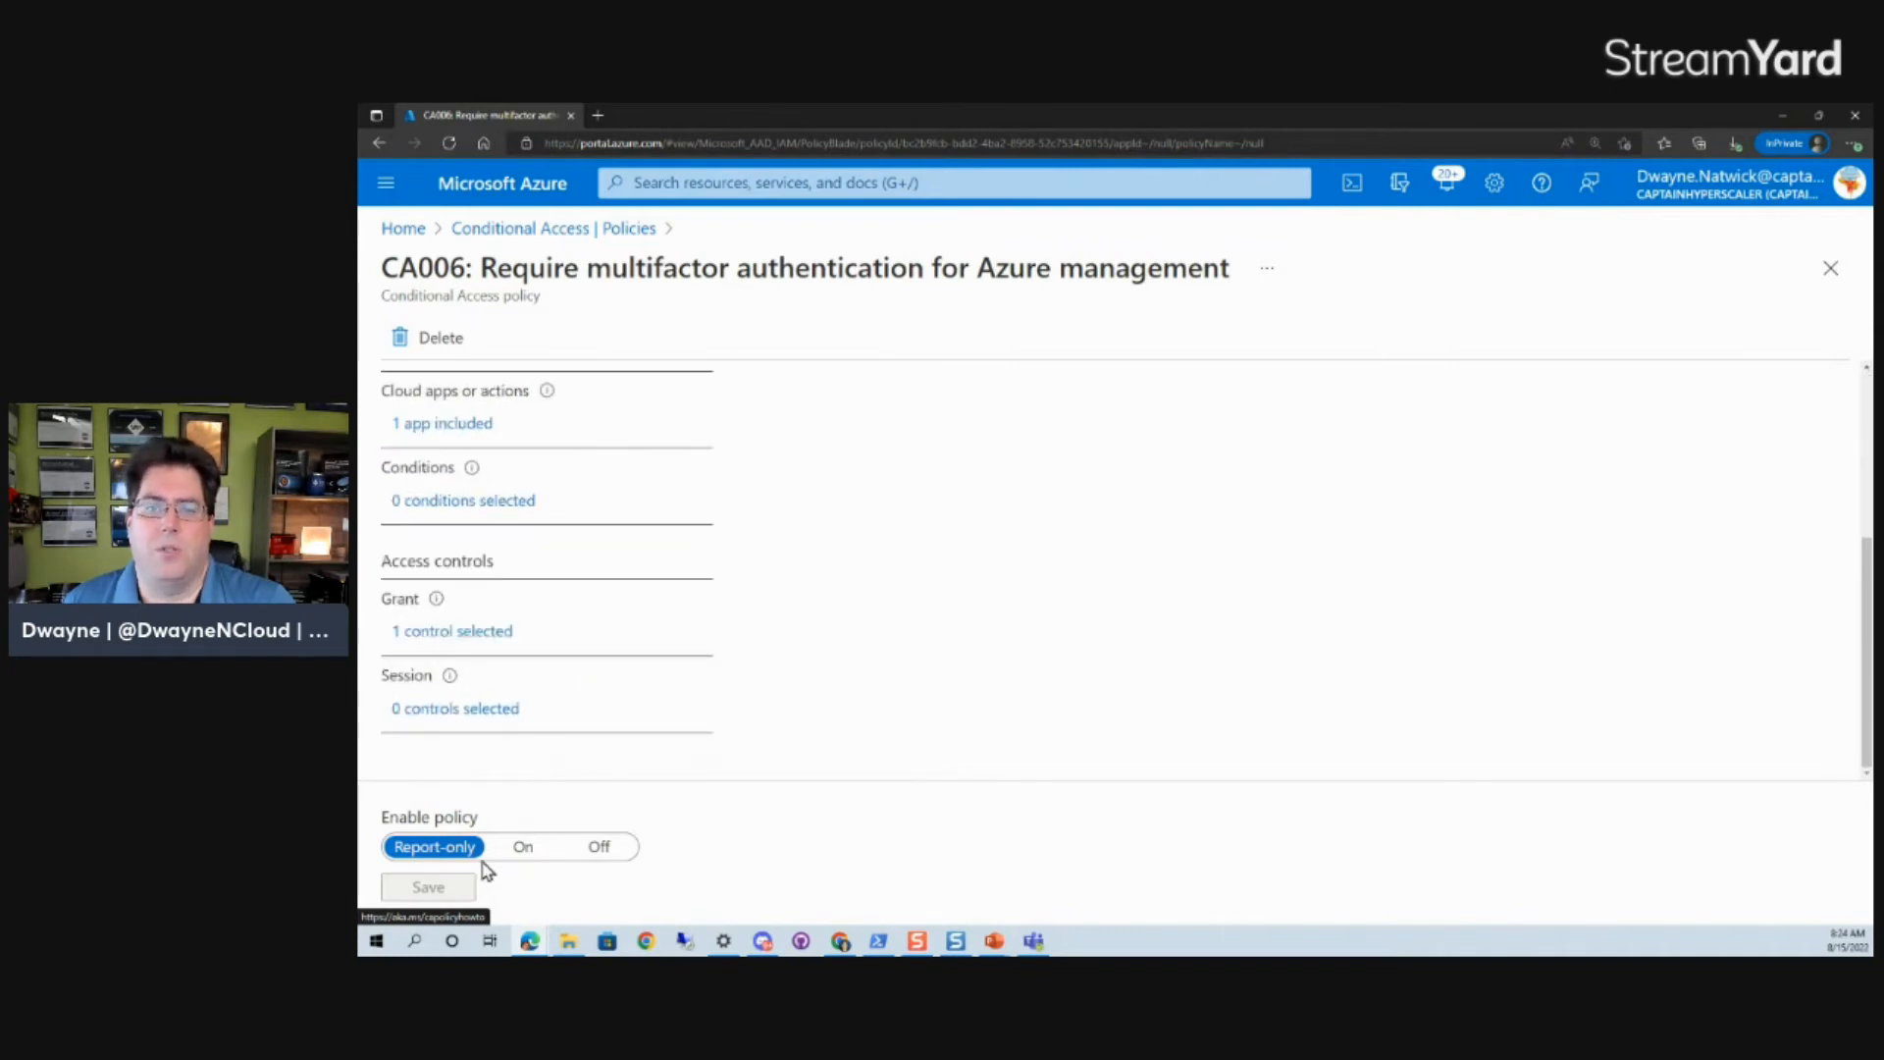
scroll(687, 452, "up", 3)
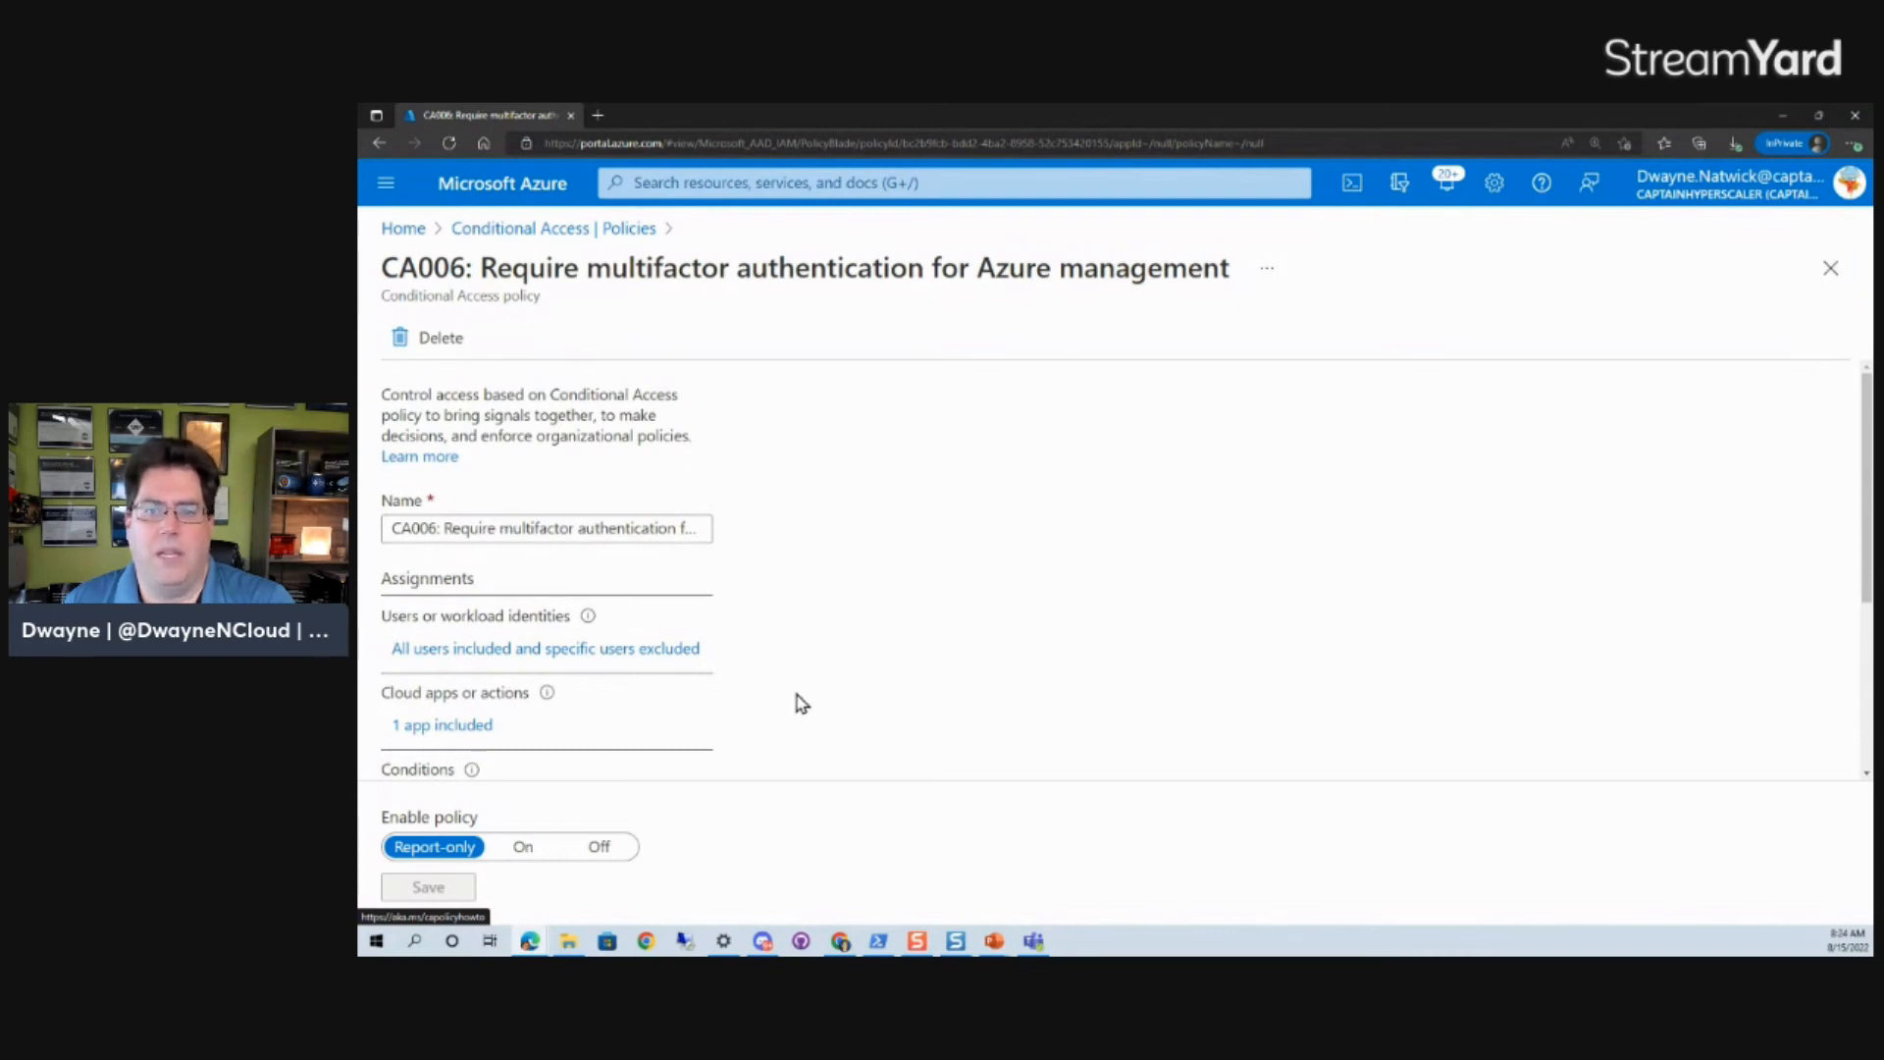
left_click(610, 229)
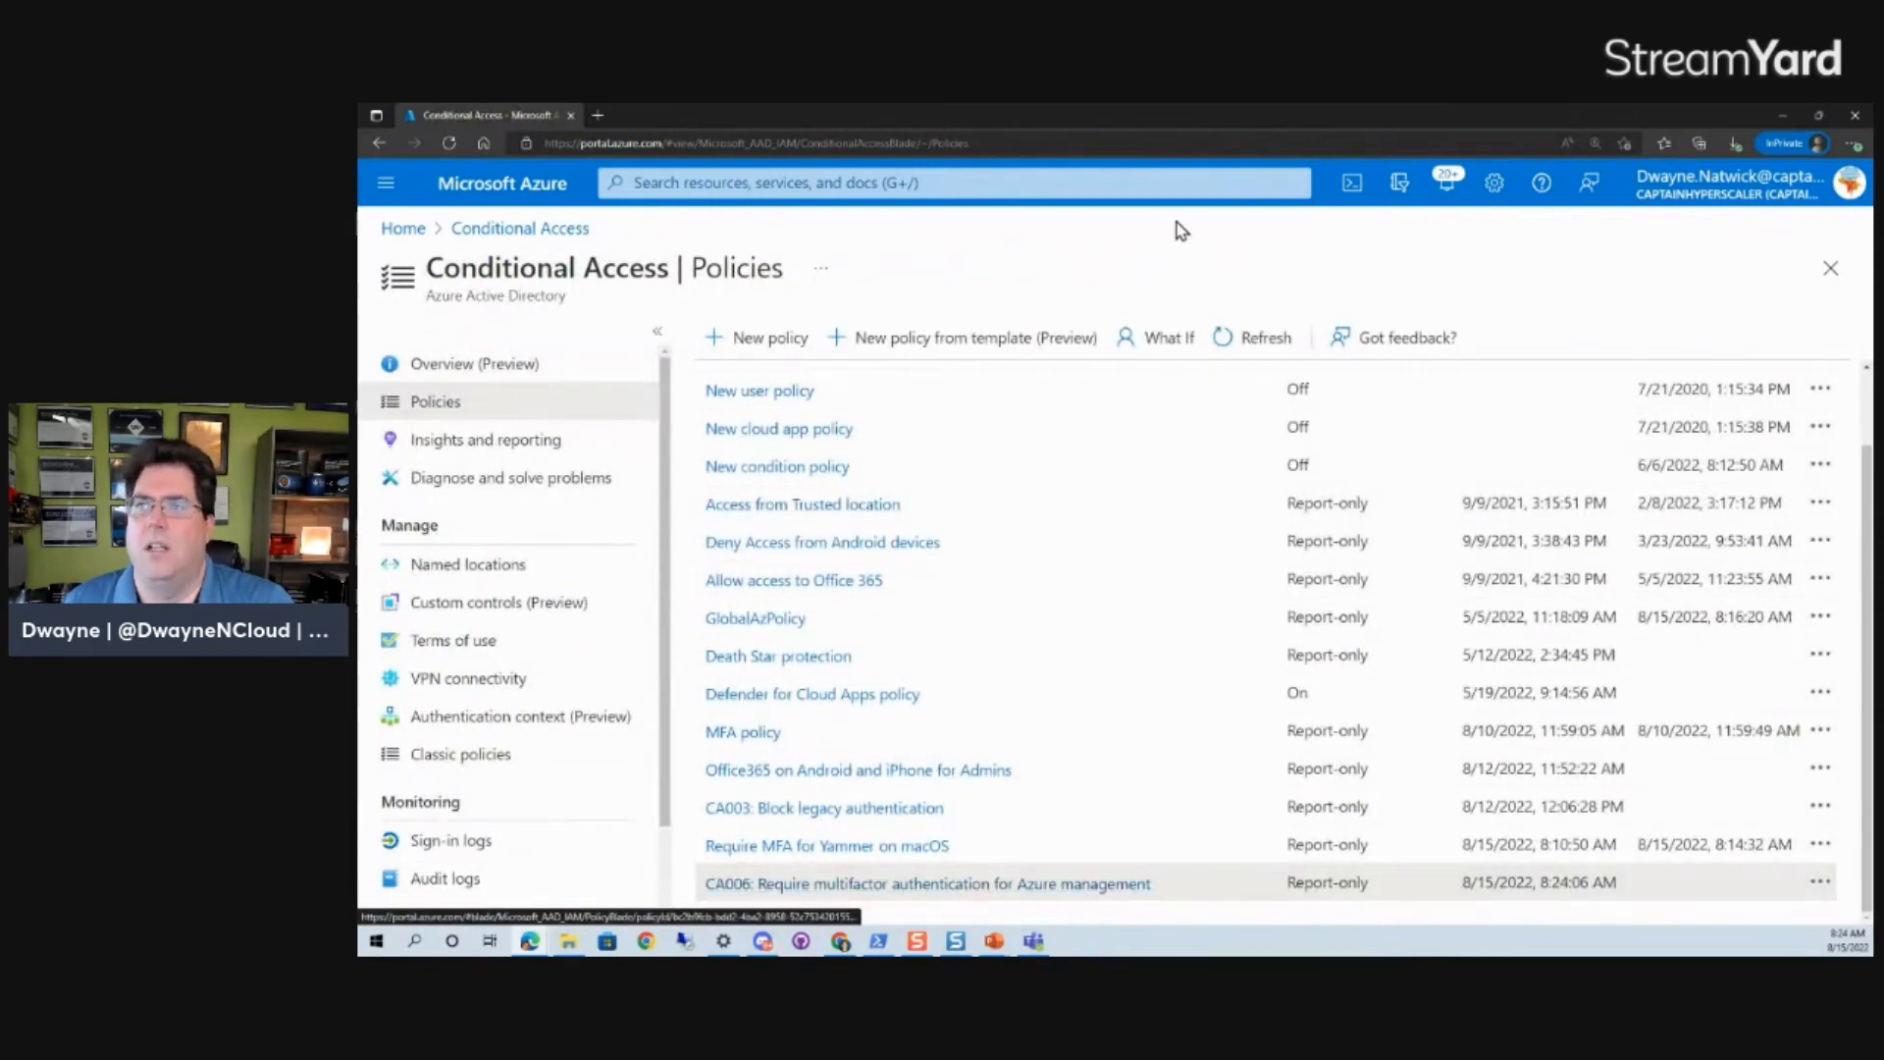
- Open the What If tool and select Website Admin as the user to test
left_click(1168, 346)
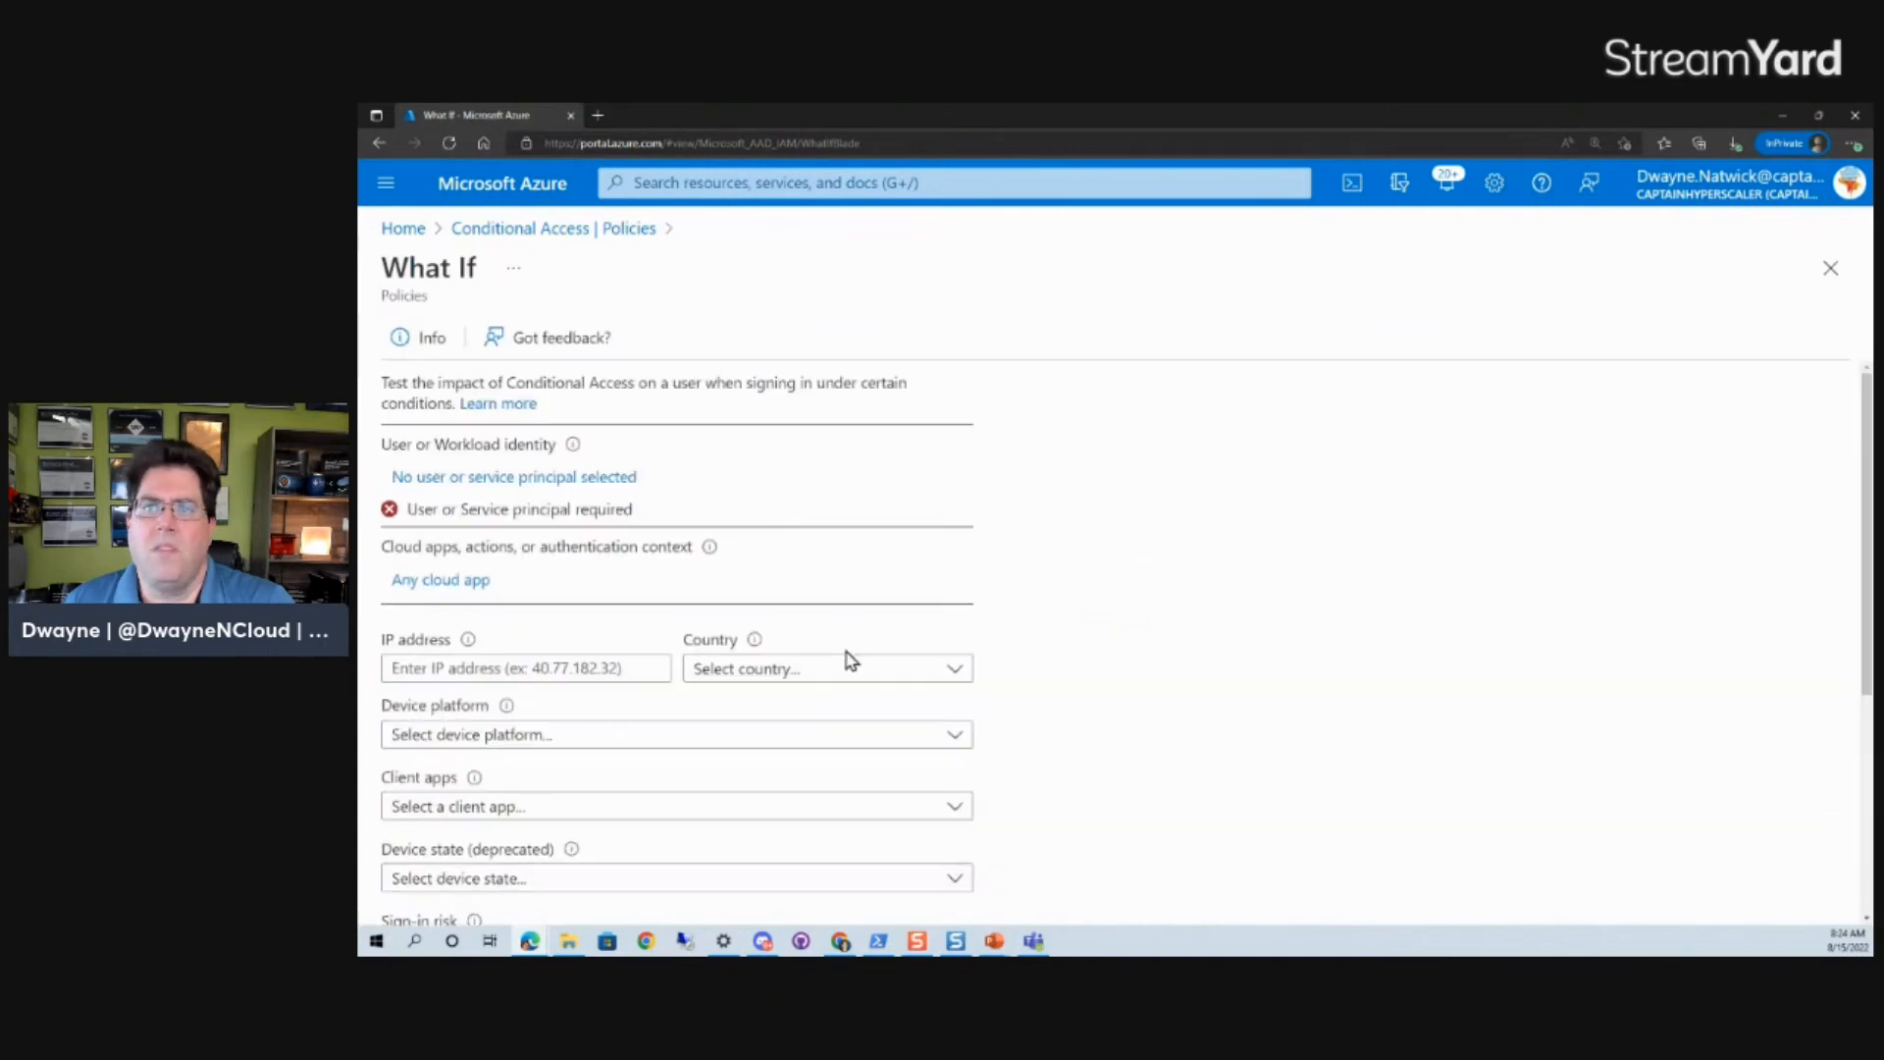
left_click(527, 481)
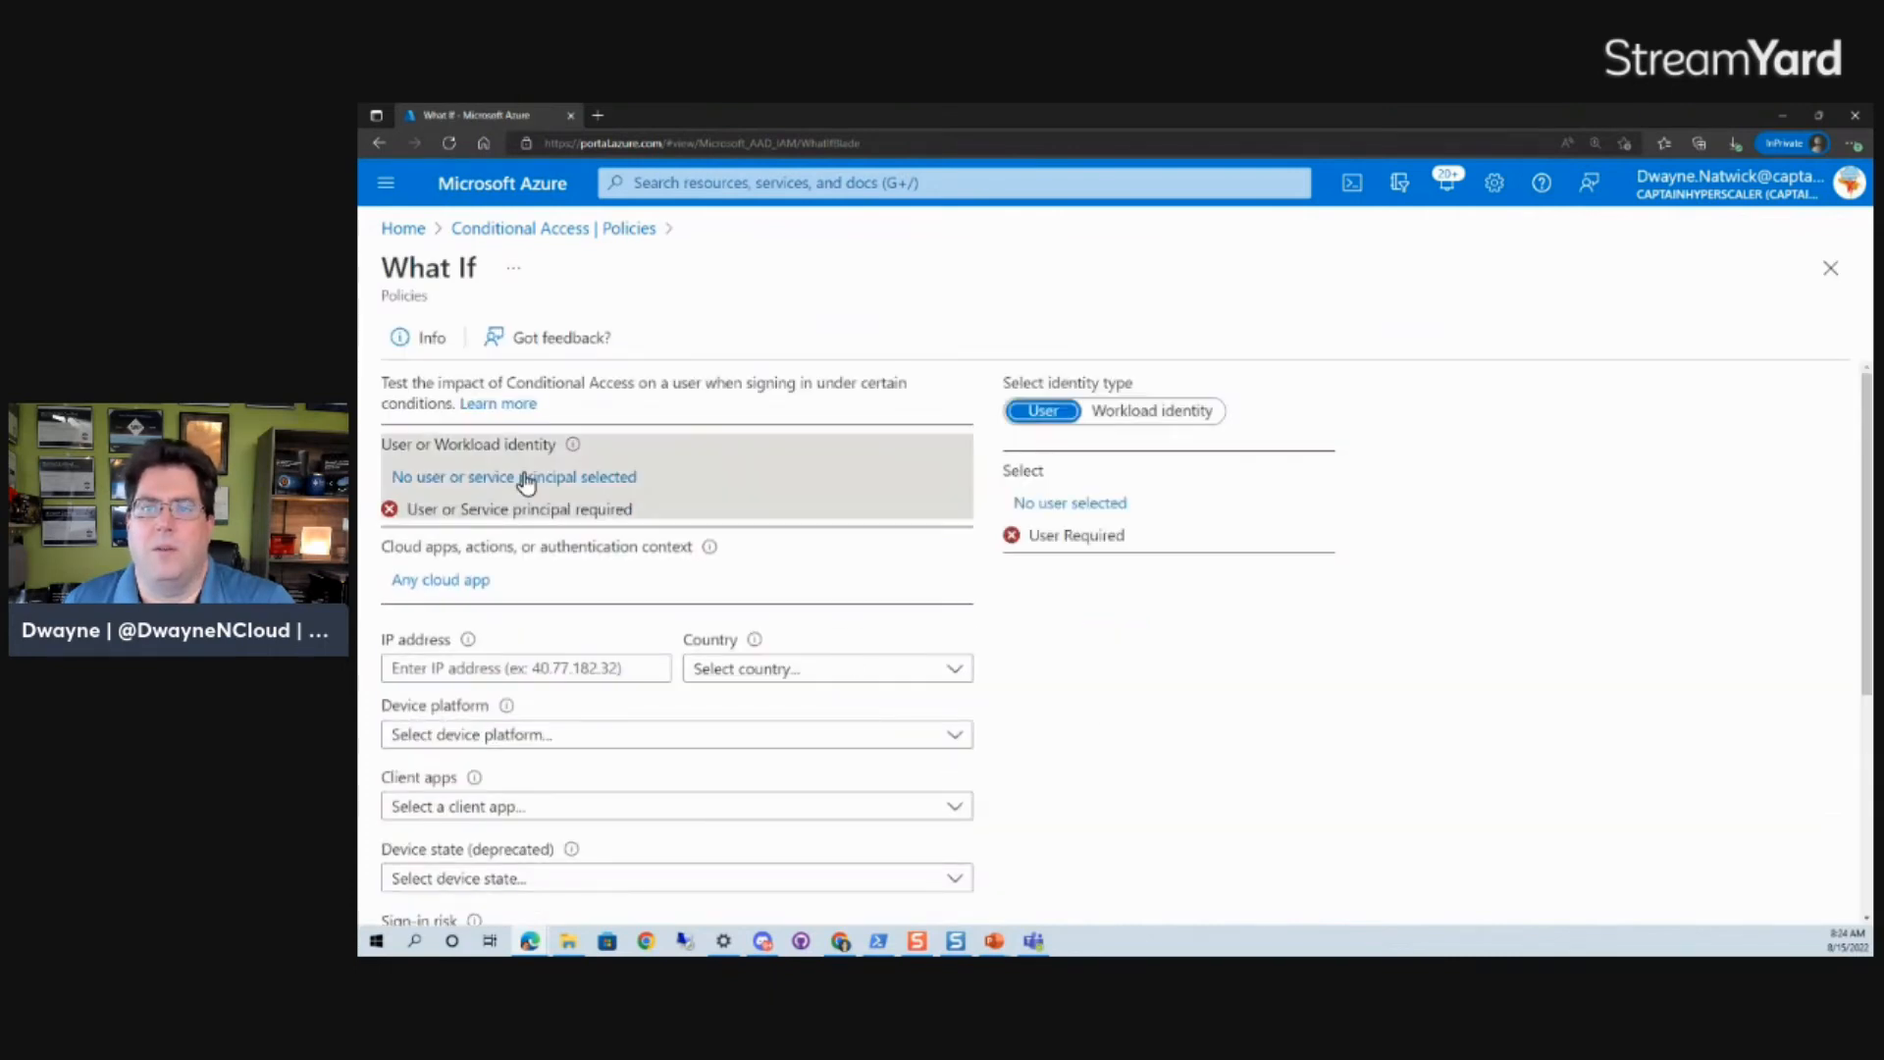
left_click(1079, 503)
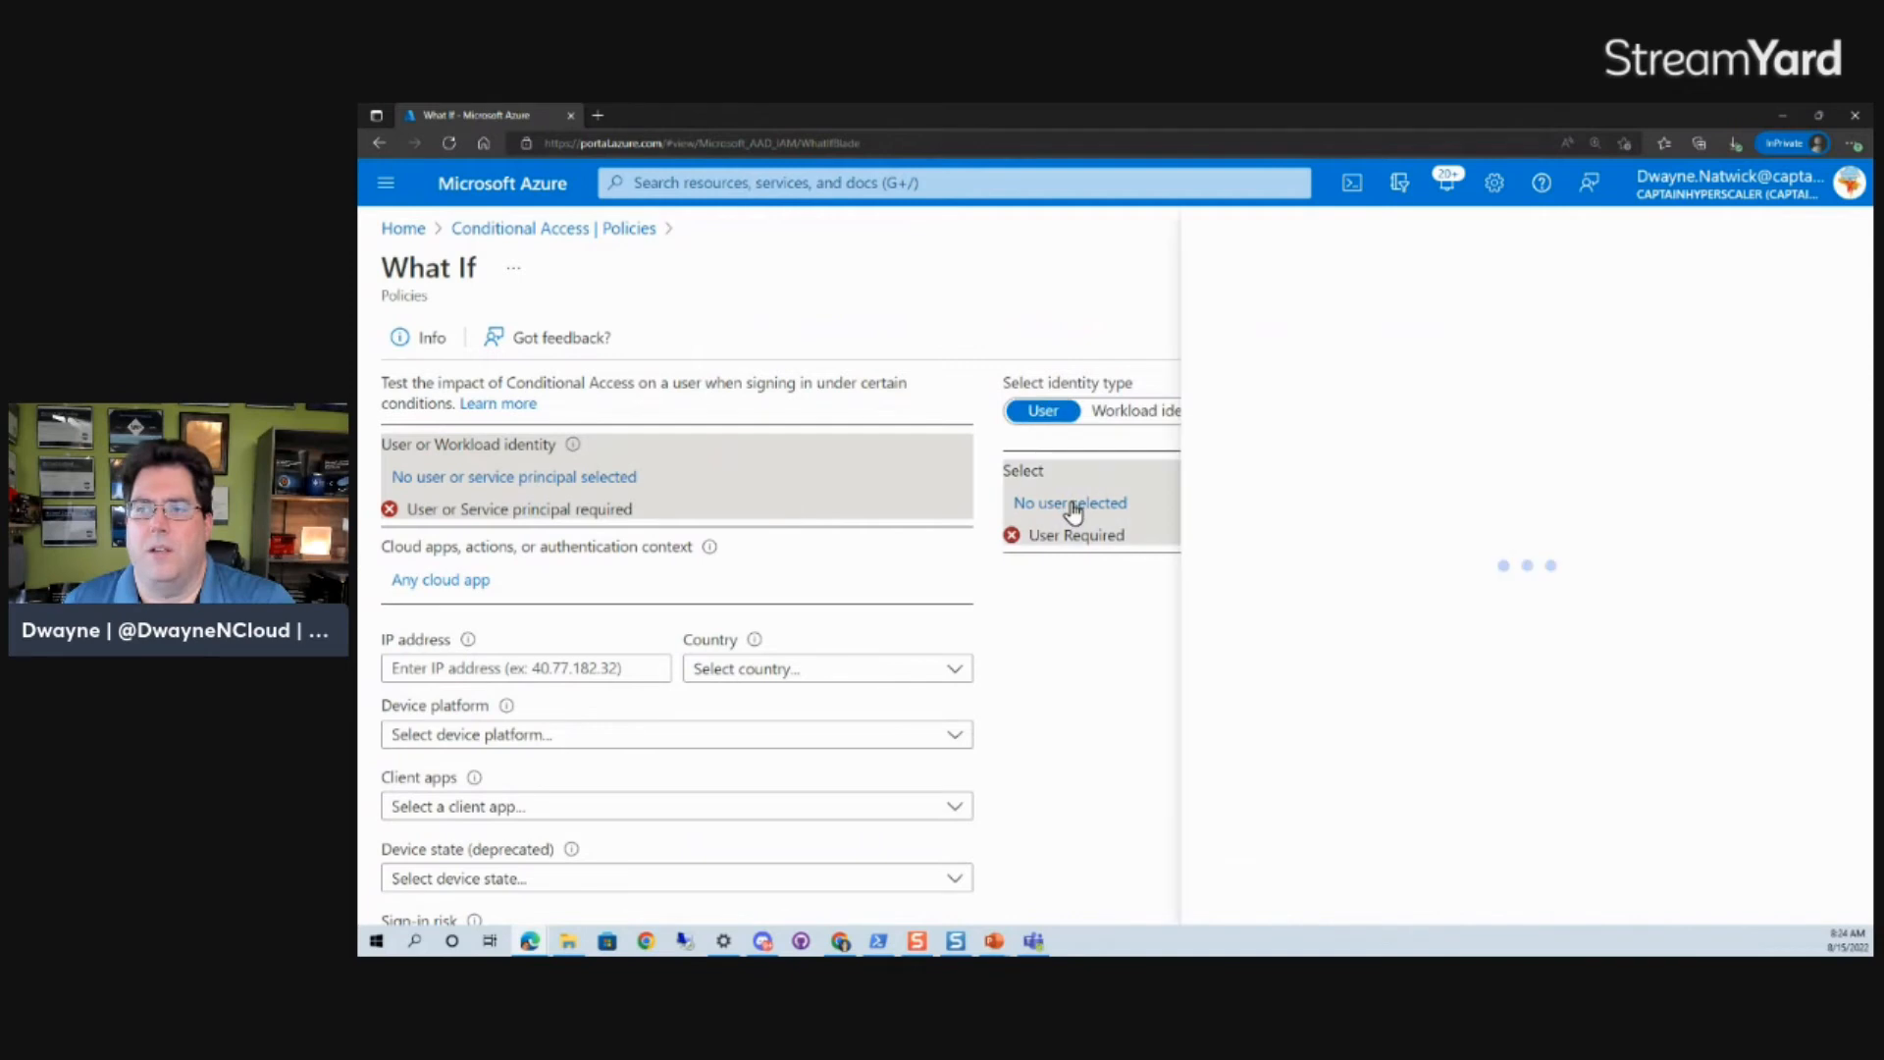
scroll(1549, 453, "down", 5)
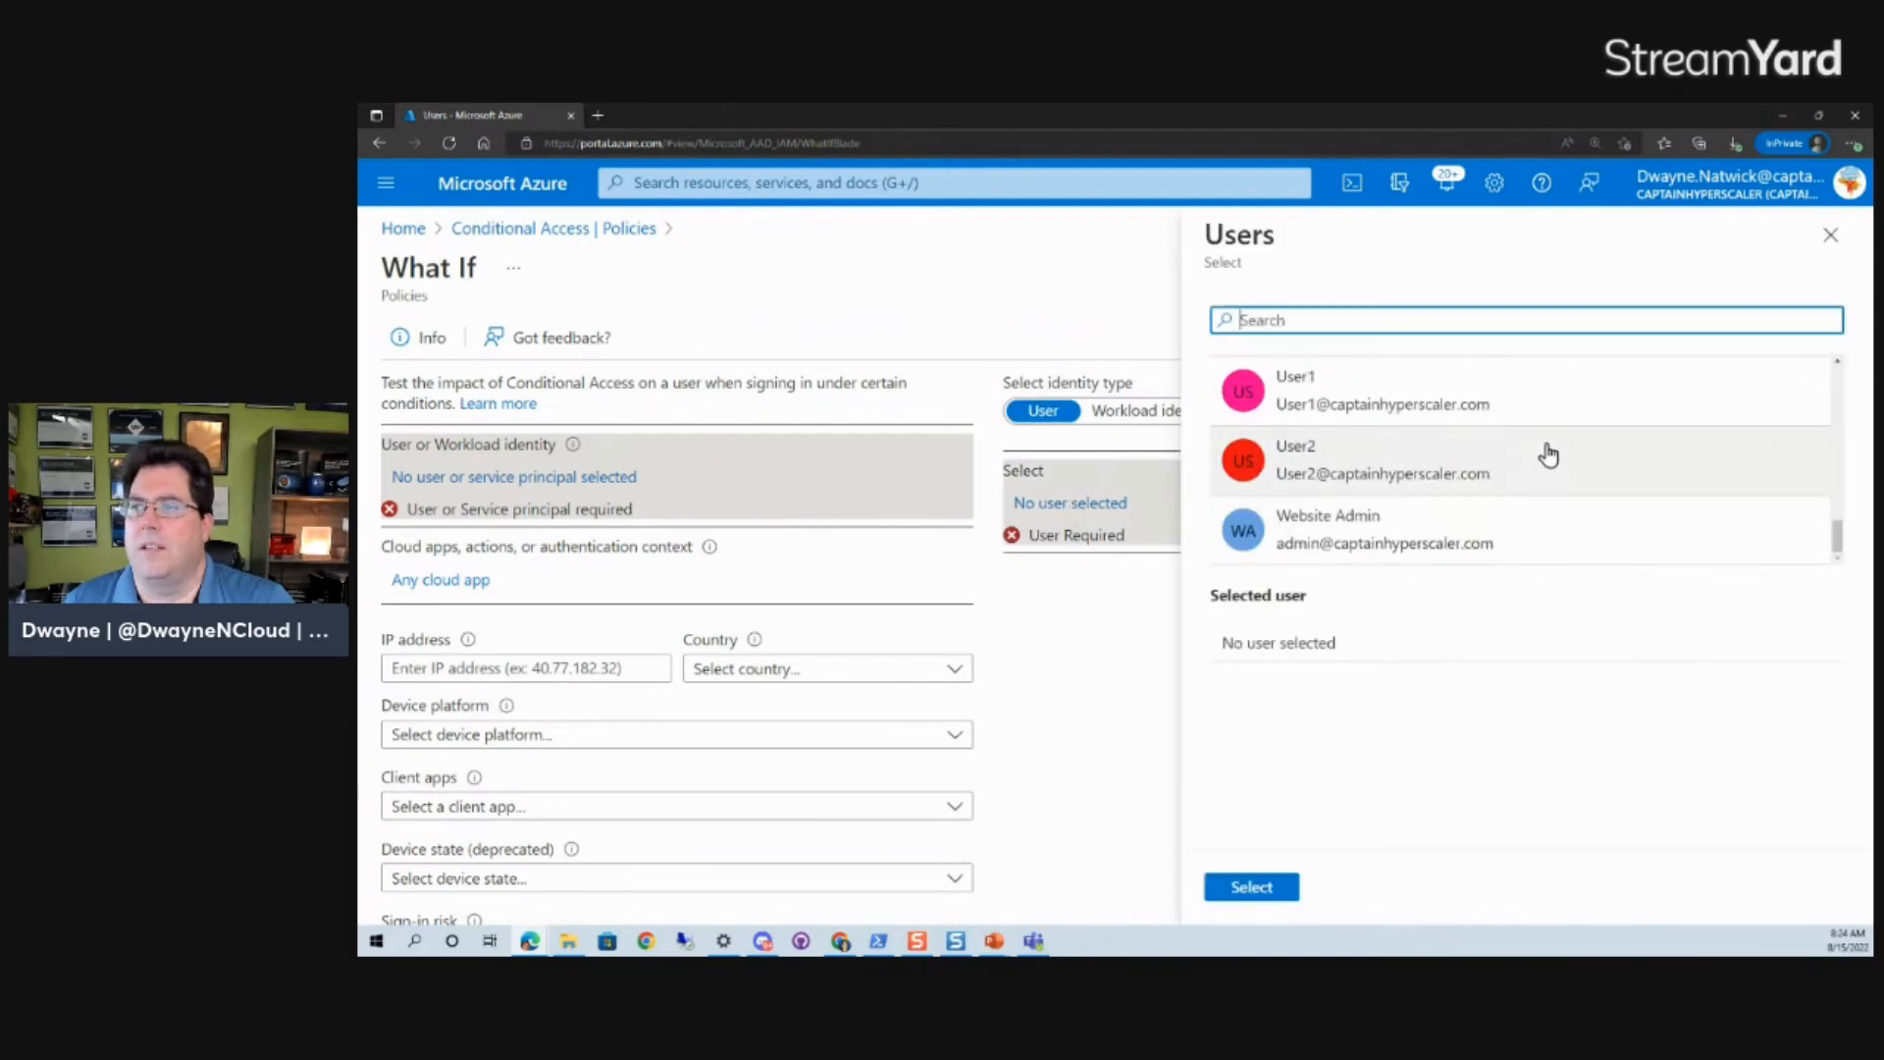
left_click(1478, 548)
left_click(1239, 889)
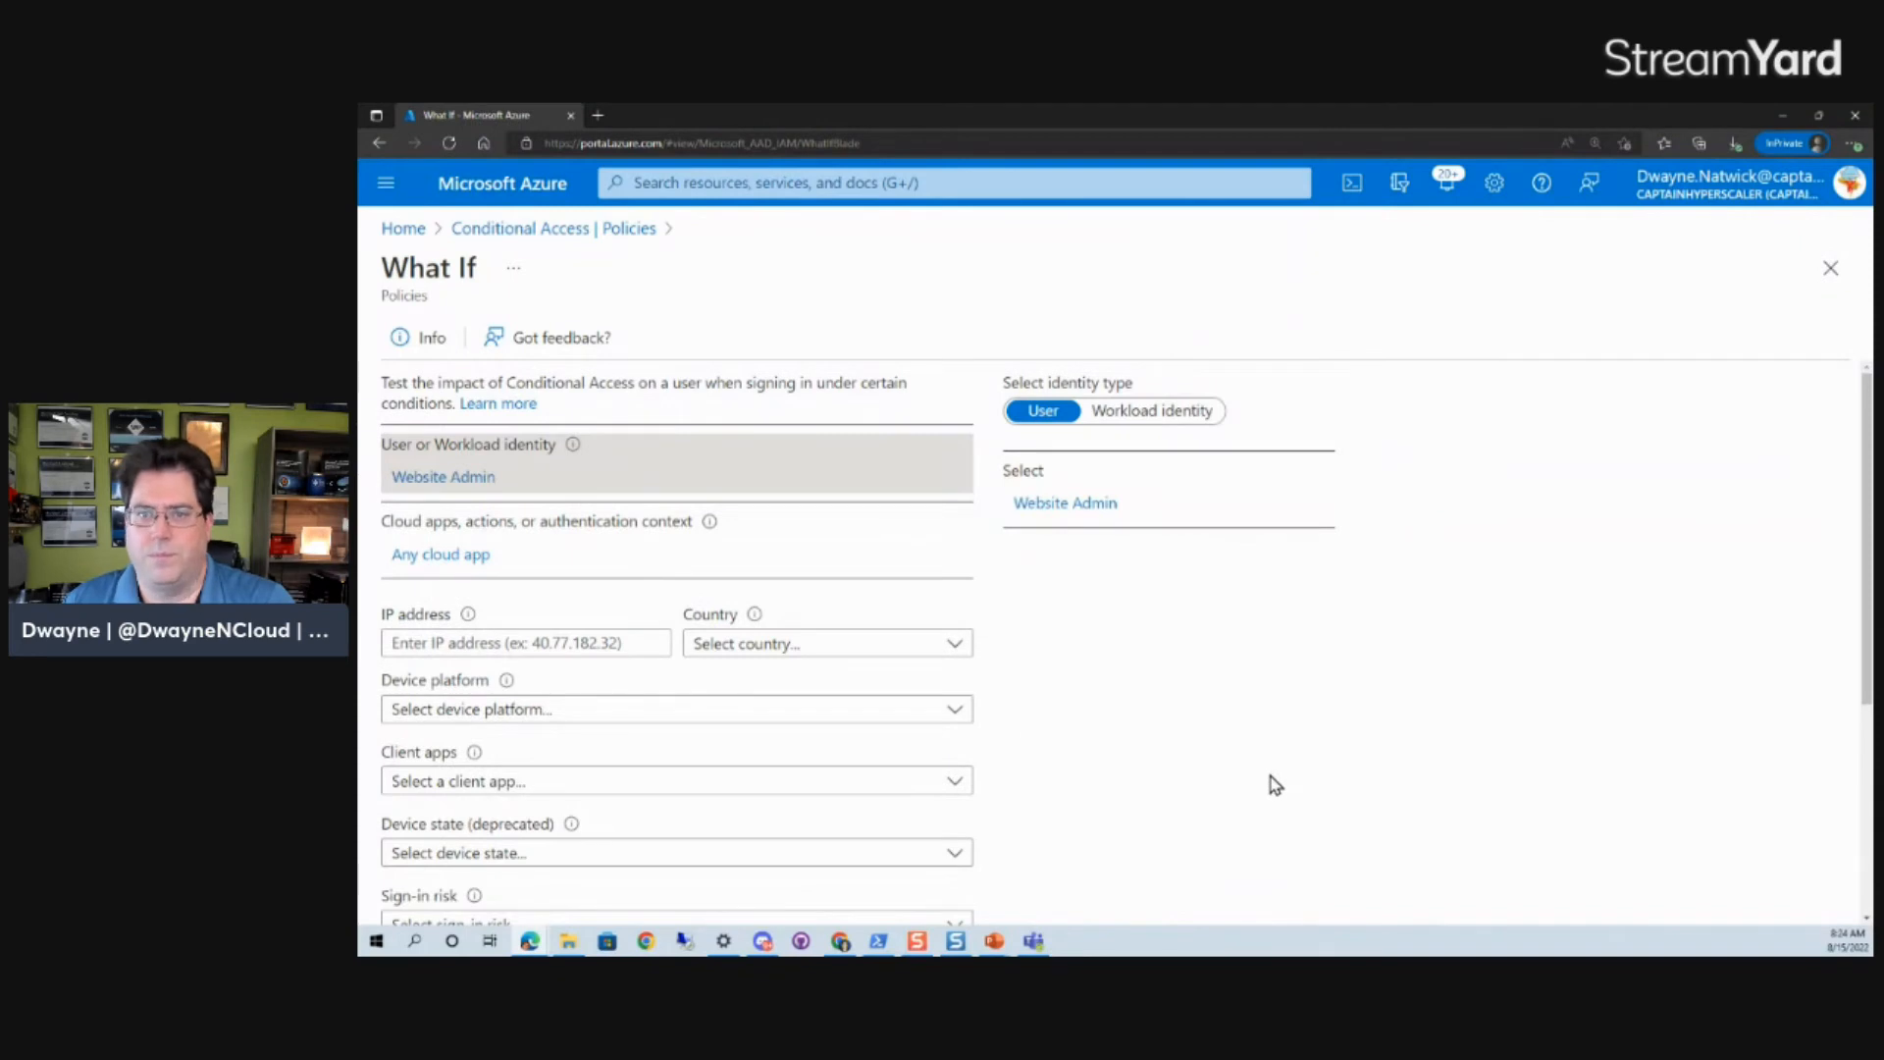
- Check the scope options for what the policy applies to and limit the What If test to selected cloud apps
left_click(432, 557)
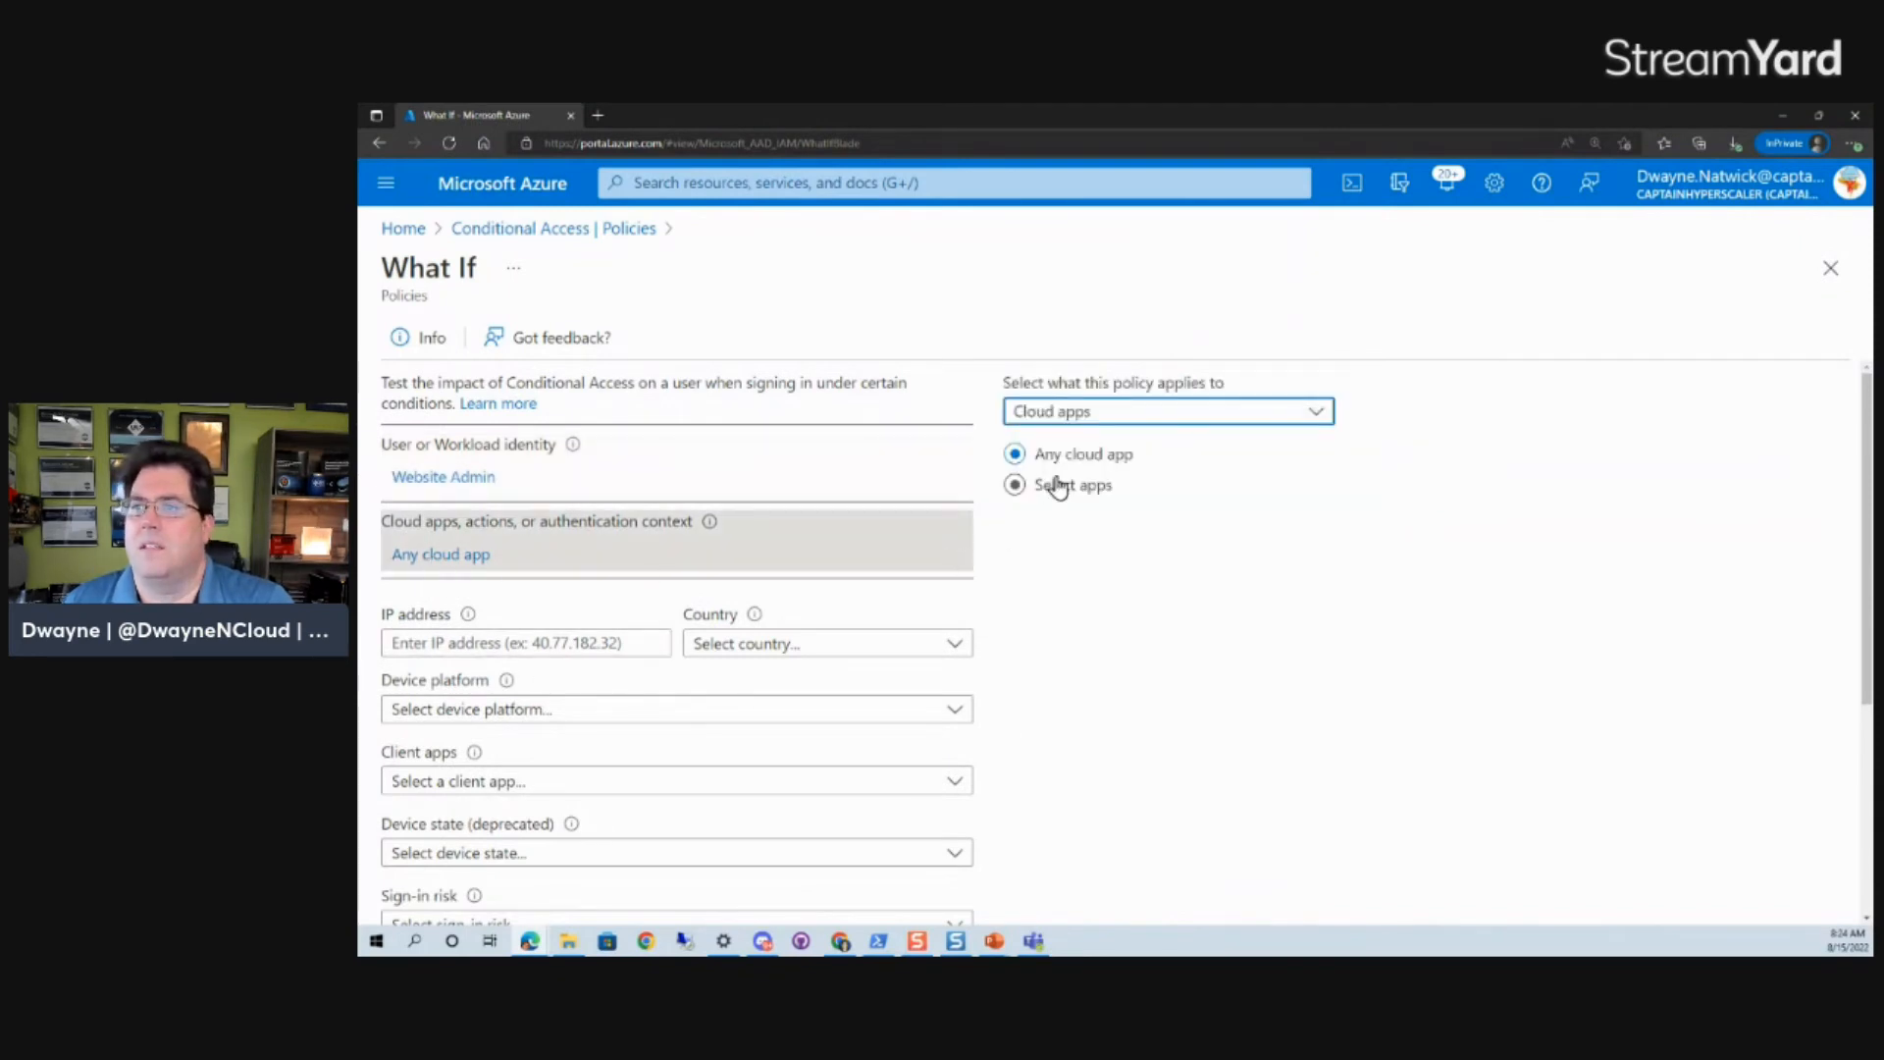
left_click(1122, 427)
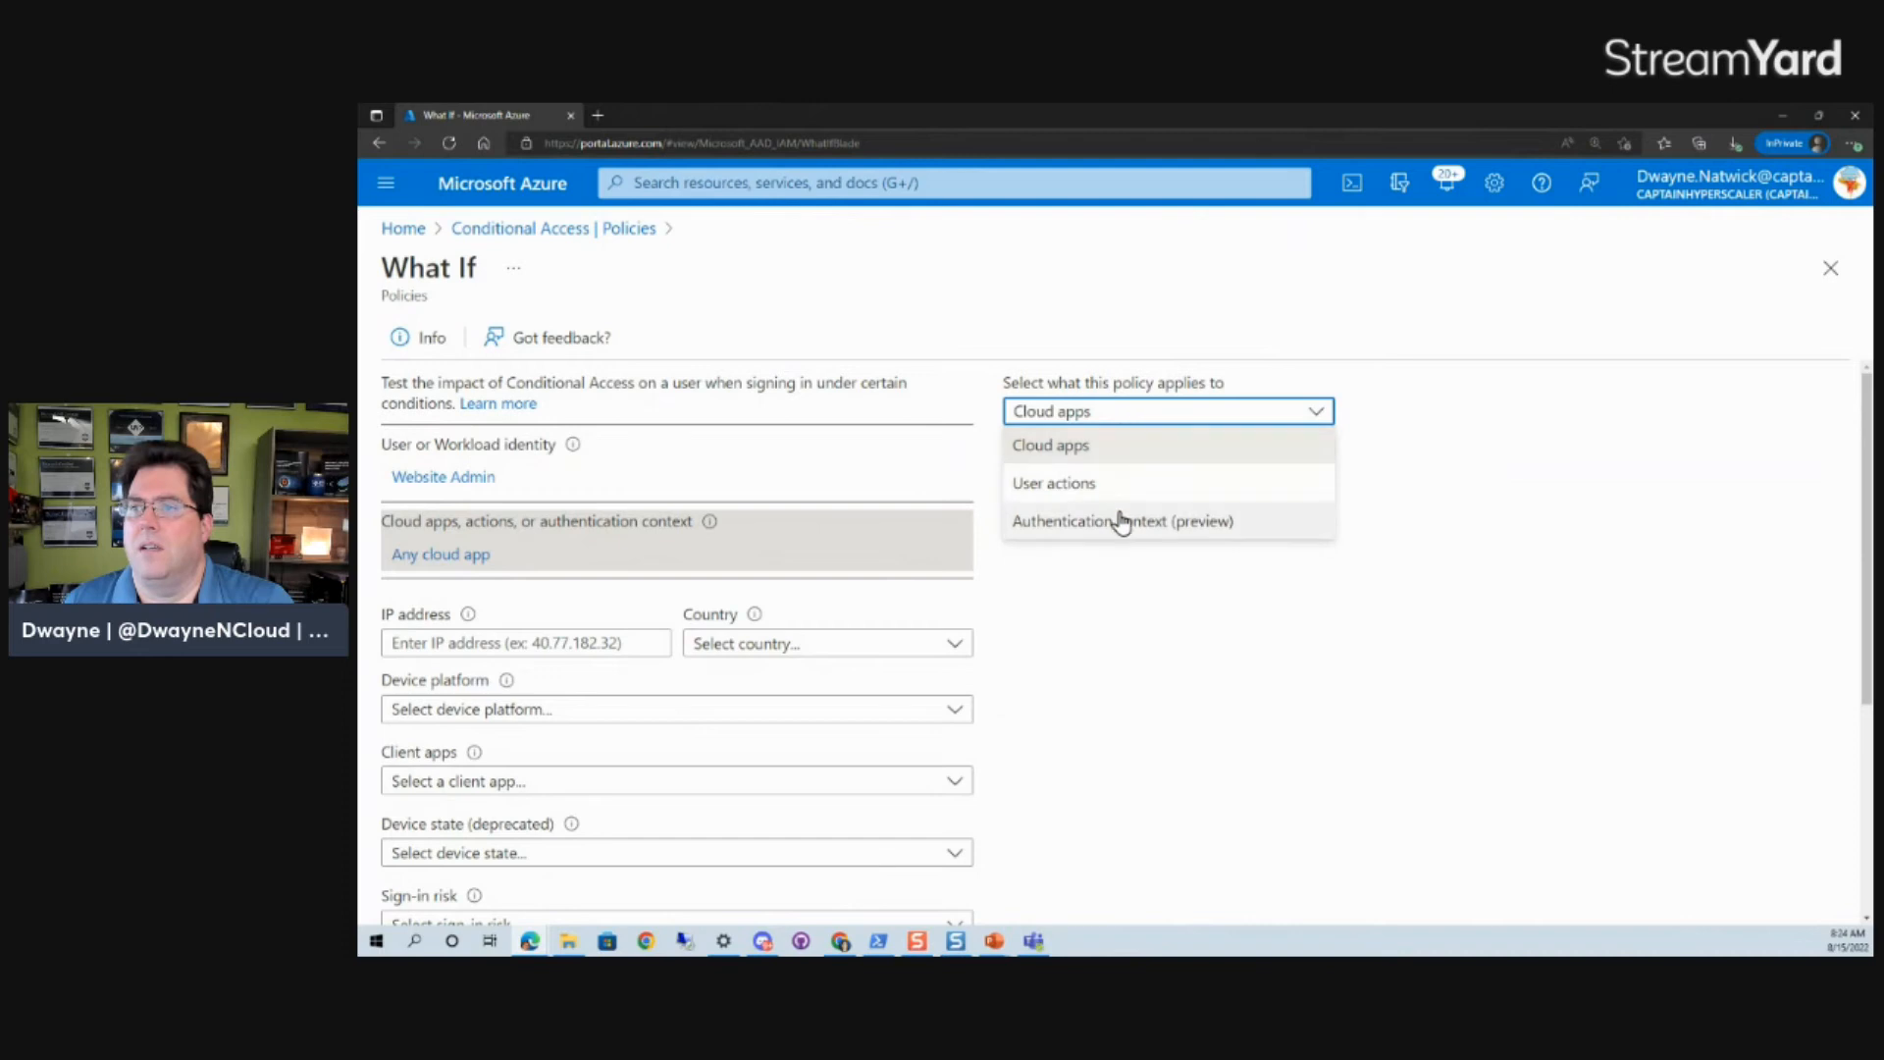
left_click(1126, 581)
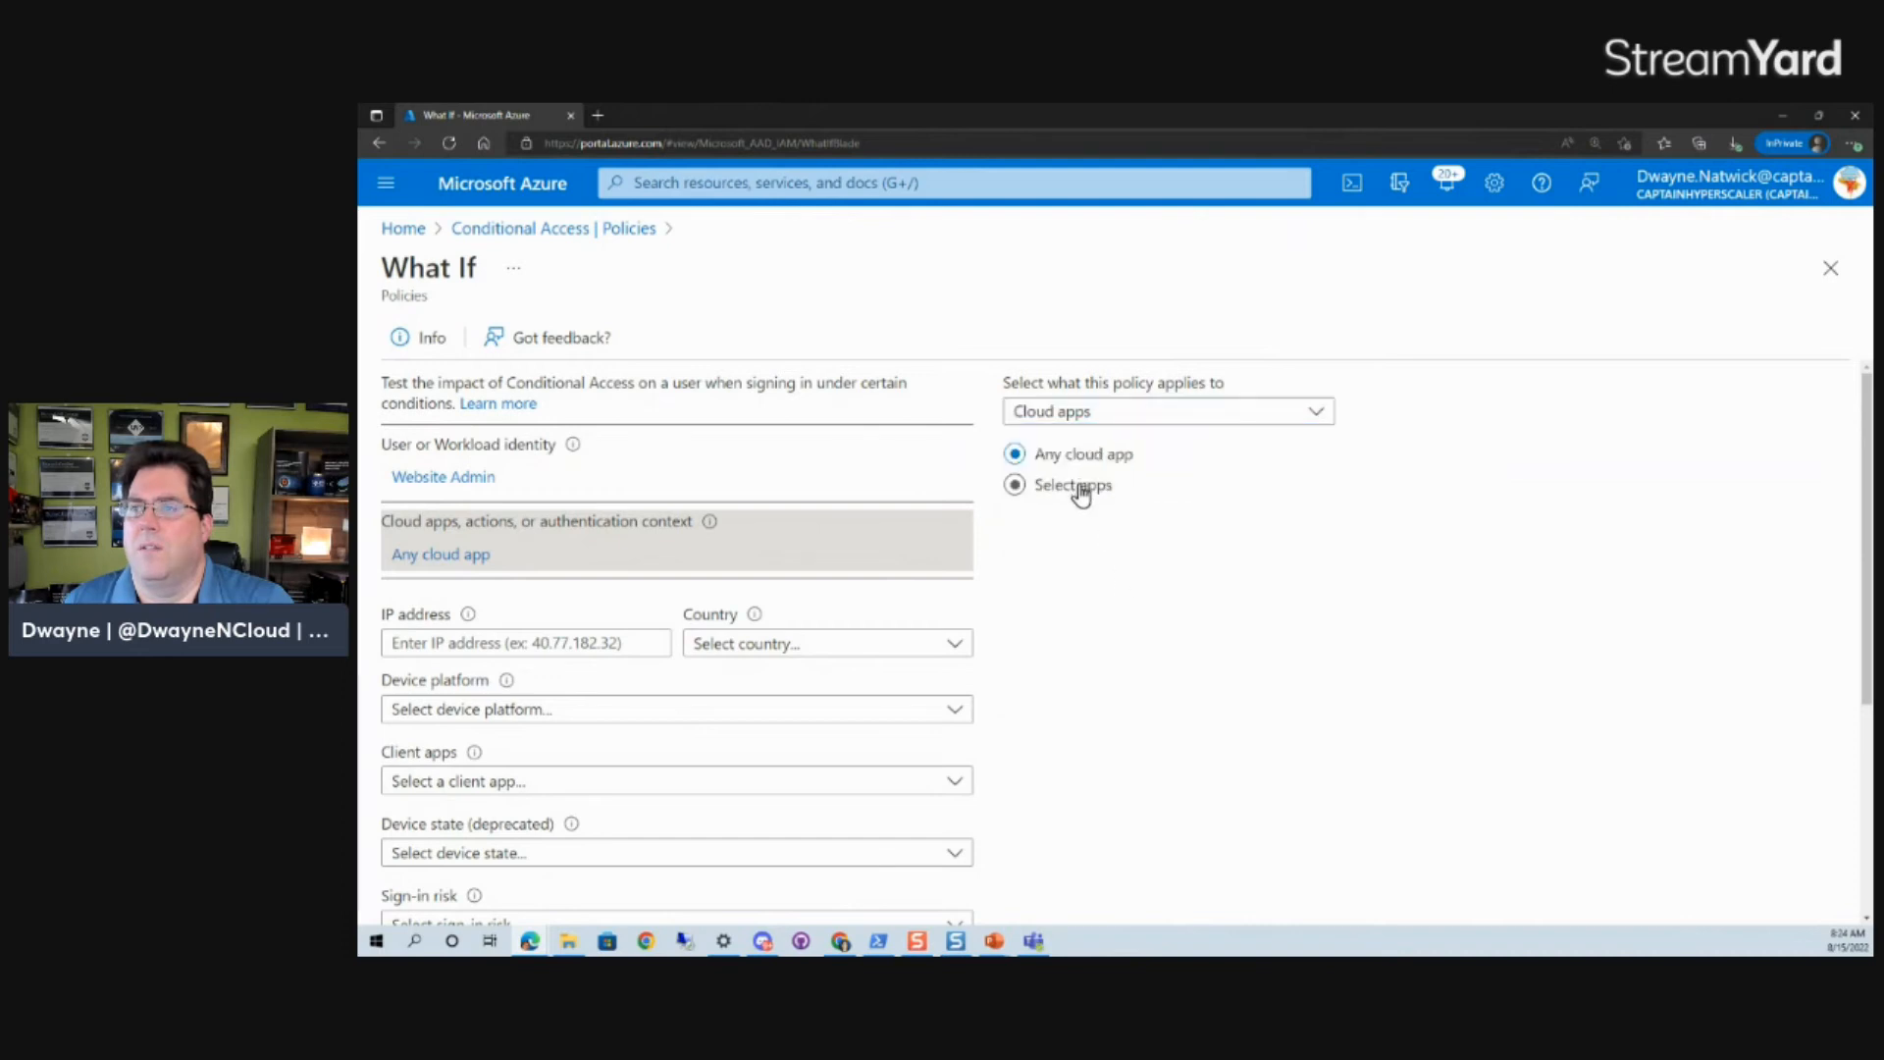
left_click(1081, 491)
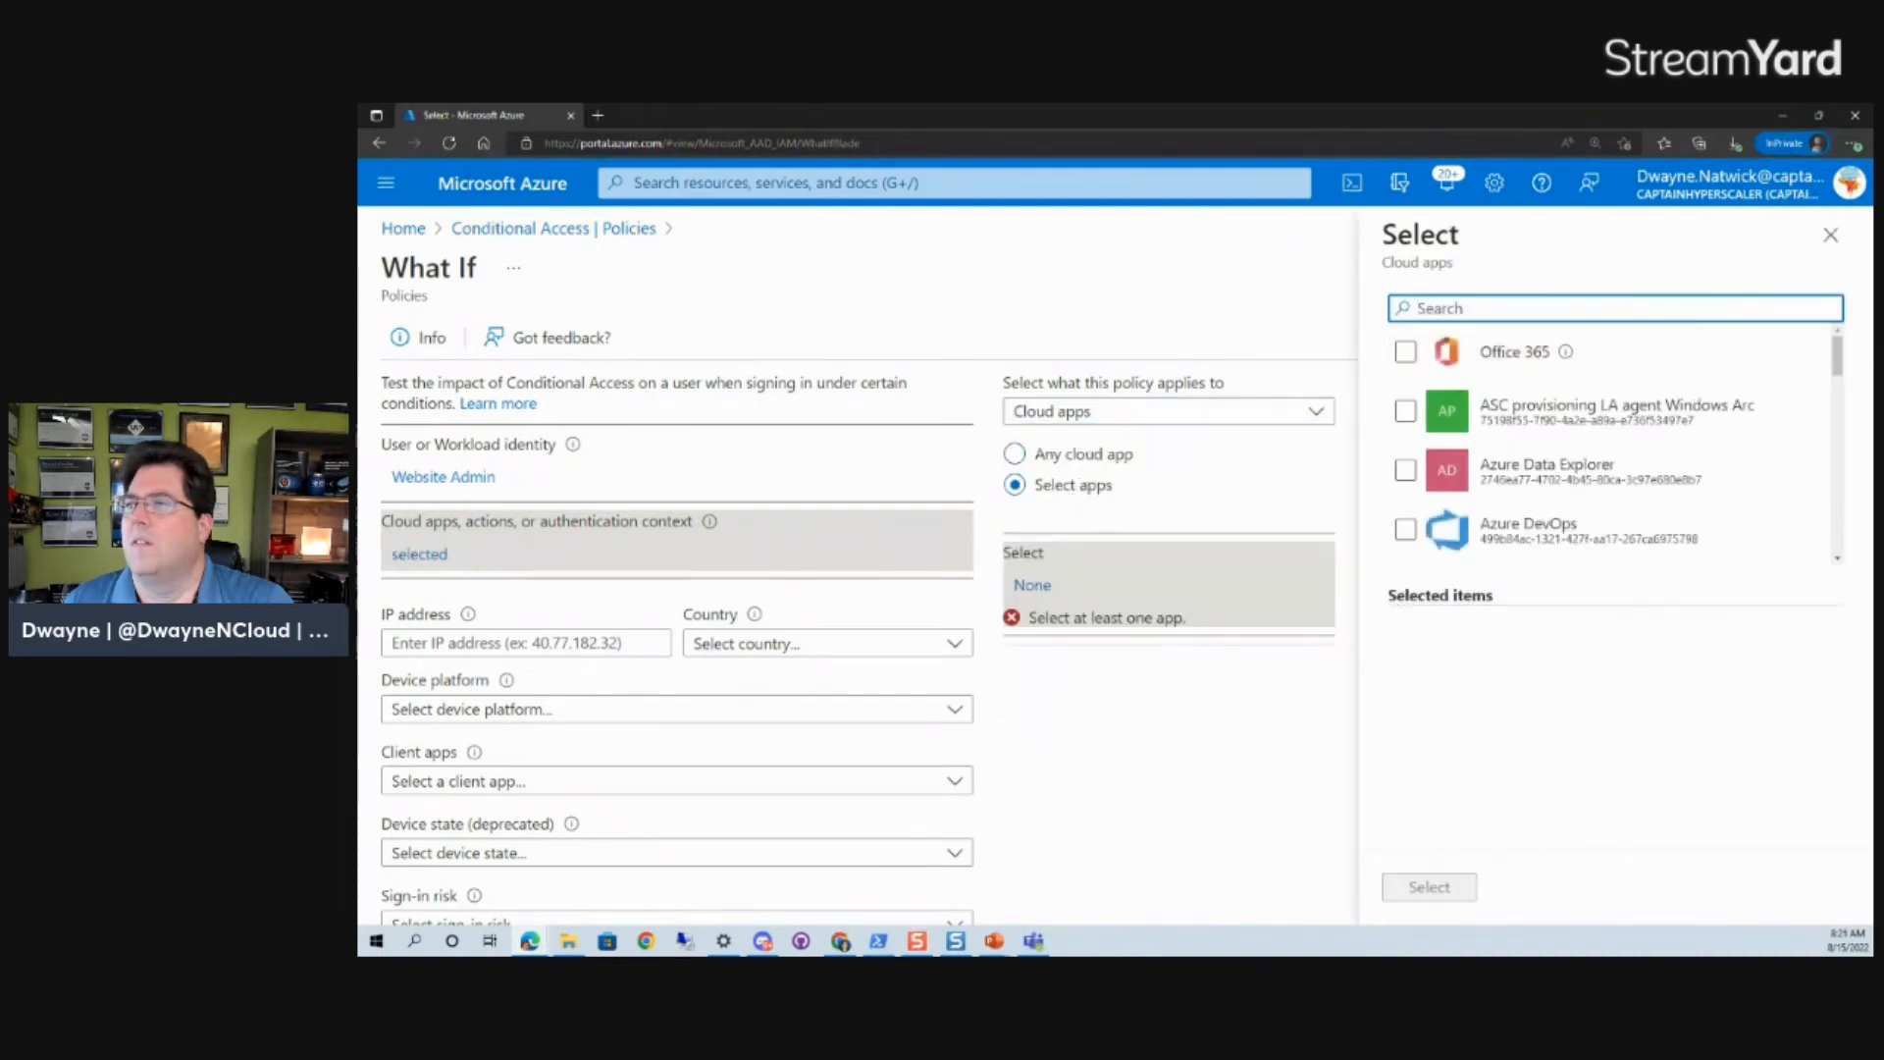
- Search the cloud apps for Azure and select Microsoft Azure Management as the app to test
scroll(1607, 358, "down", 6)
scroll(1613, 368, "up", 4)
scroll(1613, 368, "up", 4)
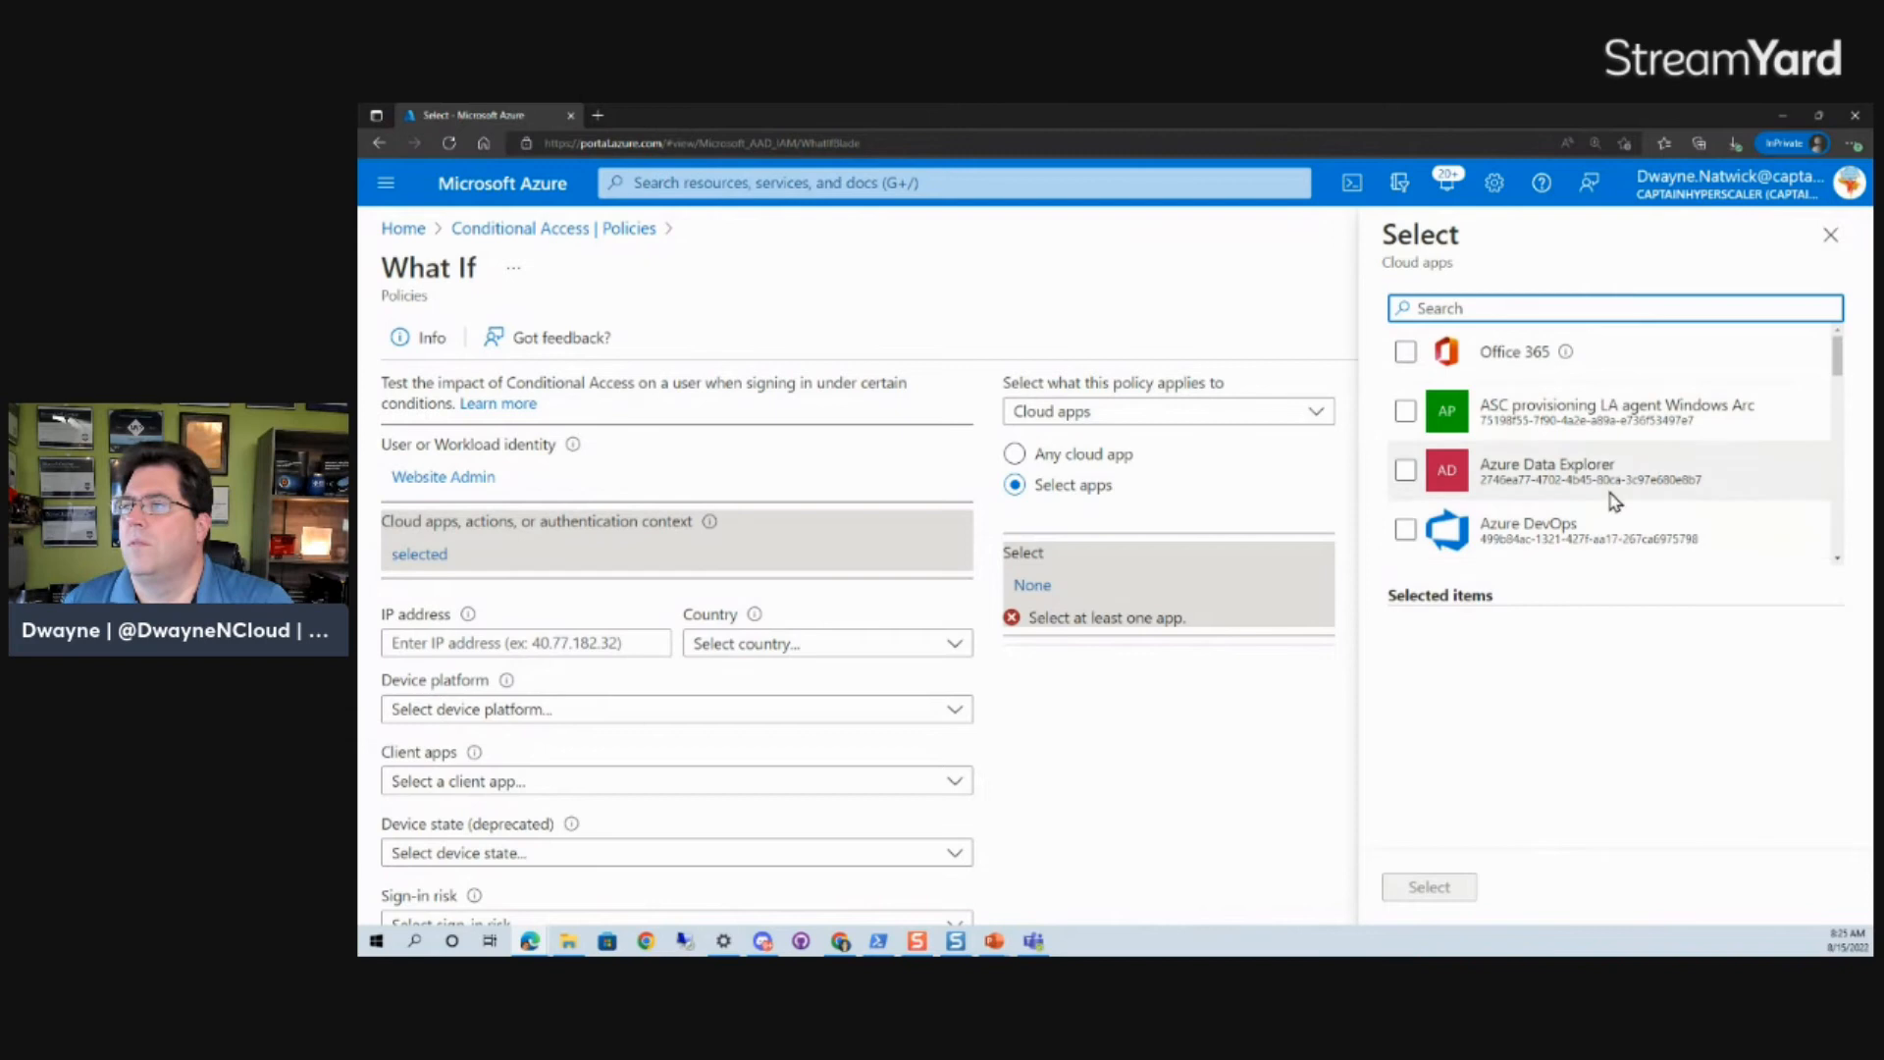
scroll(1624, 520, "down", 4)
scroll(1614, 496, "up", 4)
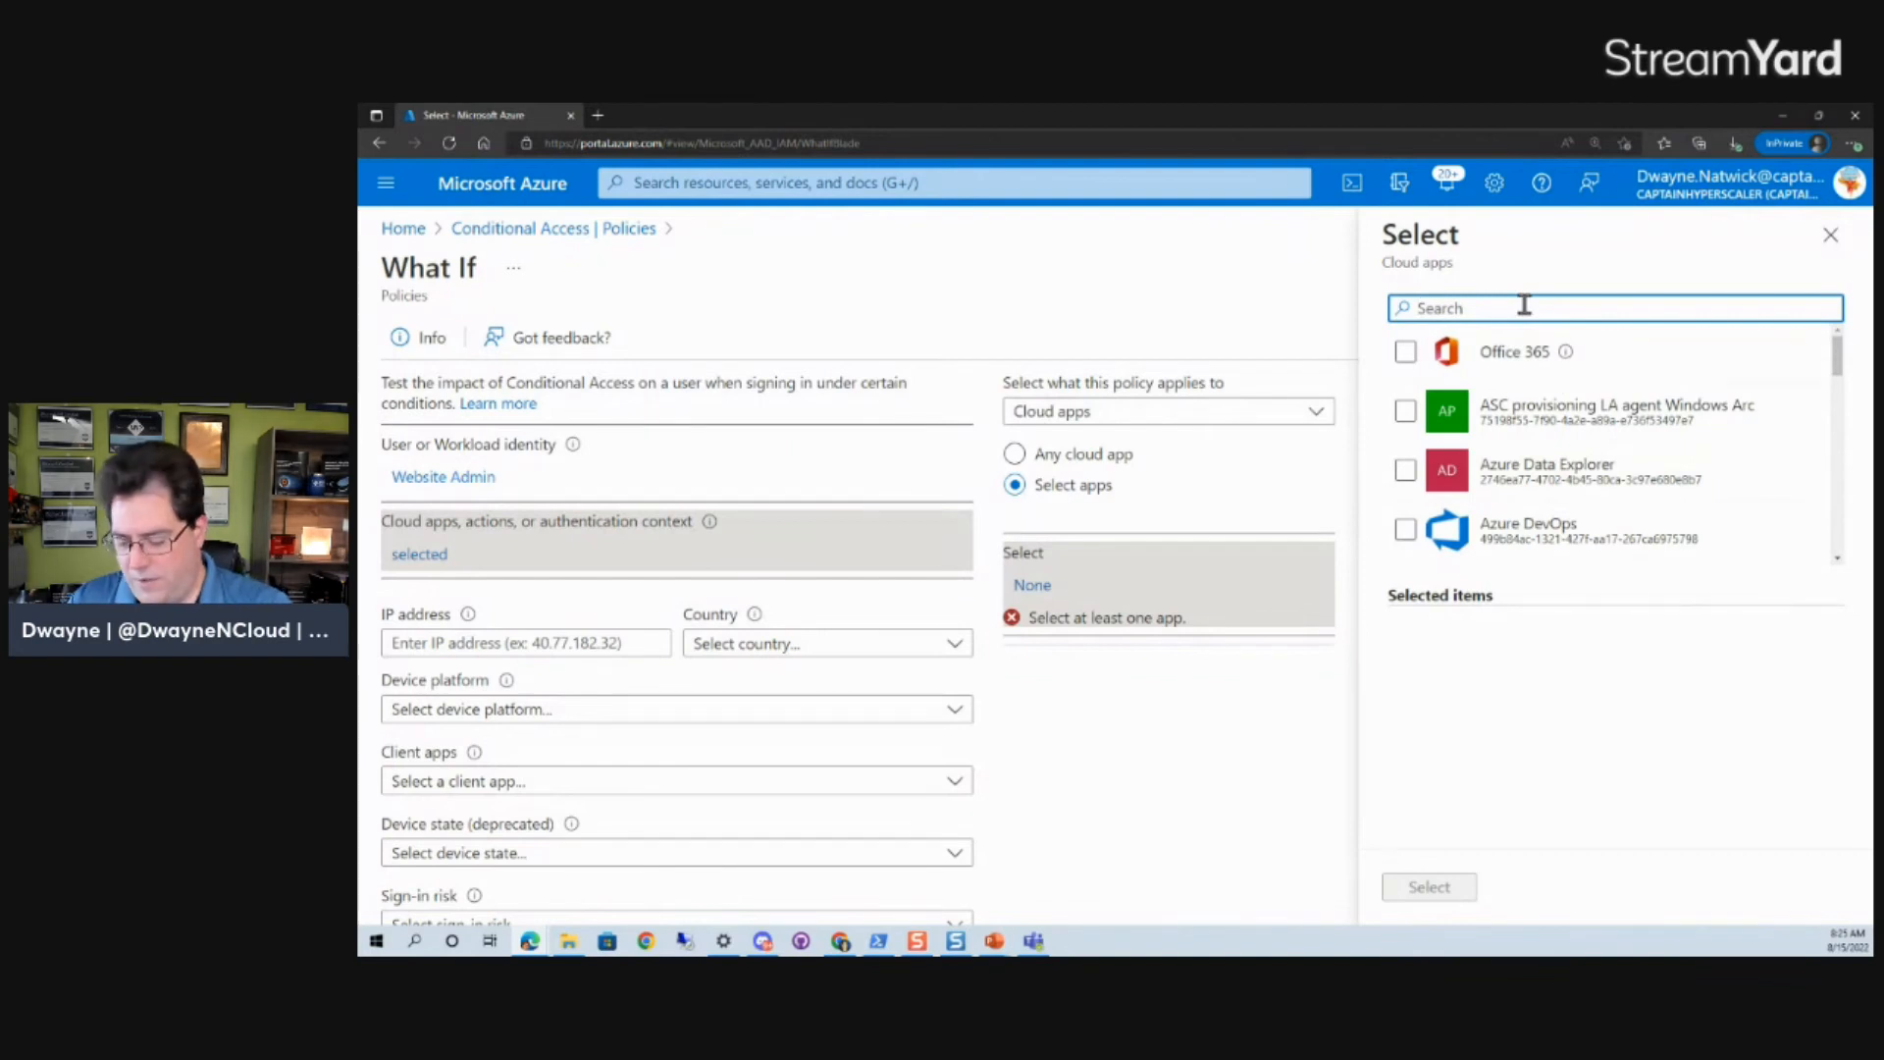
type("AZ")
key("BackSpace")
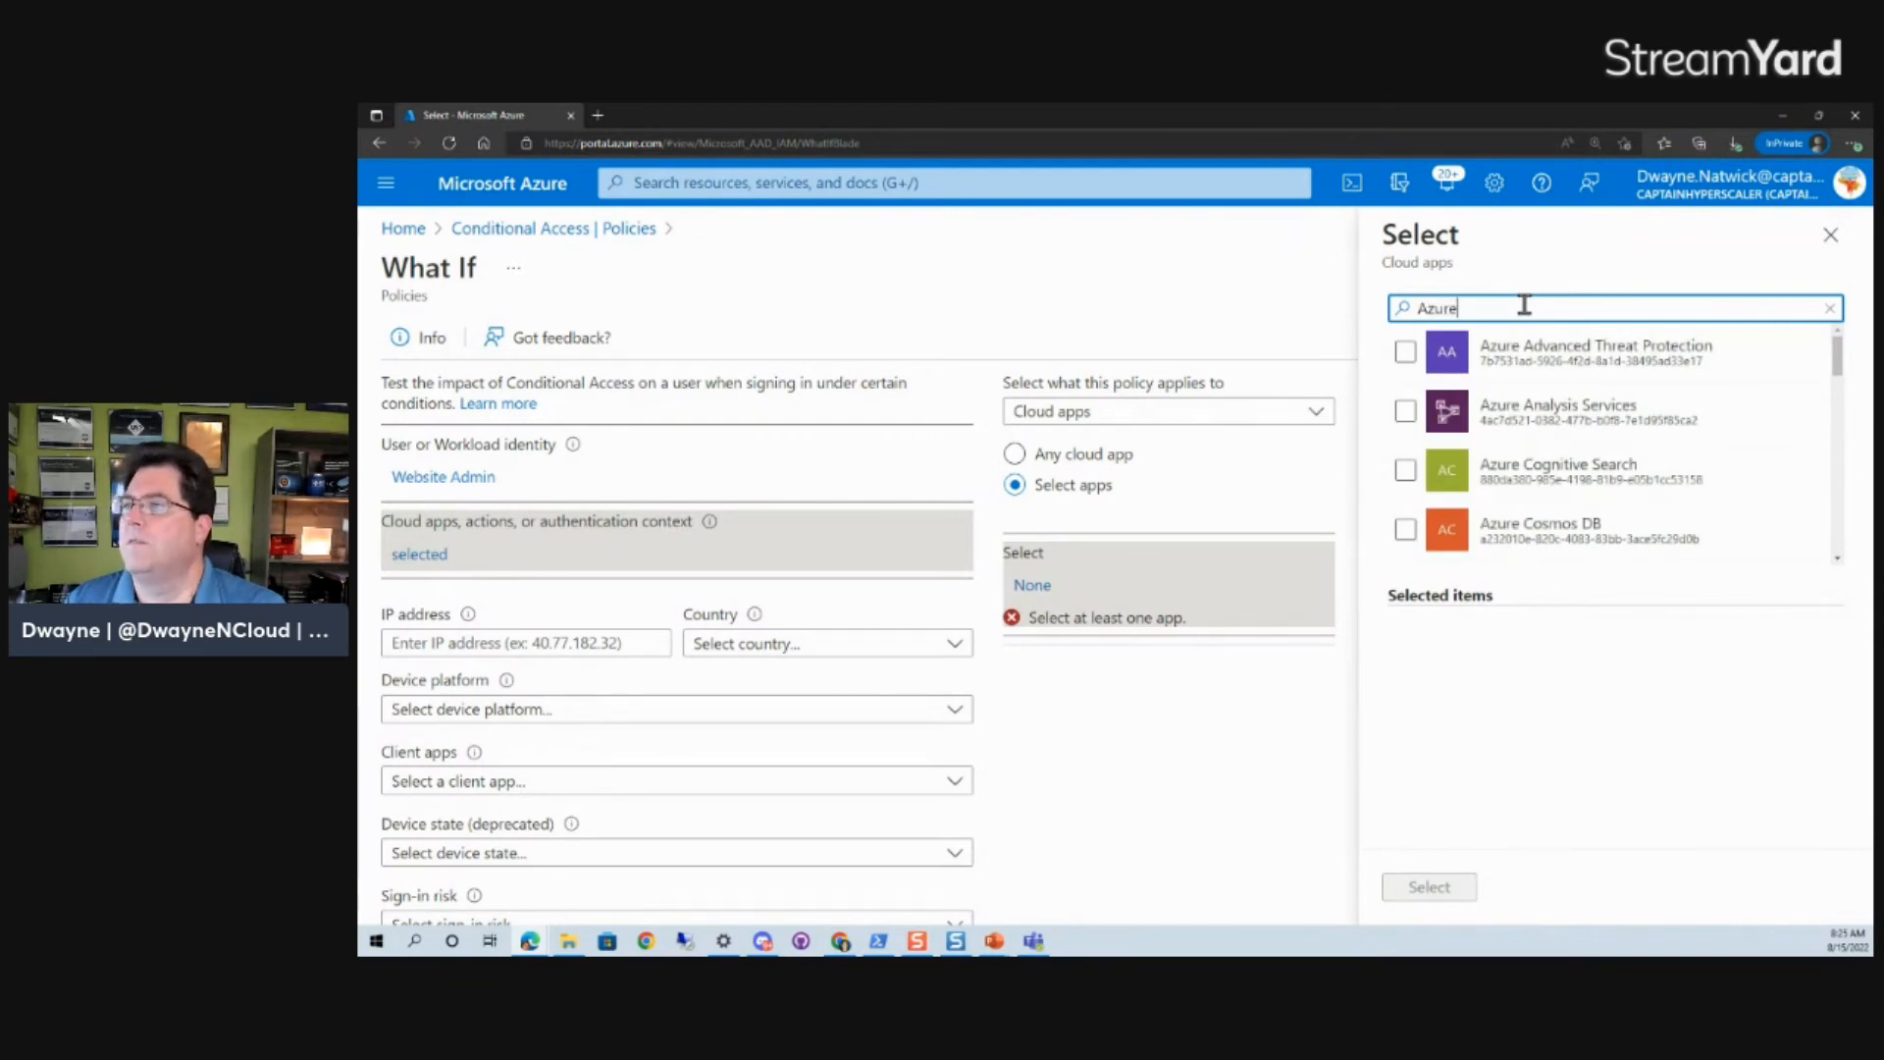
scroll(1616, 406, "down", 5)
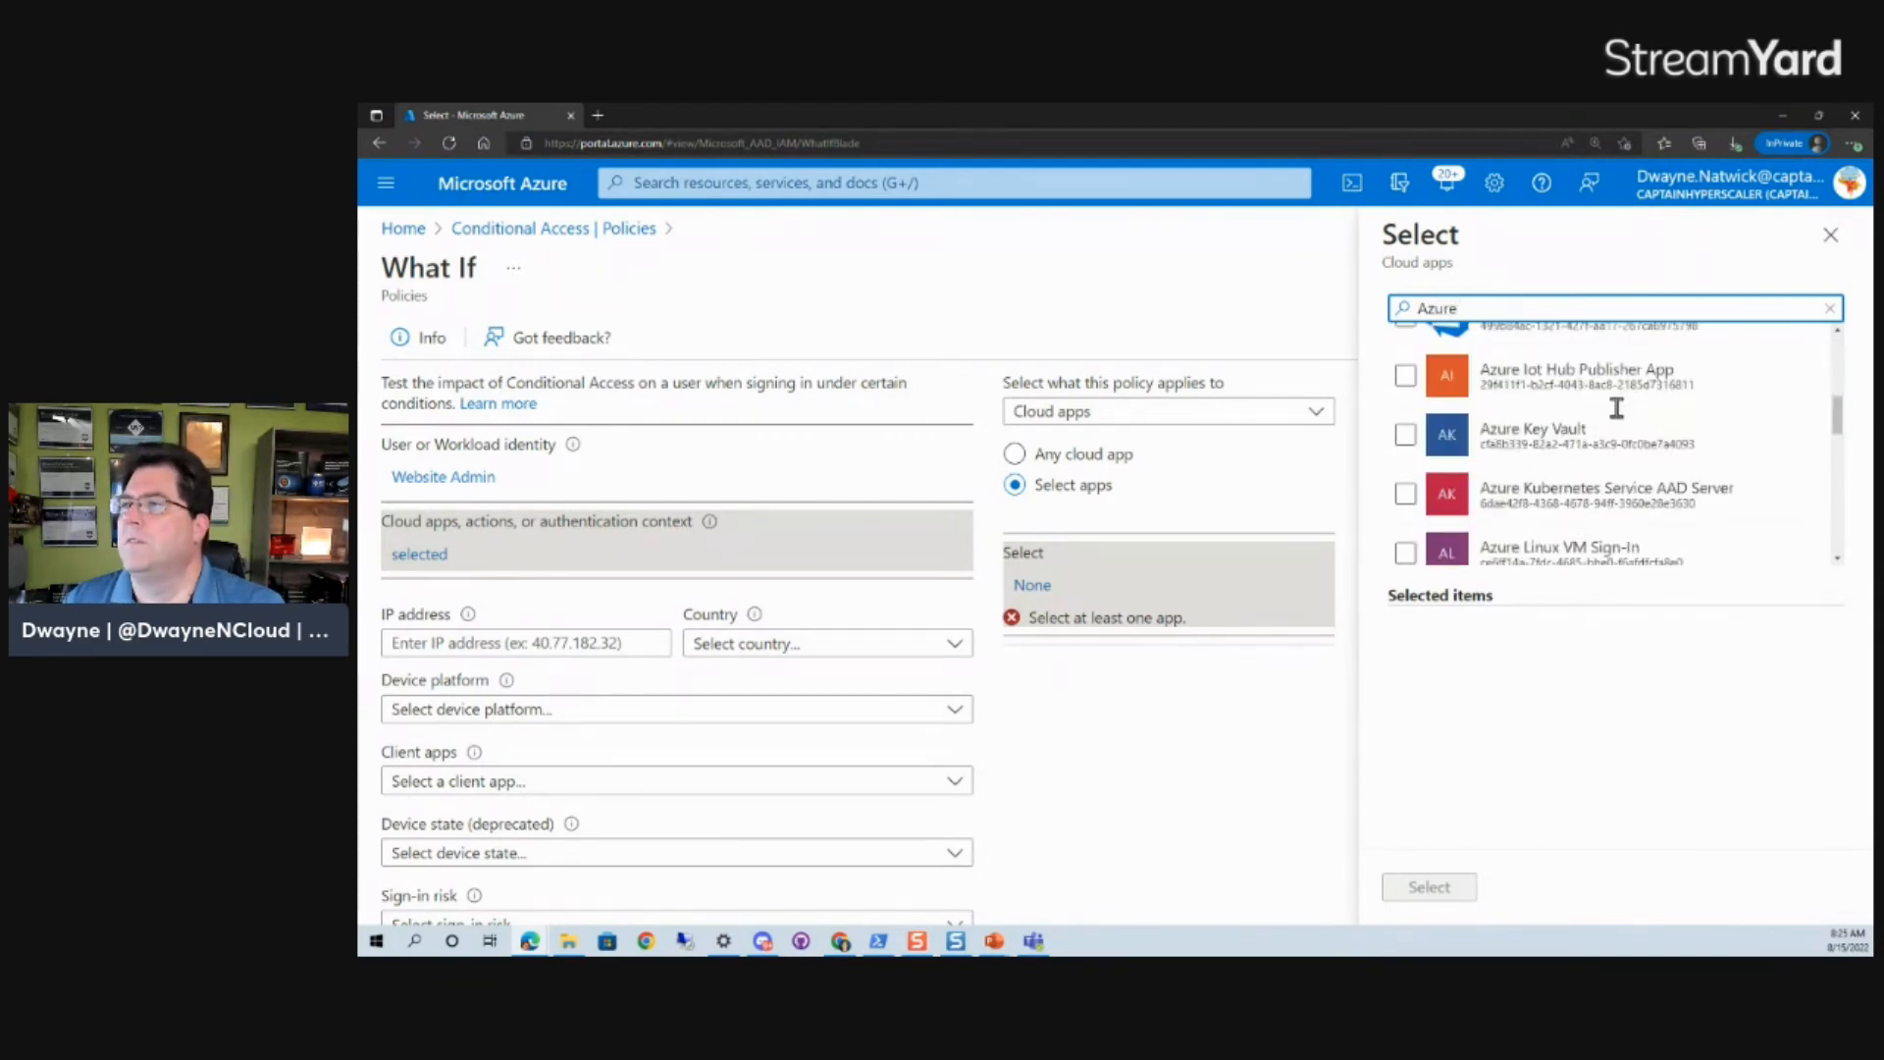
scroll(1622, 457, "down", 3)
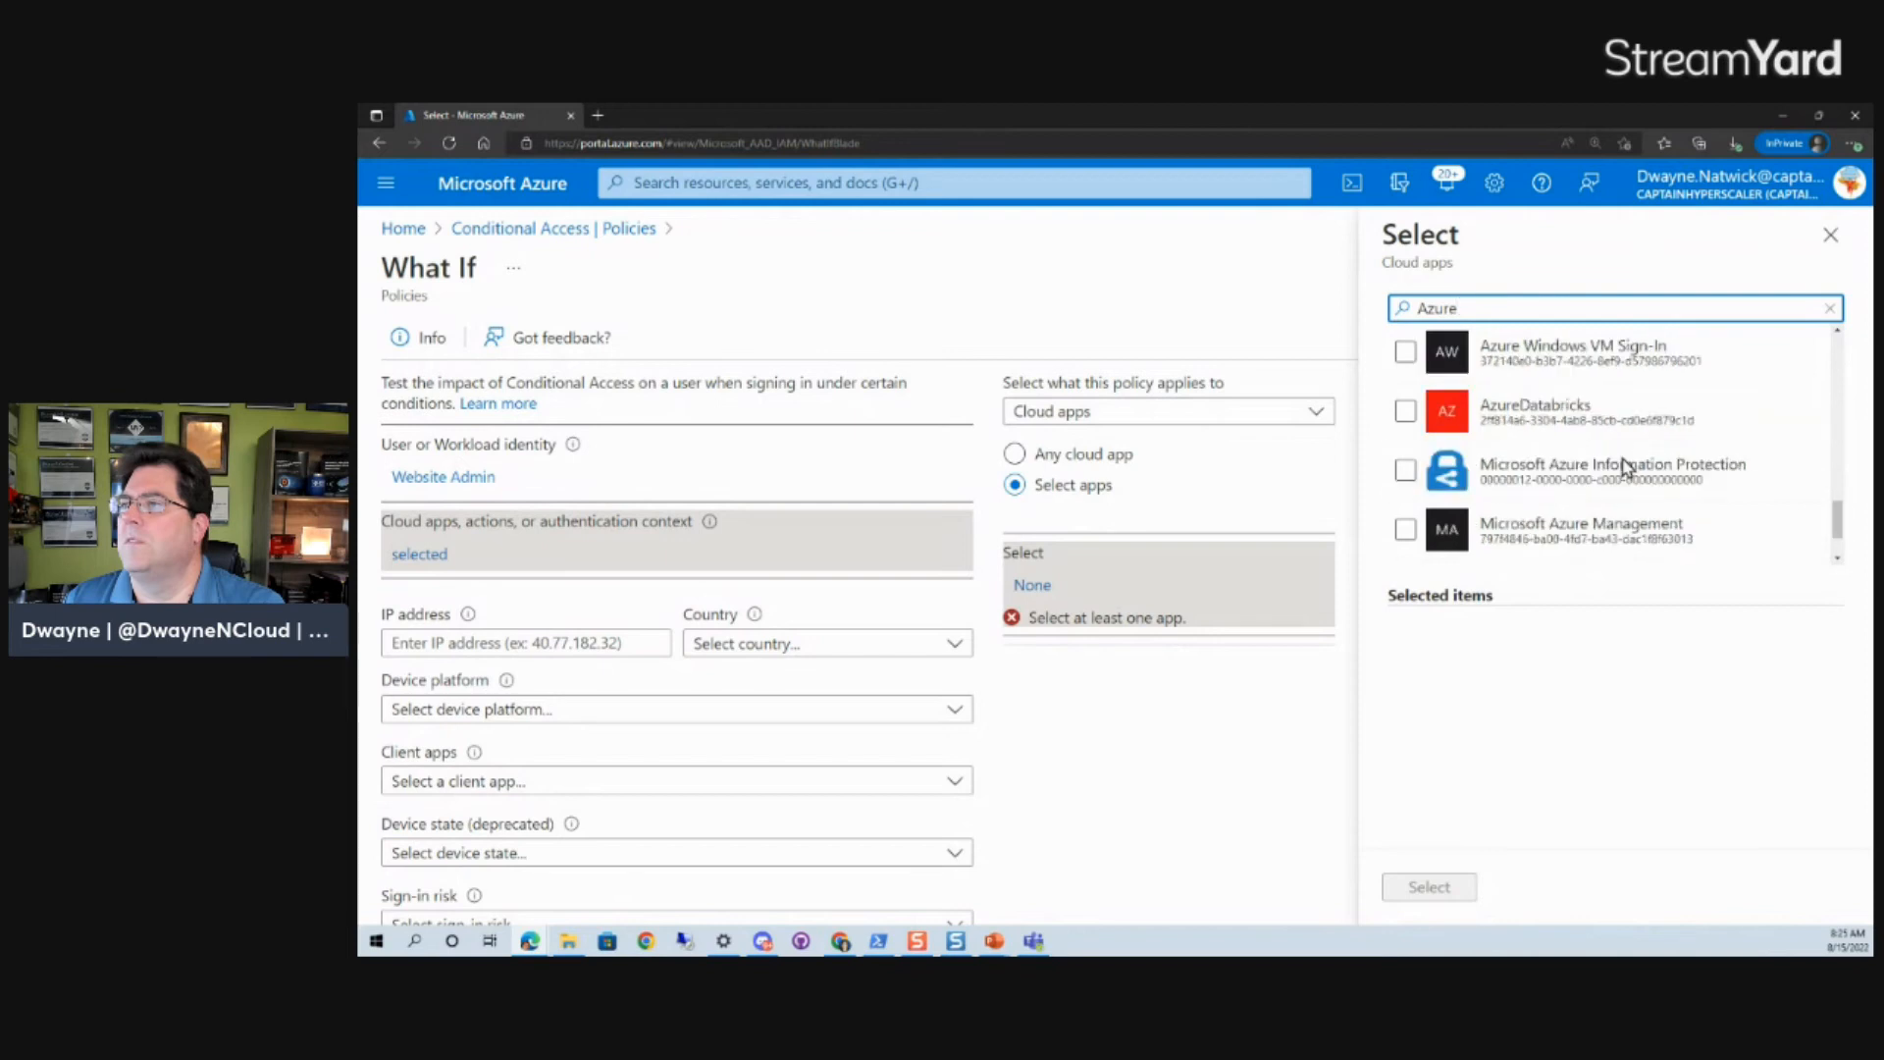
scroll(1623, 456, "down", 2)
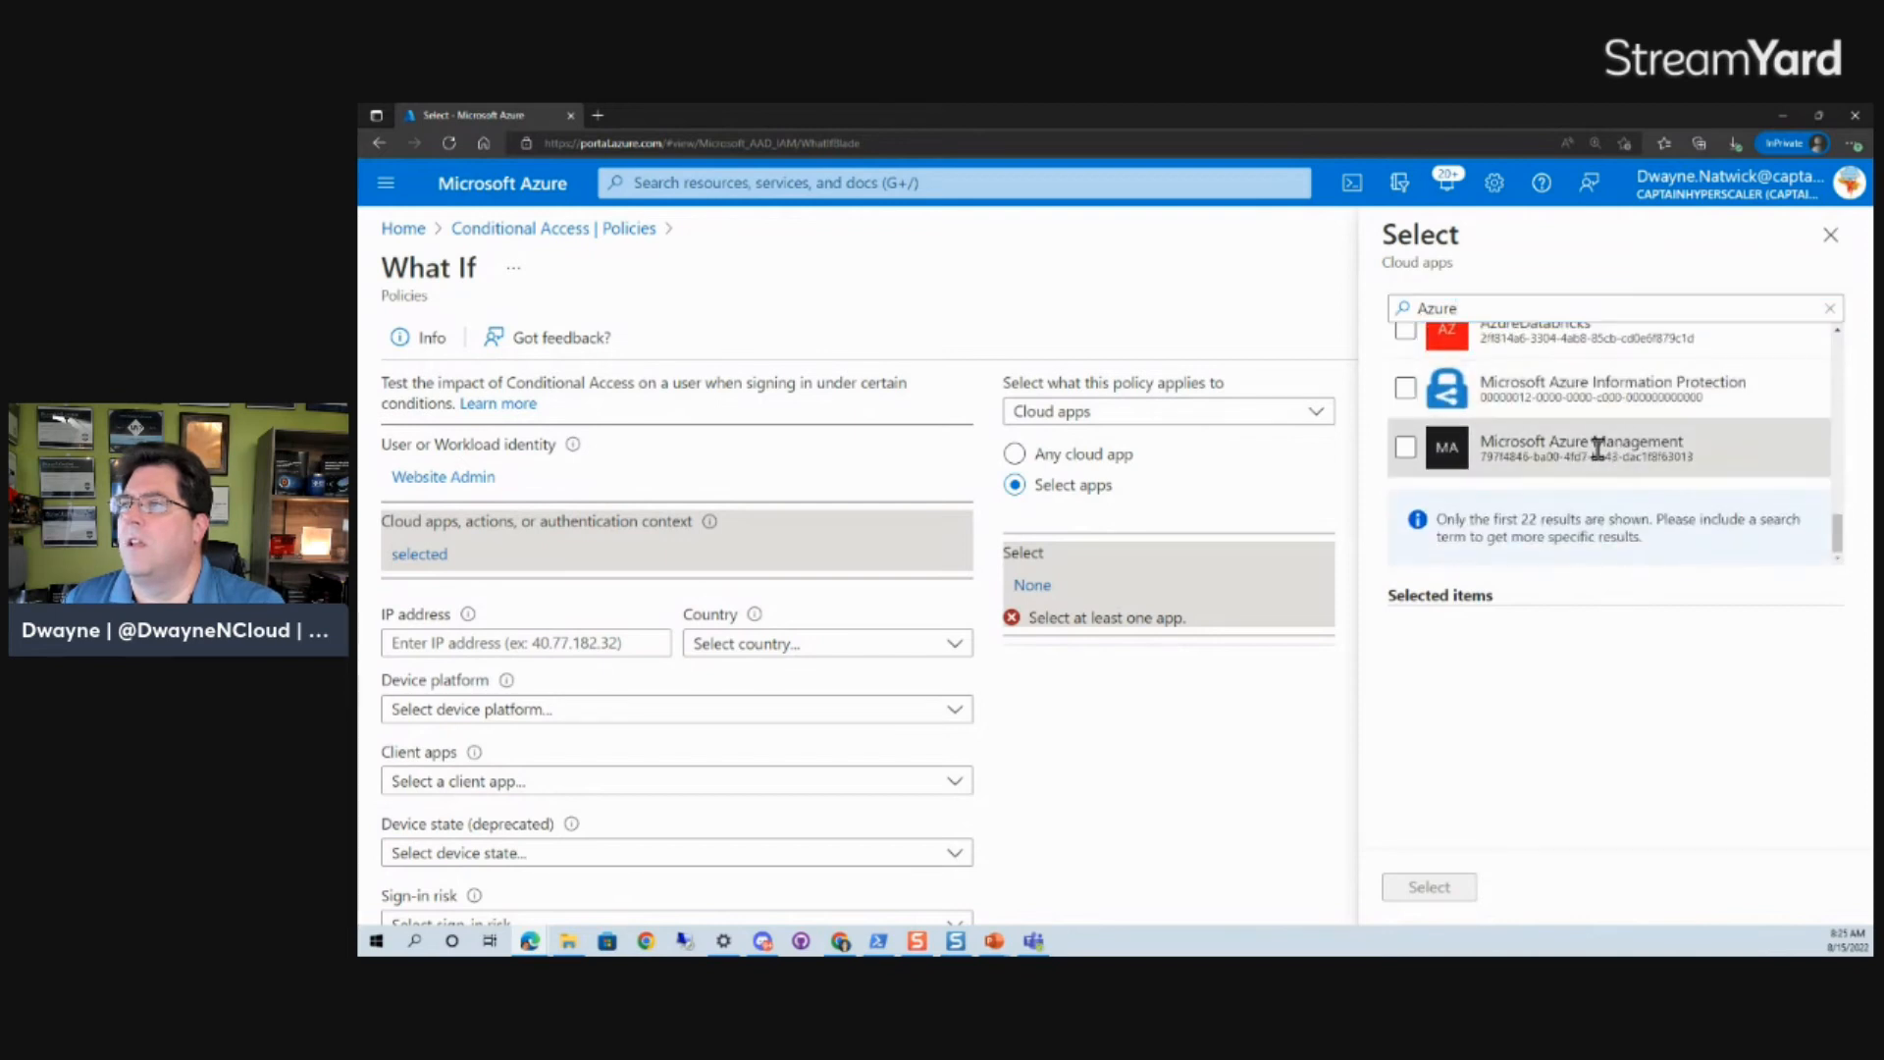
left_click(1406, 448)
left_click(1430, 886)
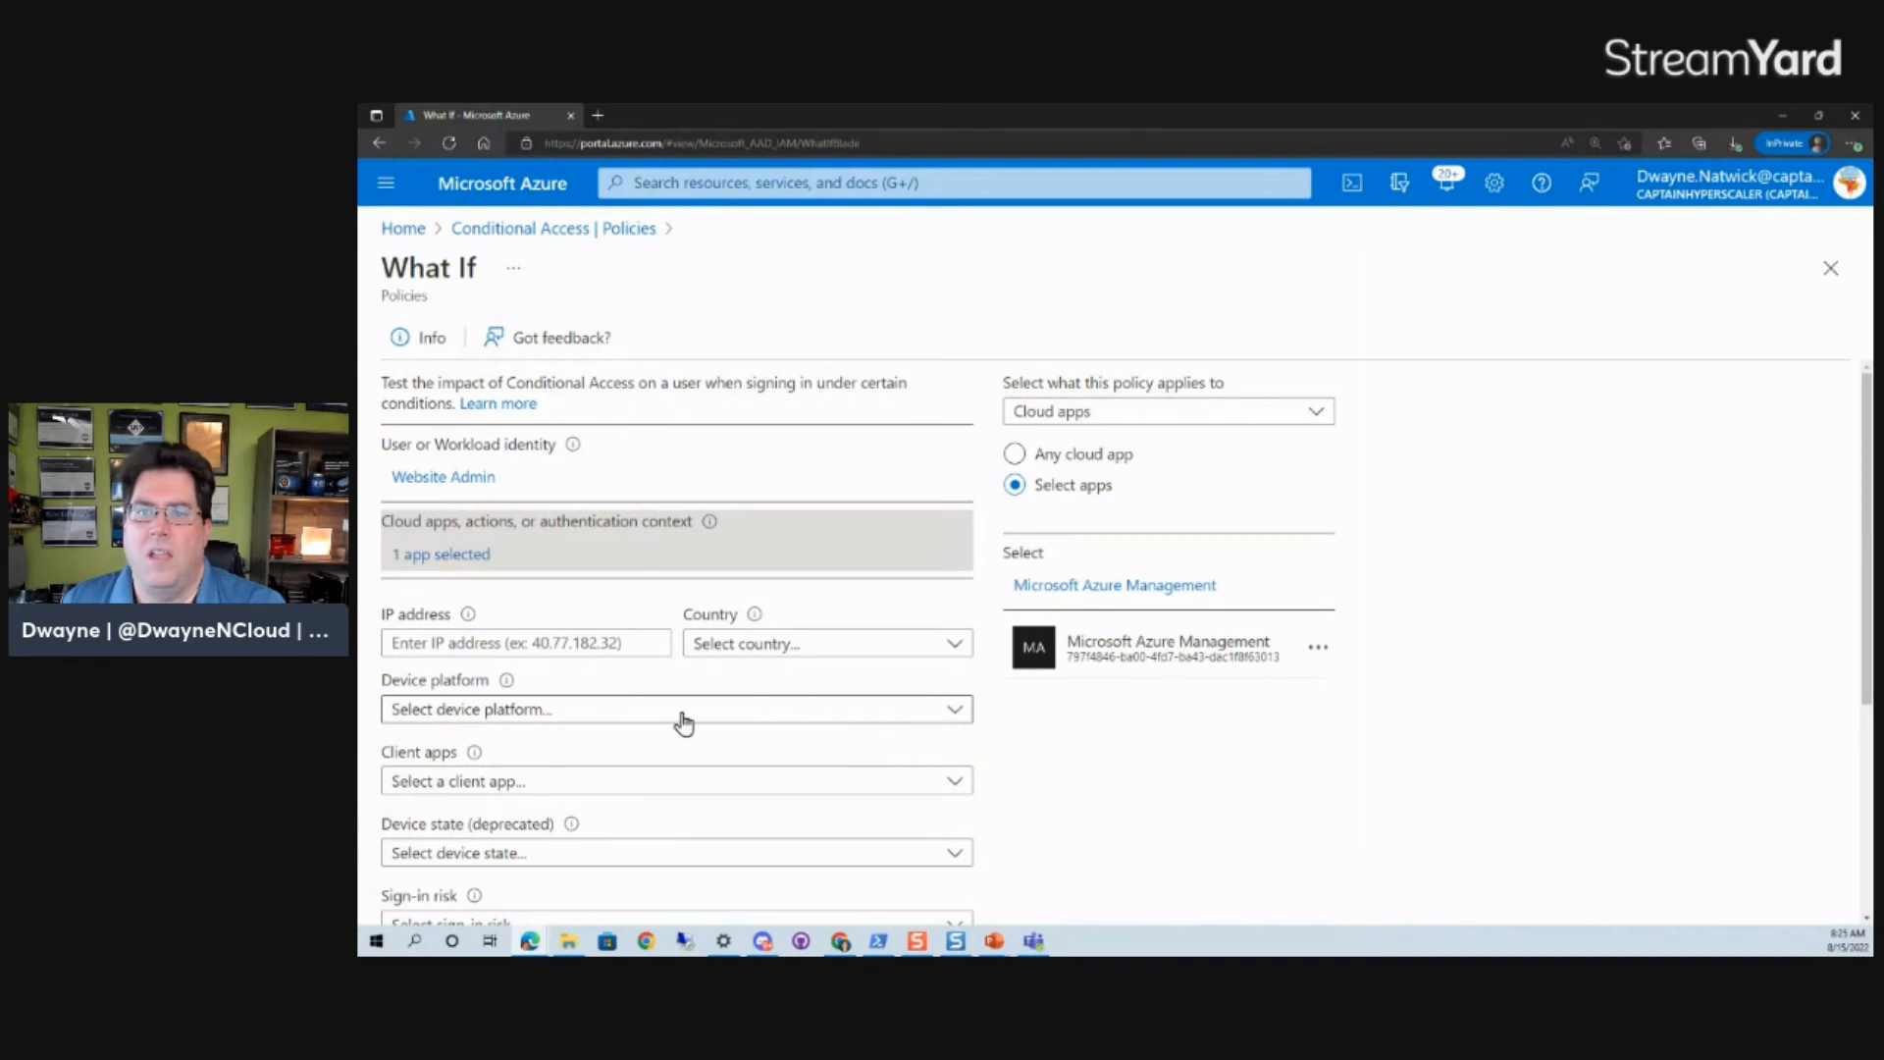
- Run the What If evaluation for Microsoft Azure Management and review the policies that will apply
scroll(677, 708, "down", 3)
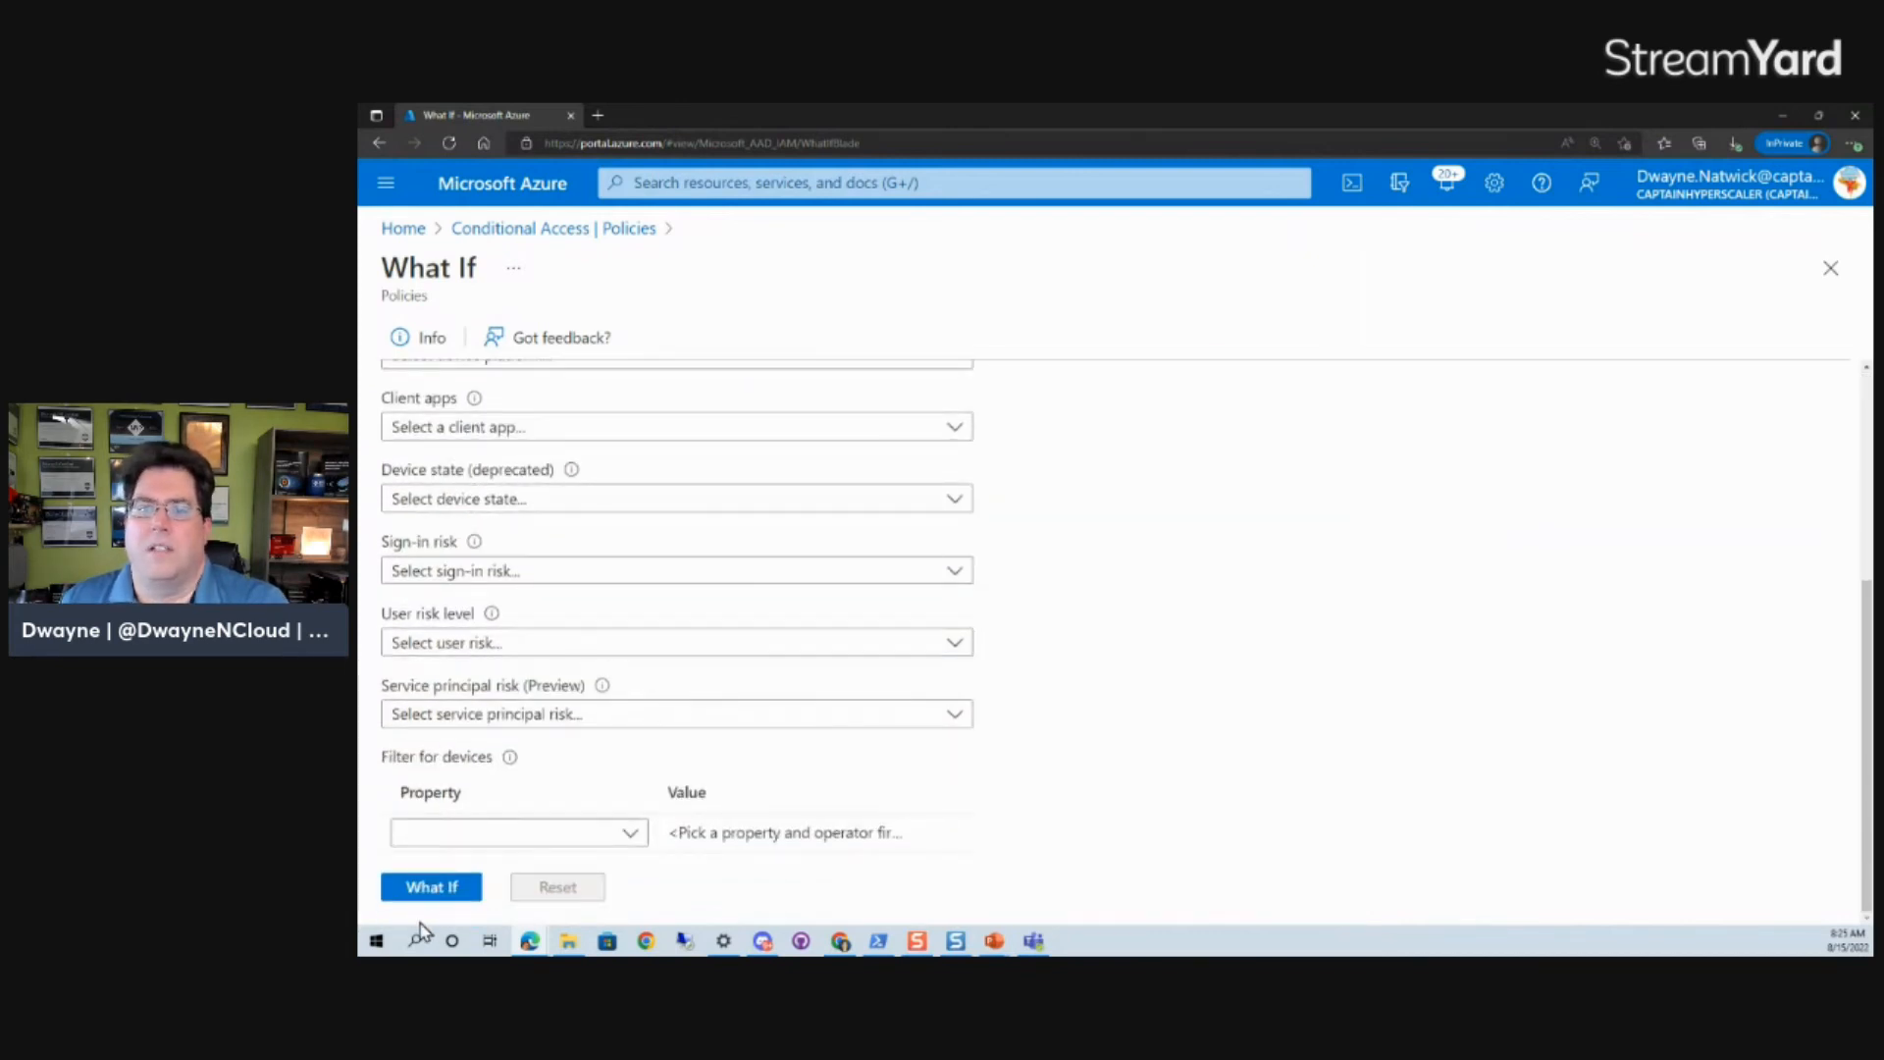
left_click(424, 889)
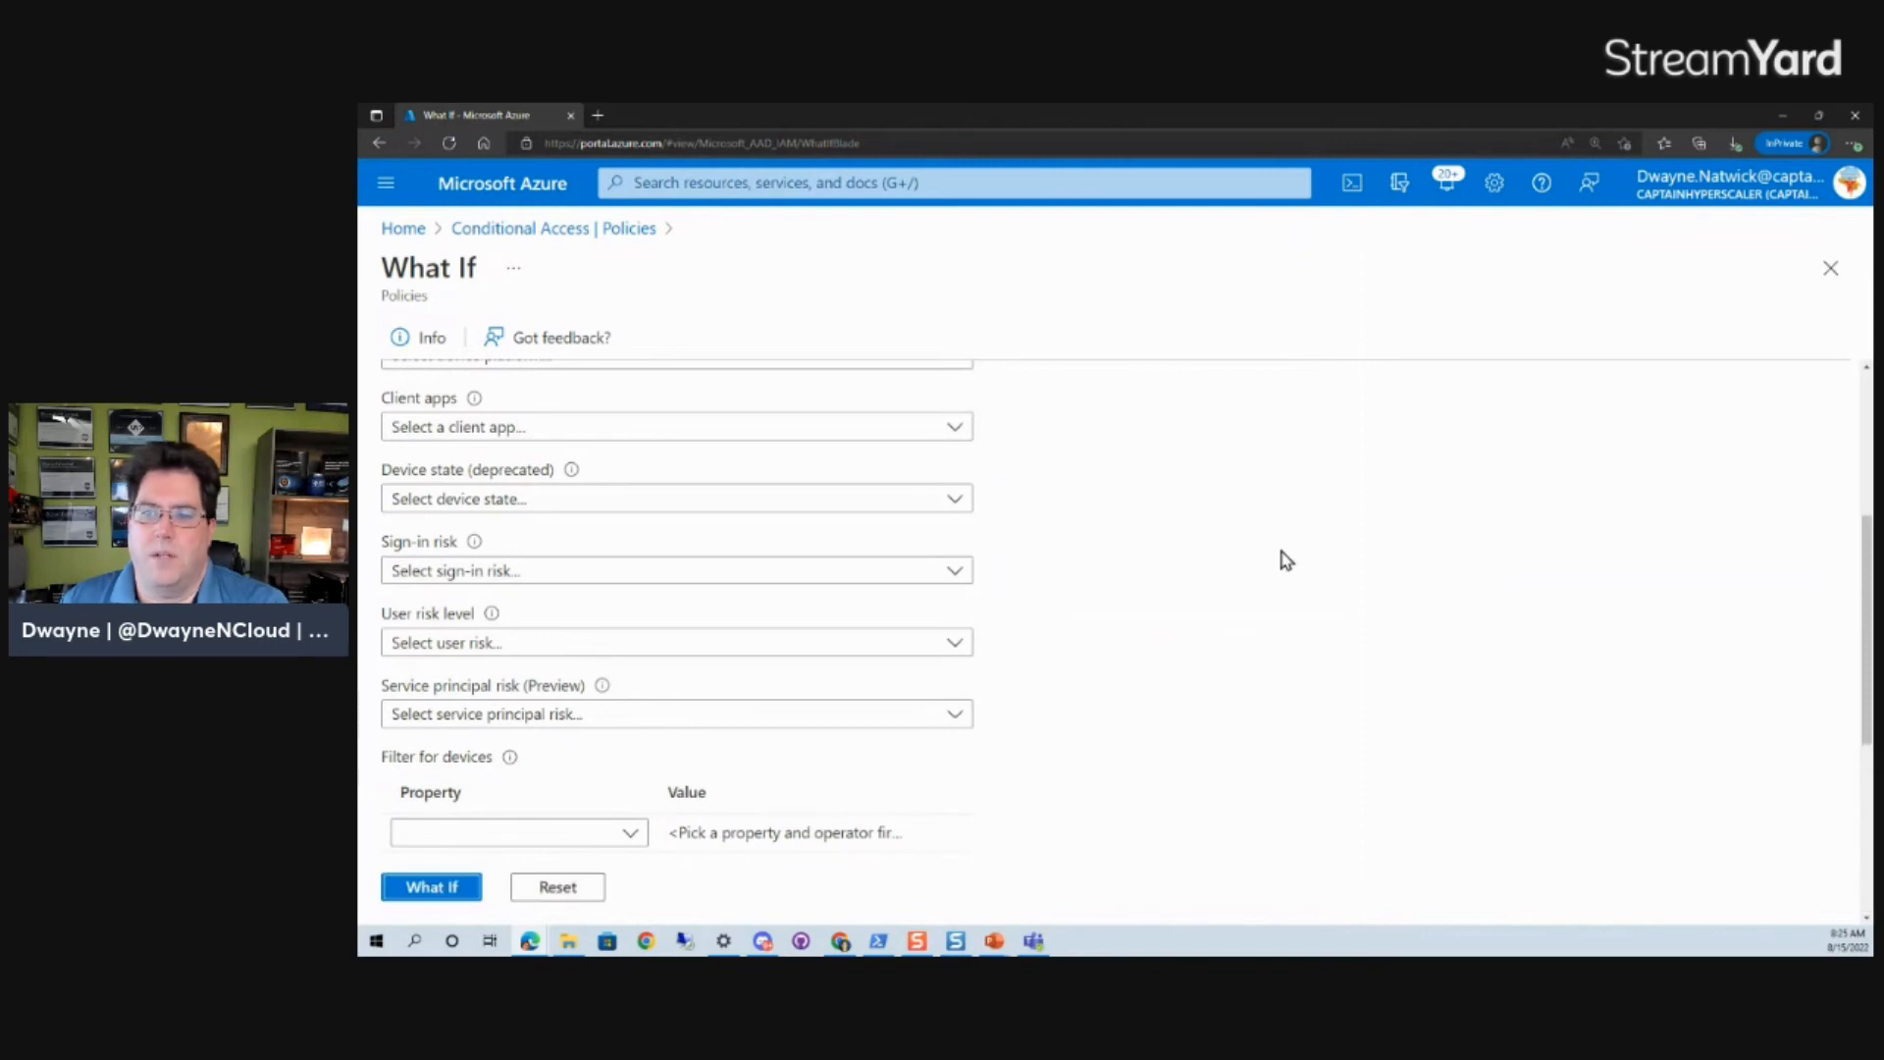
scroll(1286, 560, "down", 4)
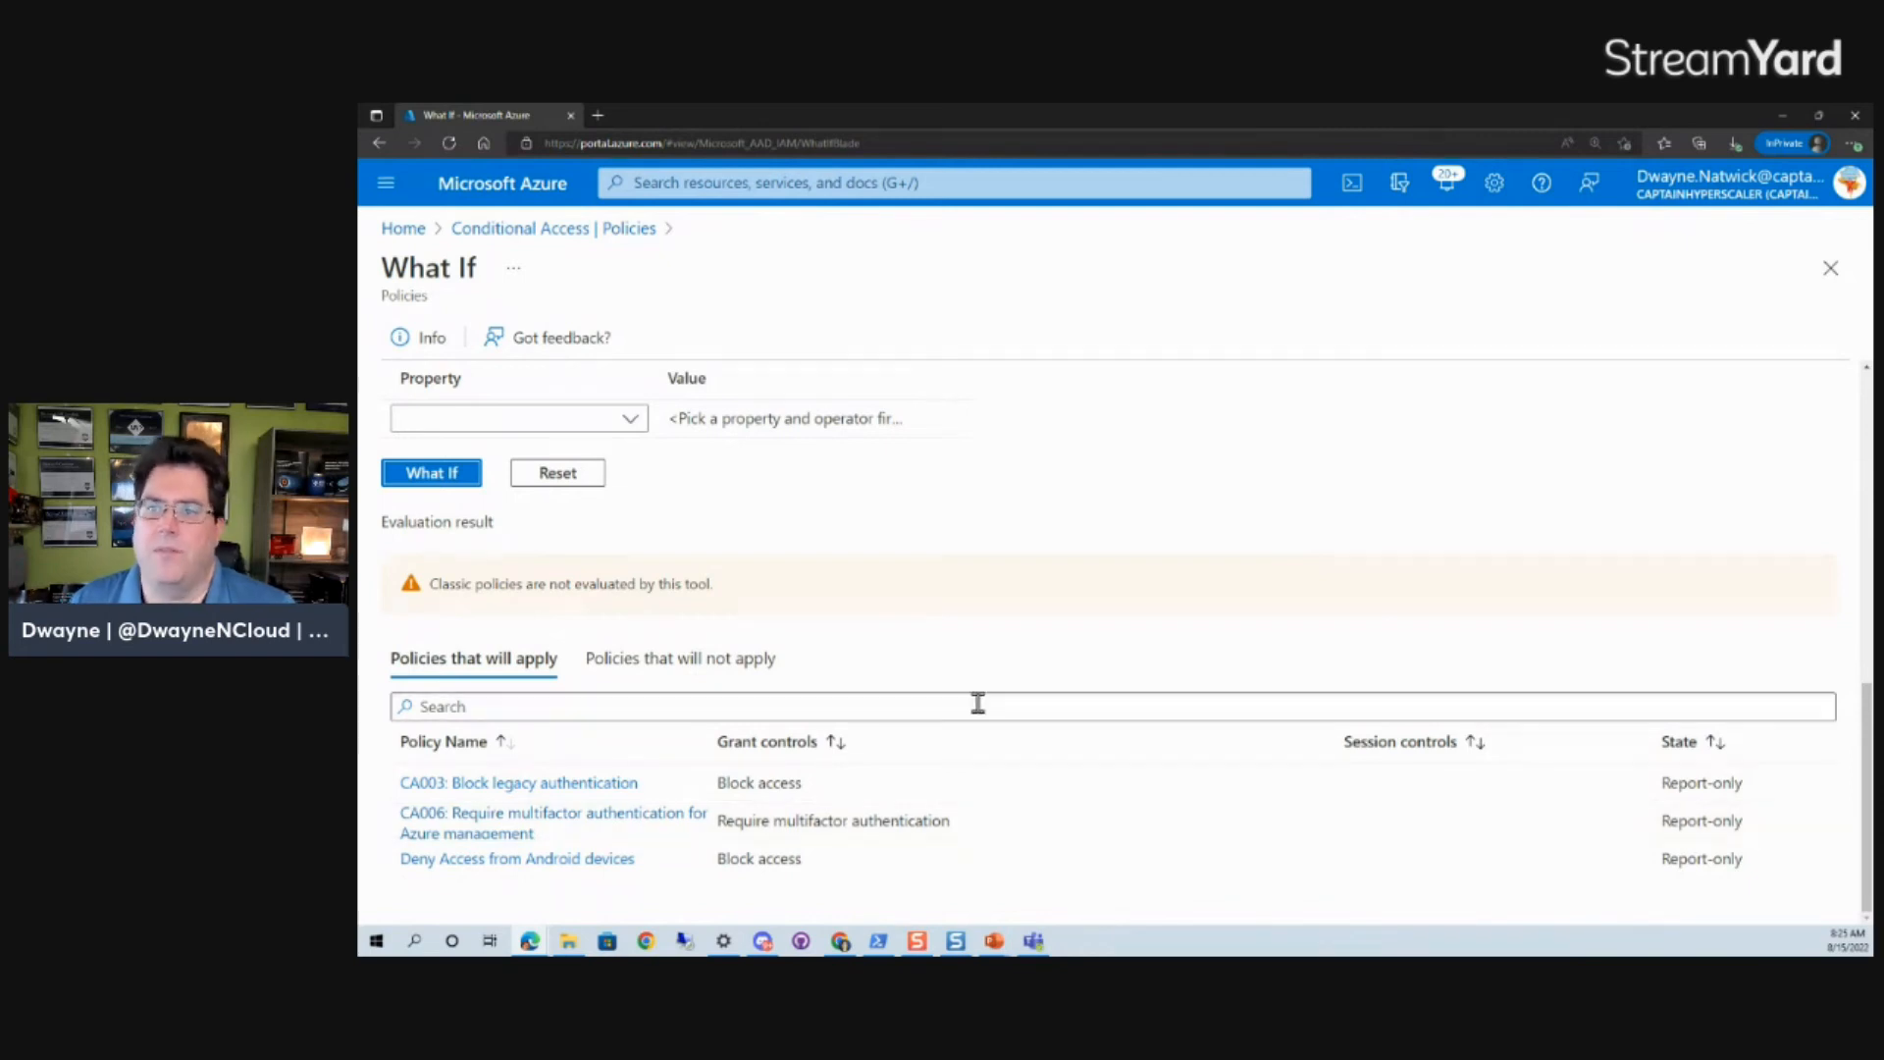
- Replace Microsoft Azure Management with GitHub Enterprise Cloud - Enterprise Account as the tested cloud app
scroll(930, 692, "up", 8)
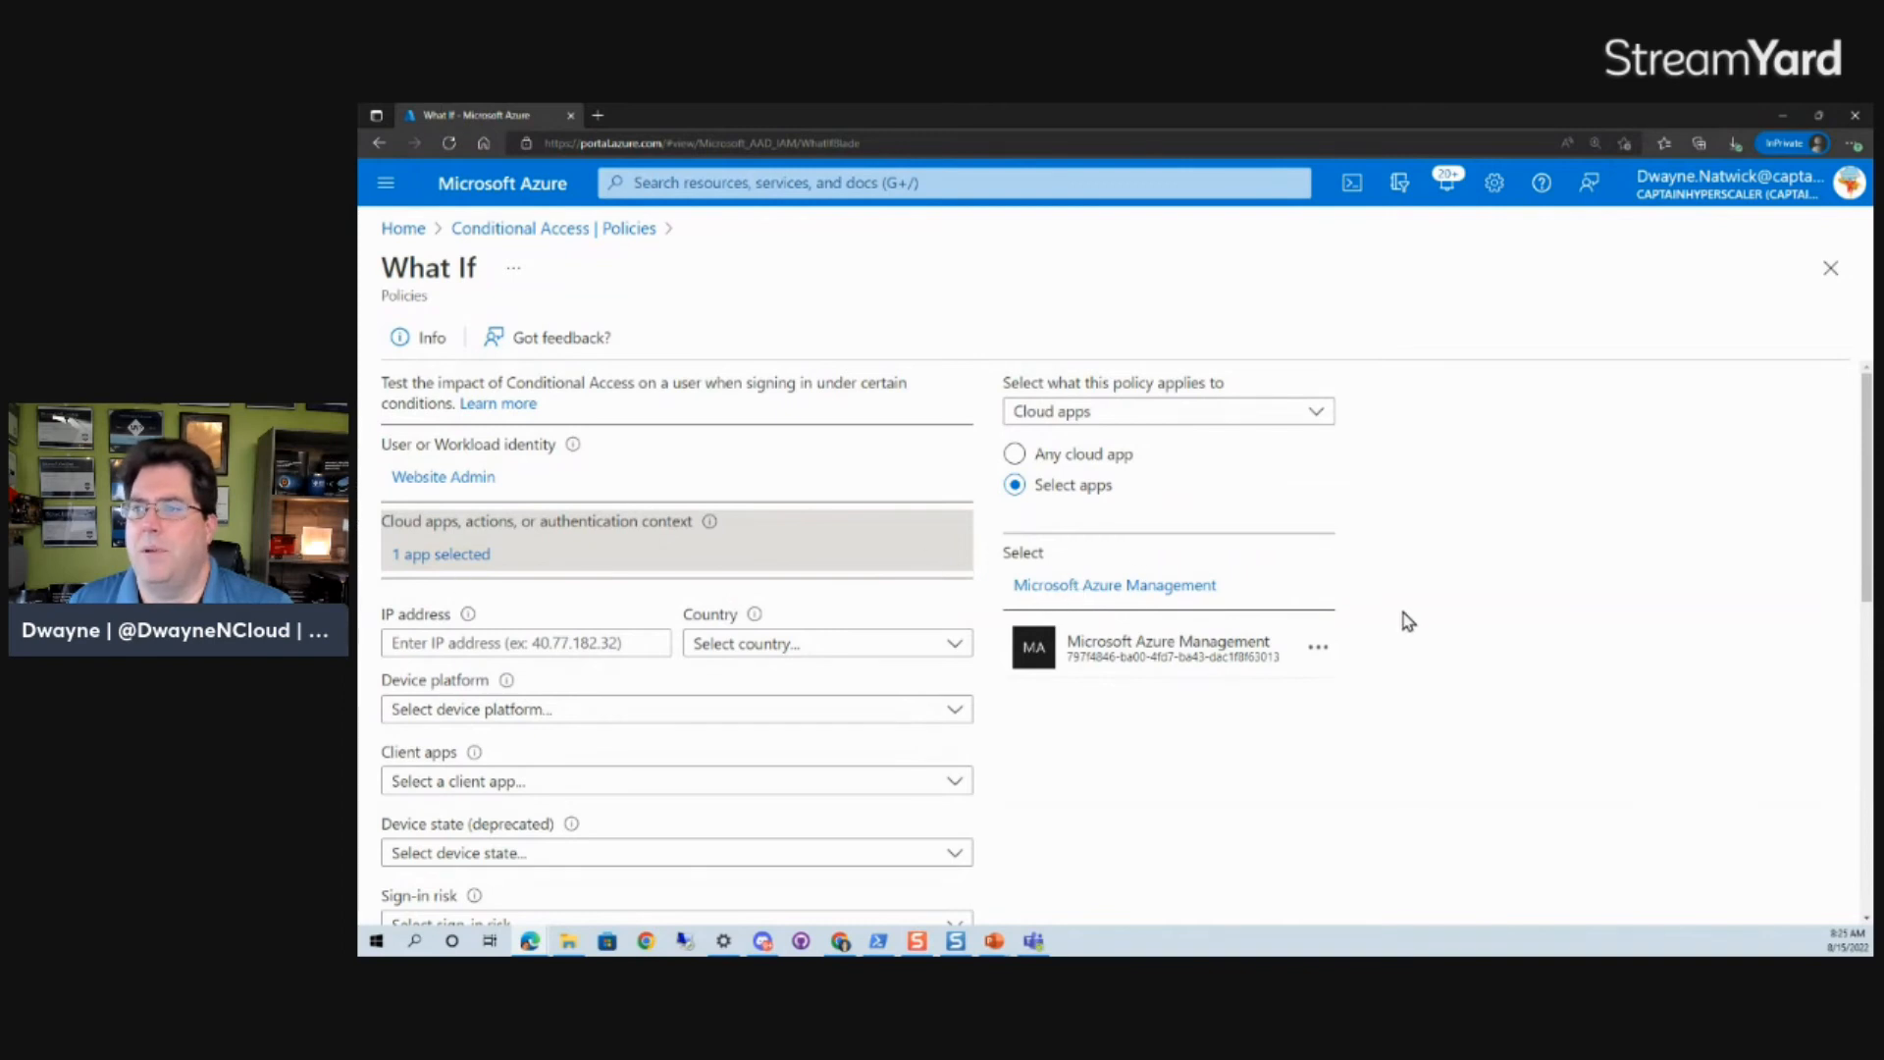
left_click(1319, 648)
left_click(1341, 665)
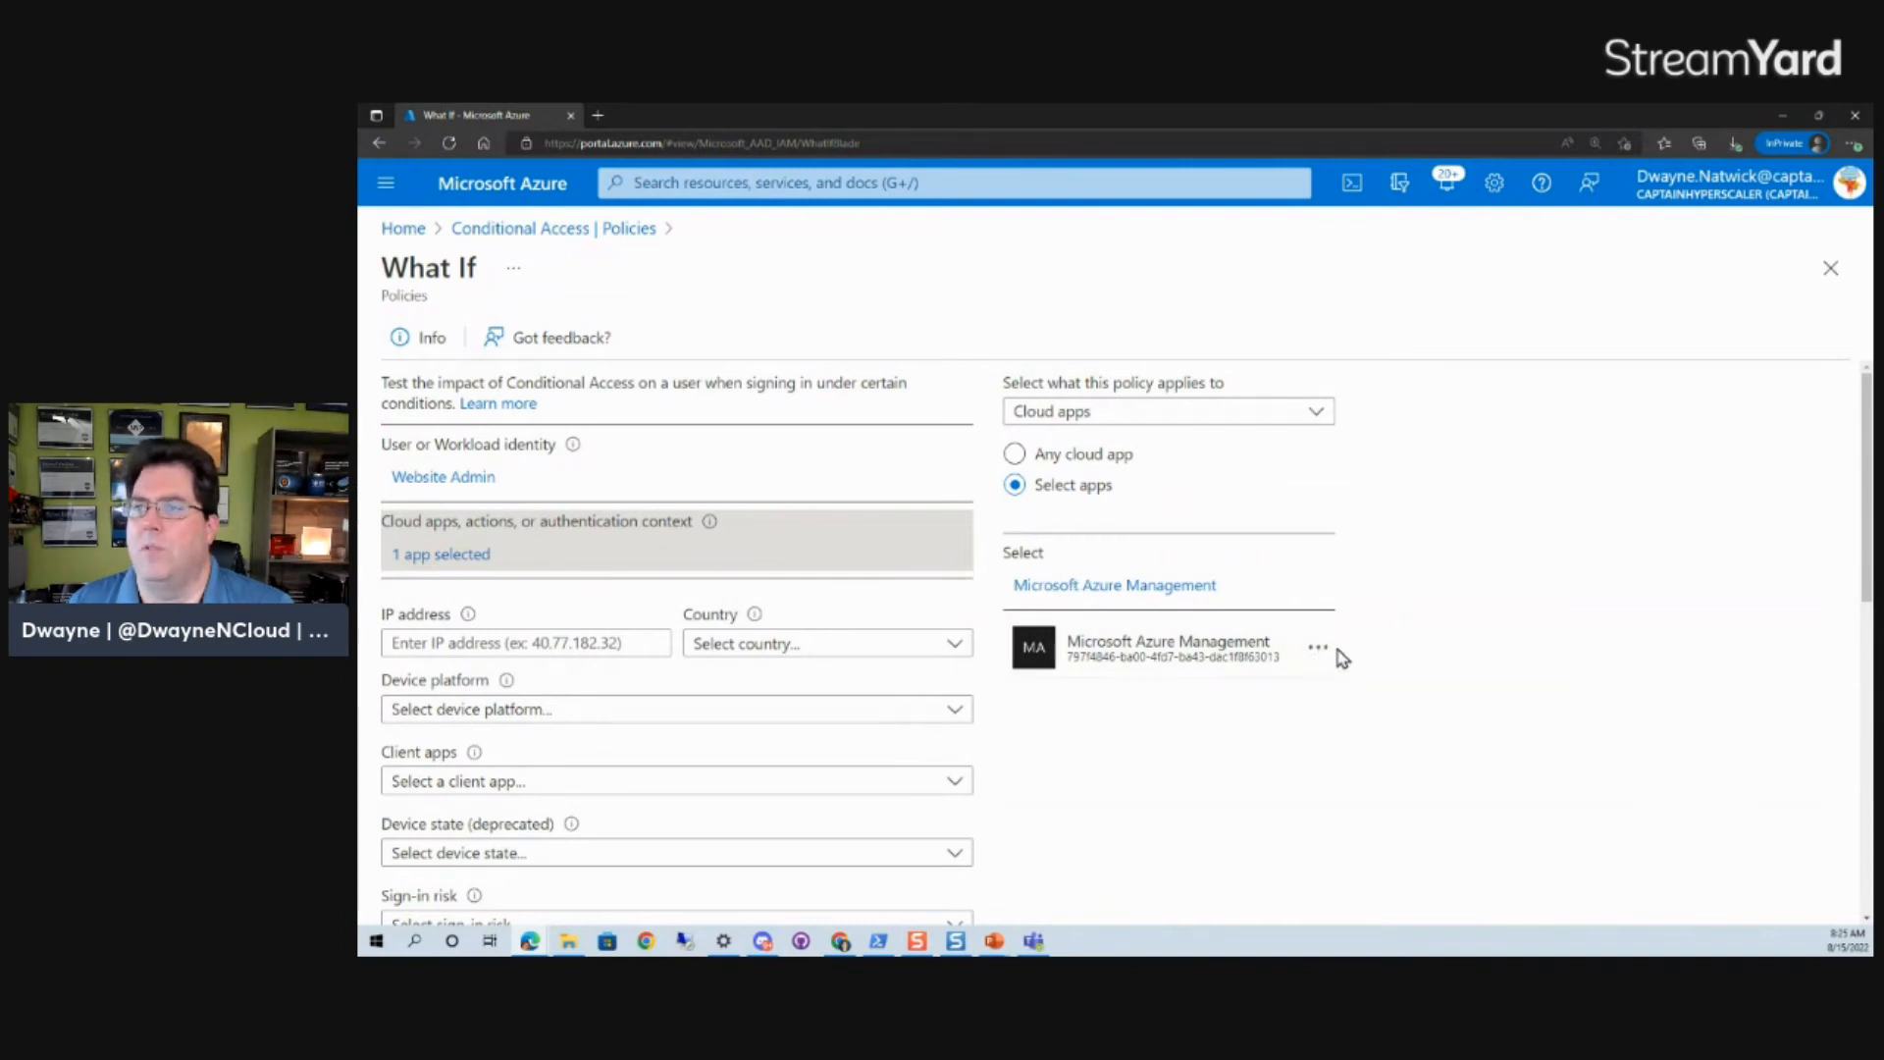
left_click(1034, 587)
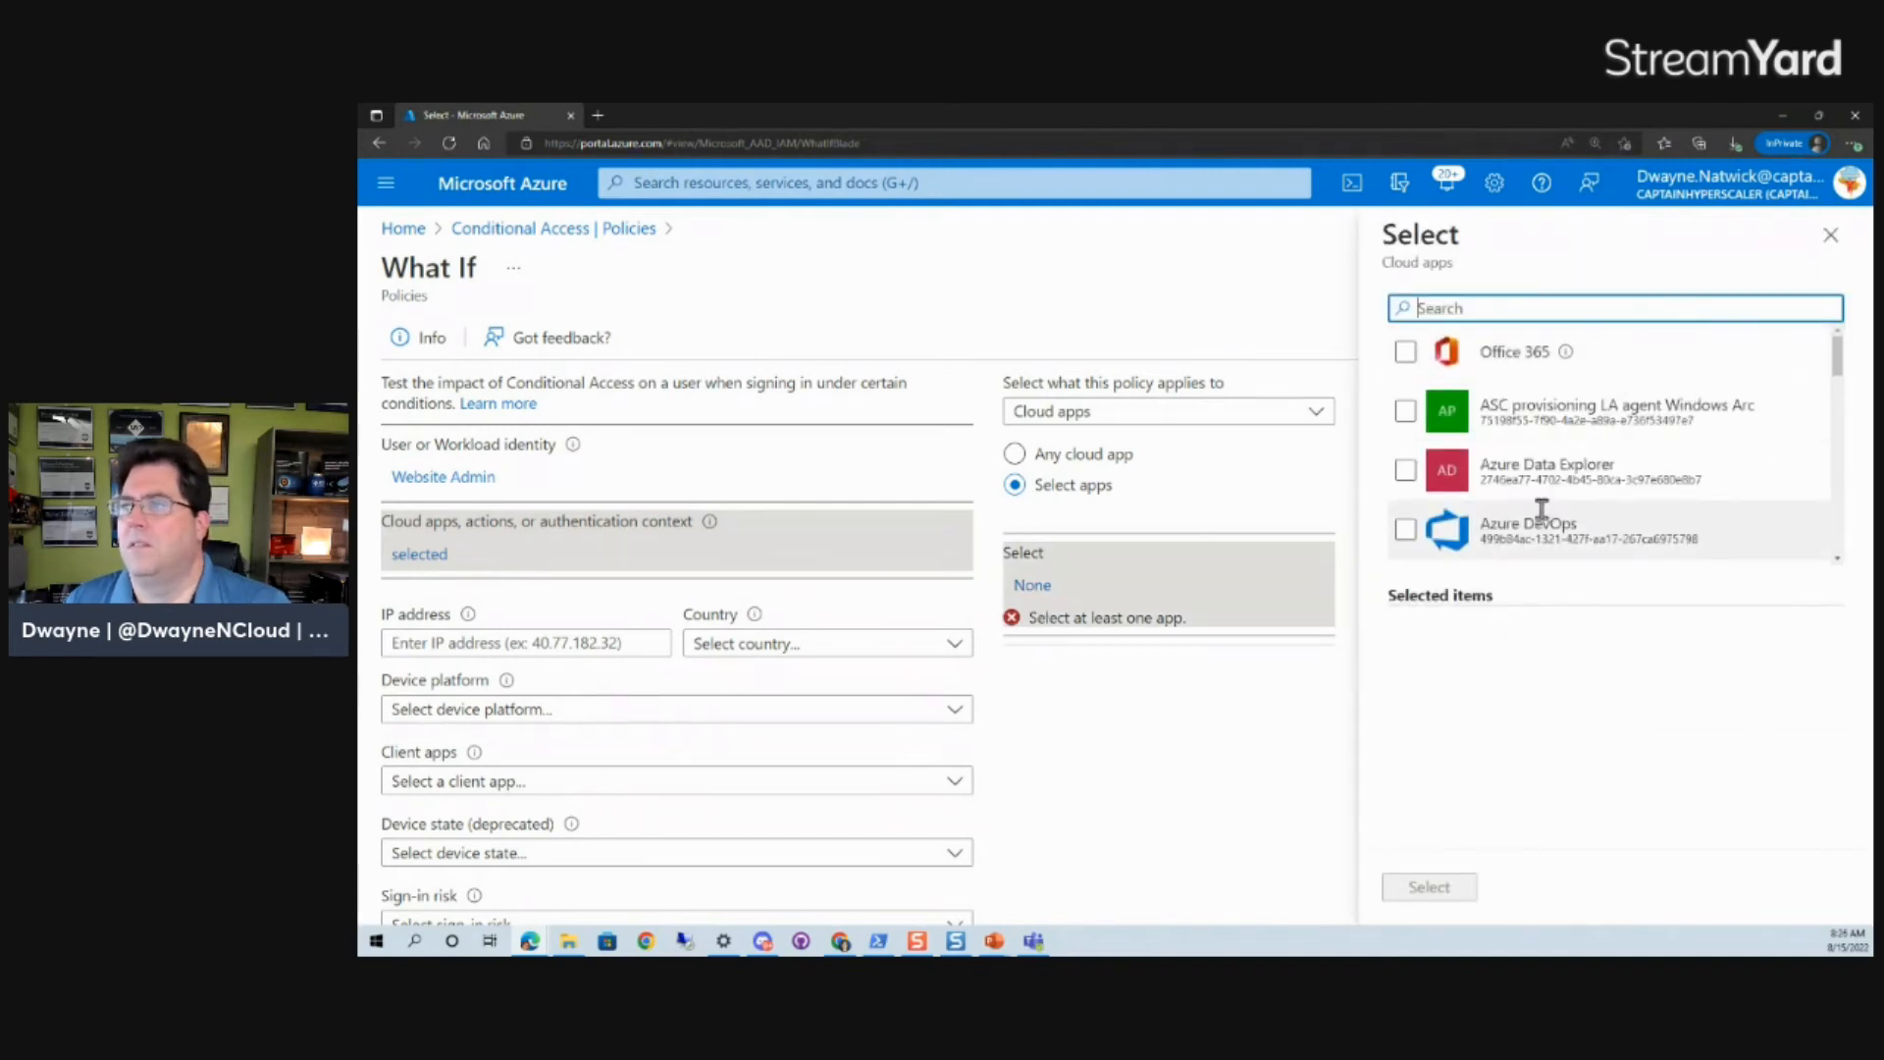
scroll(1544, 399, "down", 5)
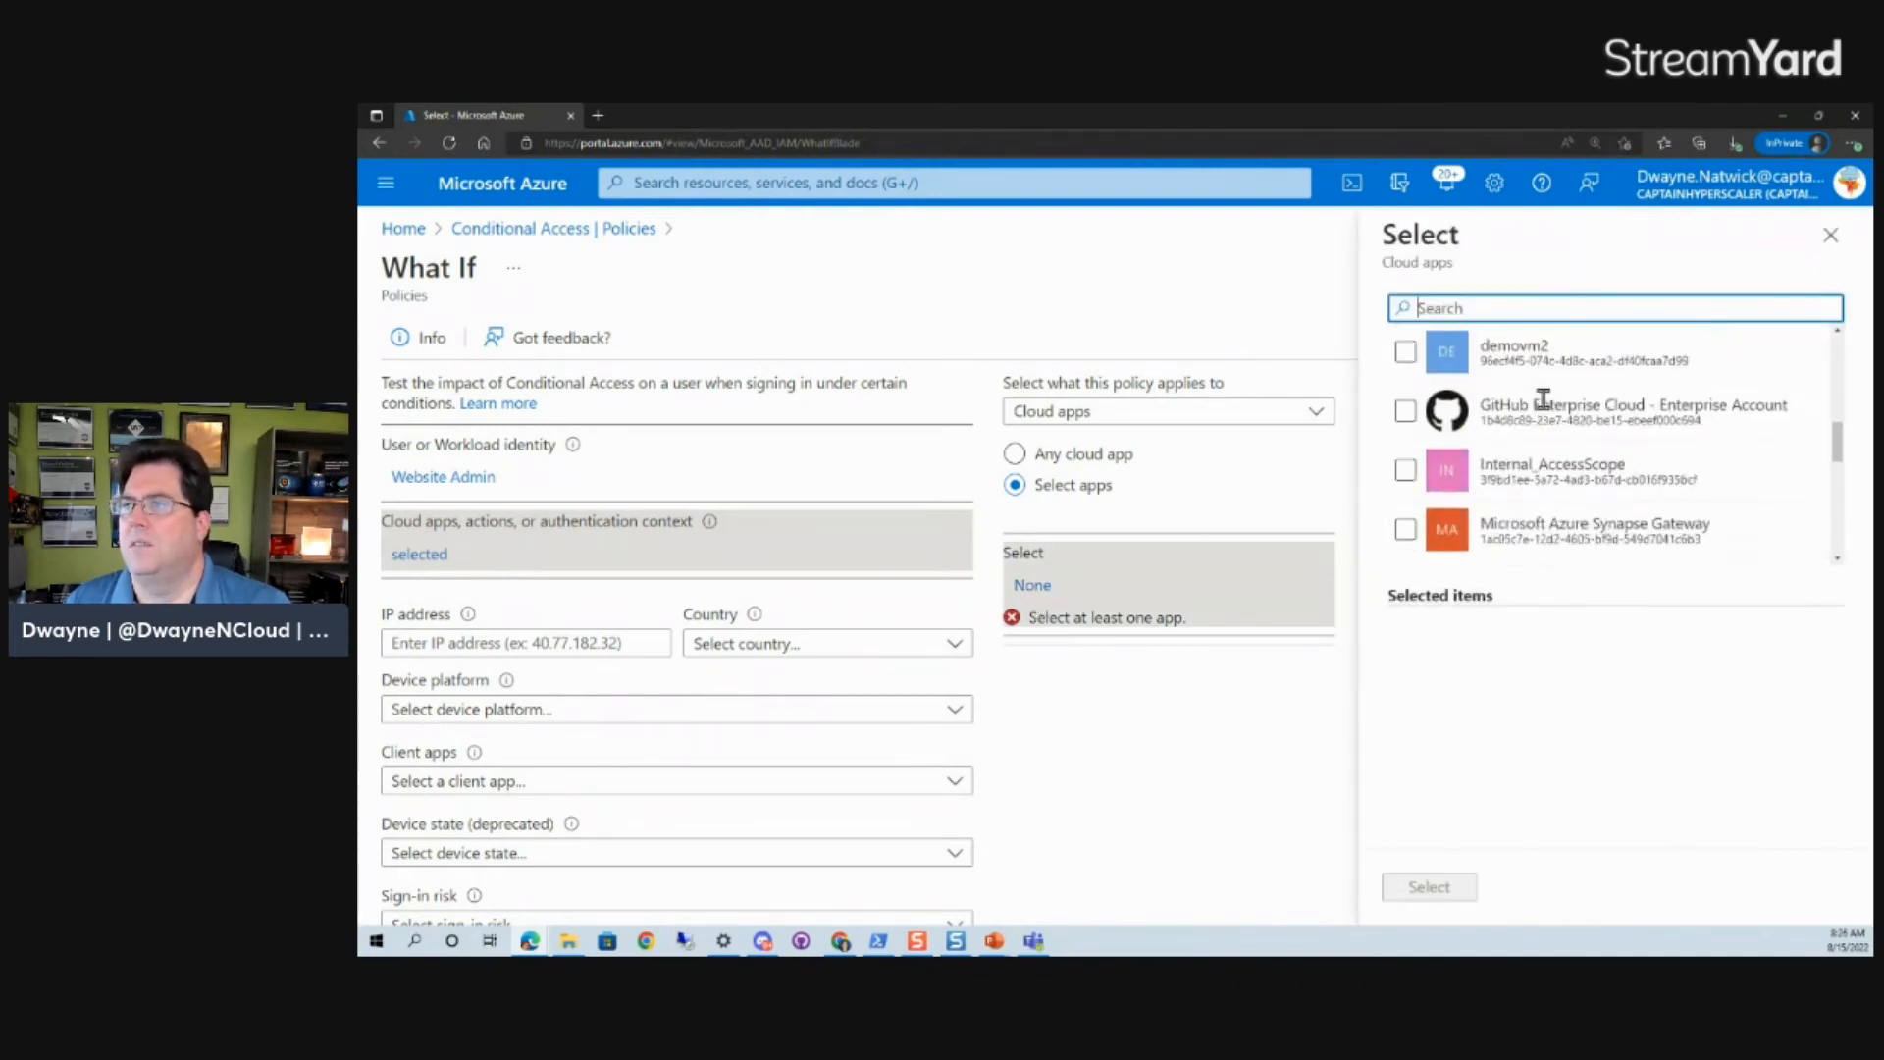
scroll(1543, 399, "up", 5)
scroll(1544, 399, "down", 3)
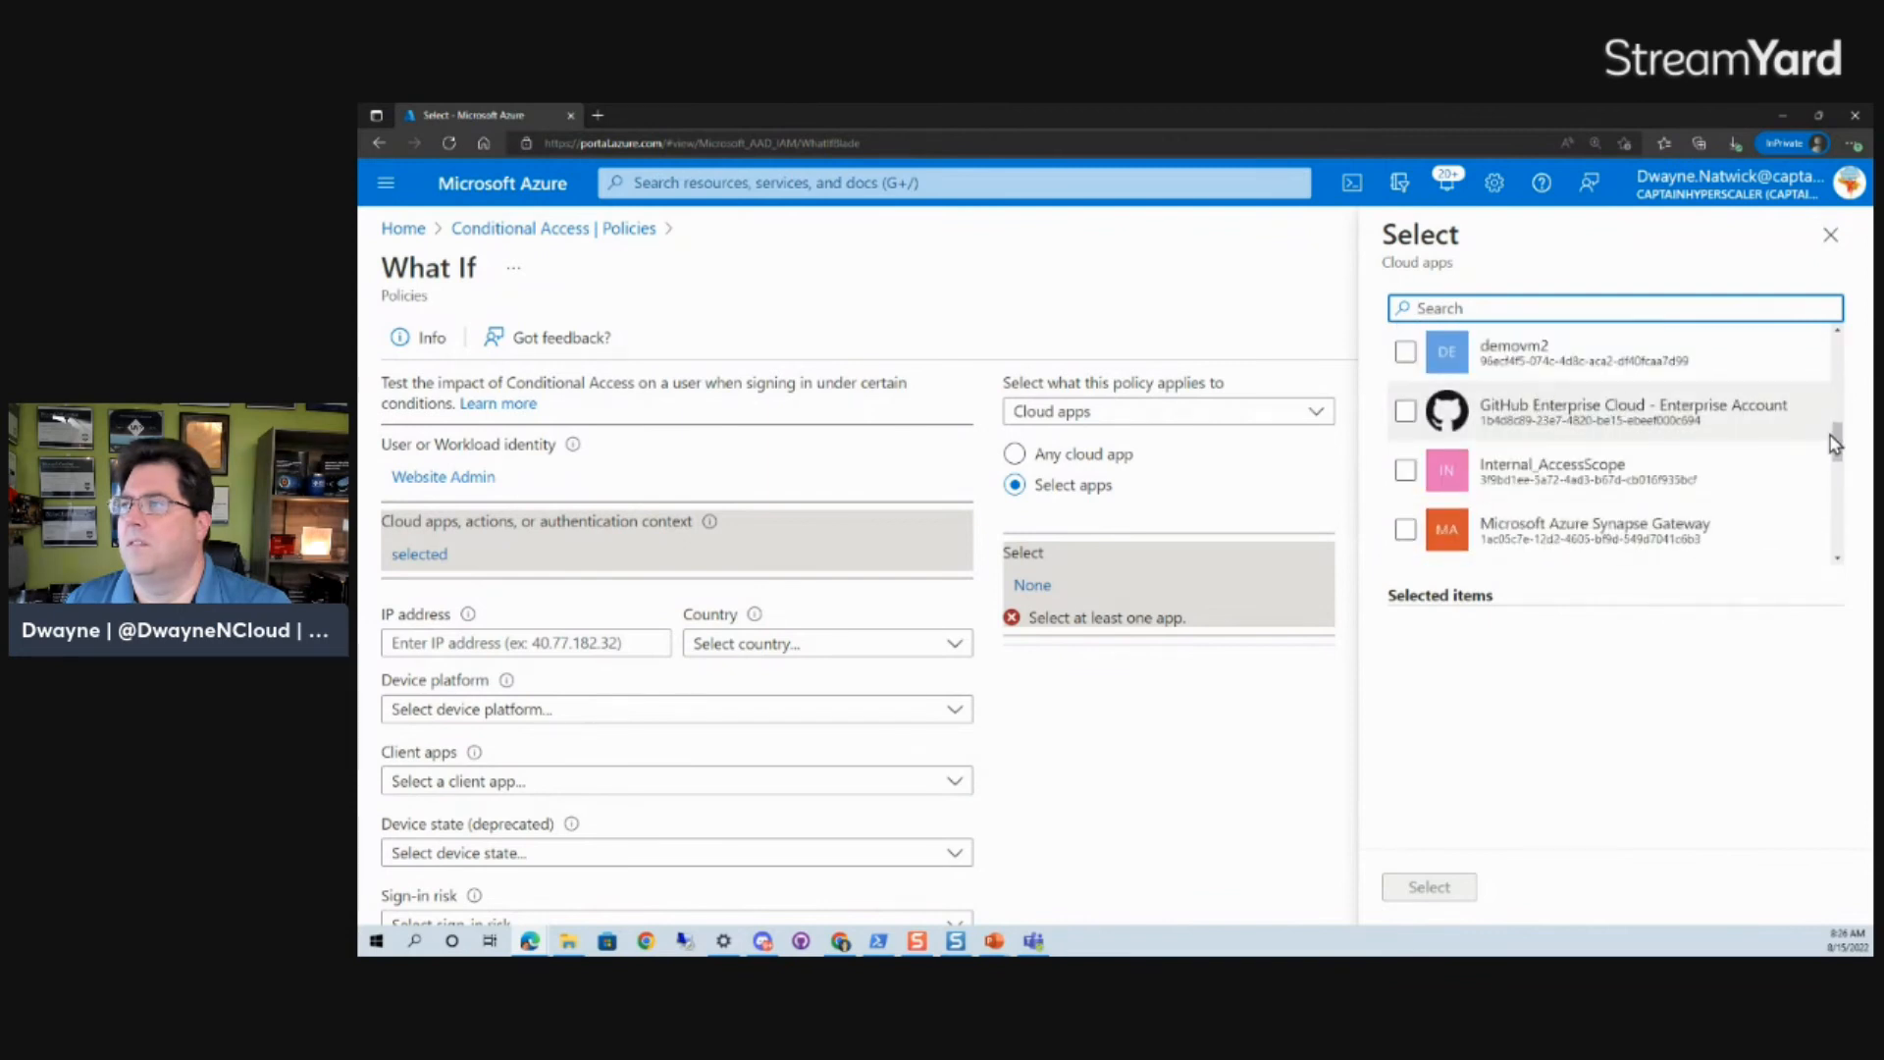
left_click(1565, 406)
left_click(1407, 413)
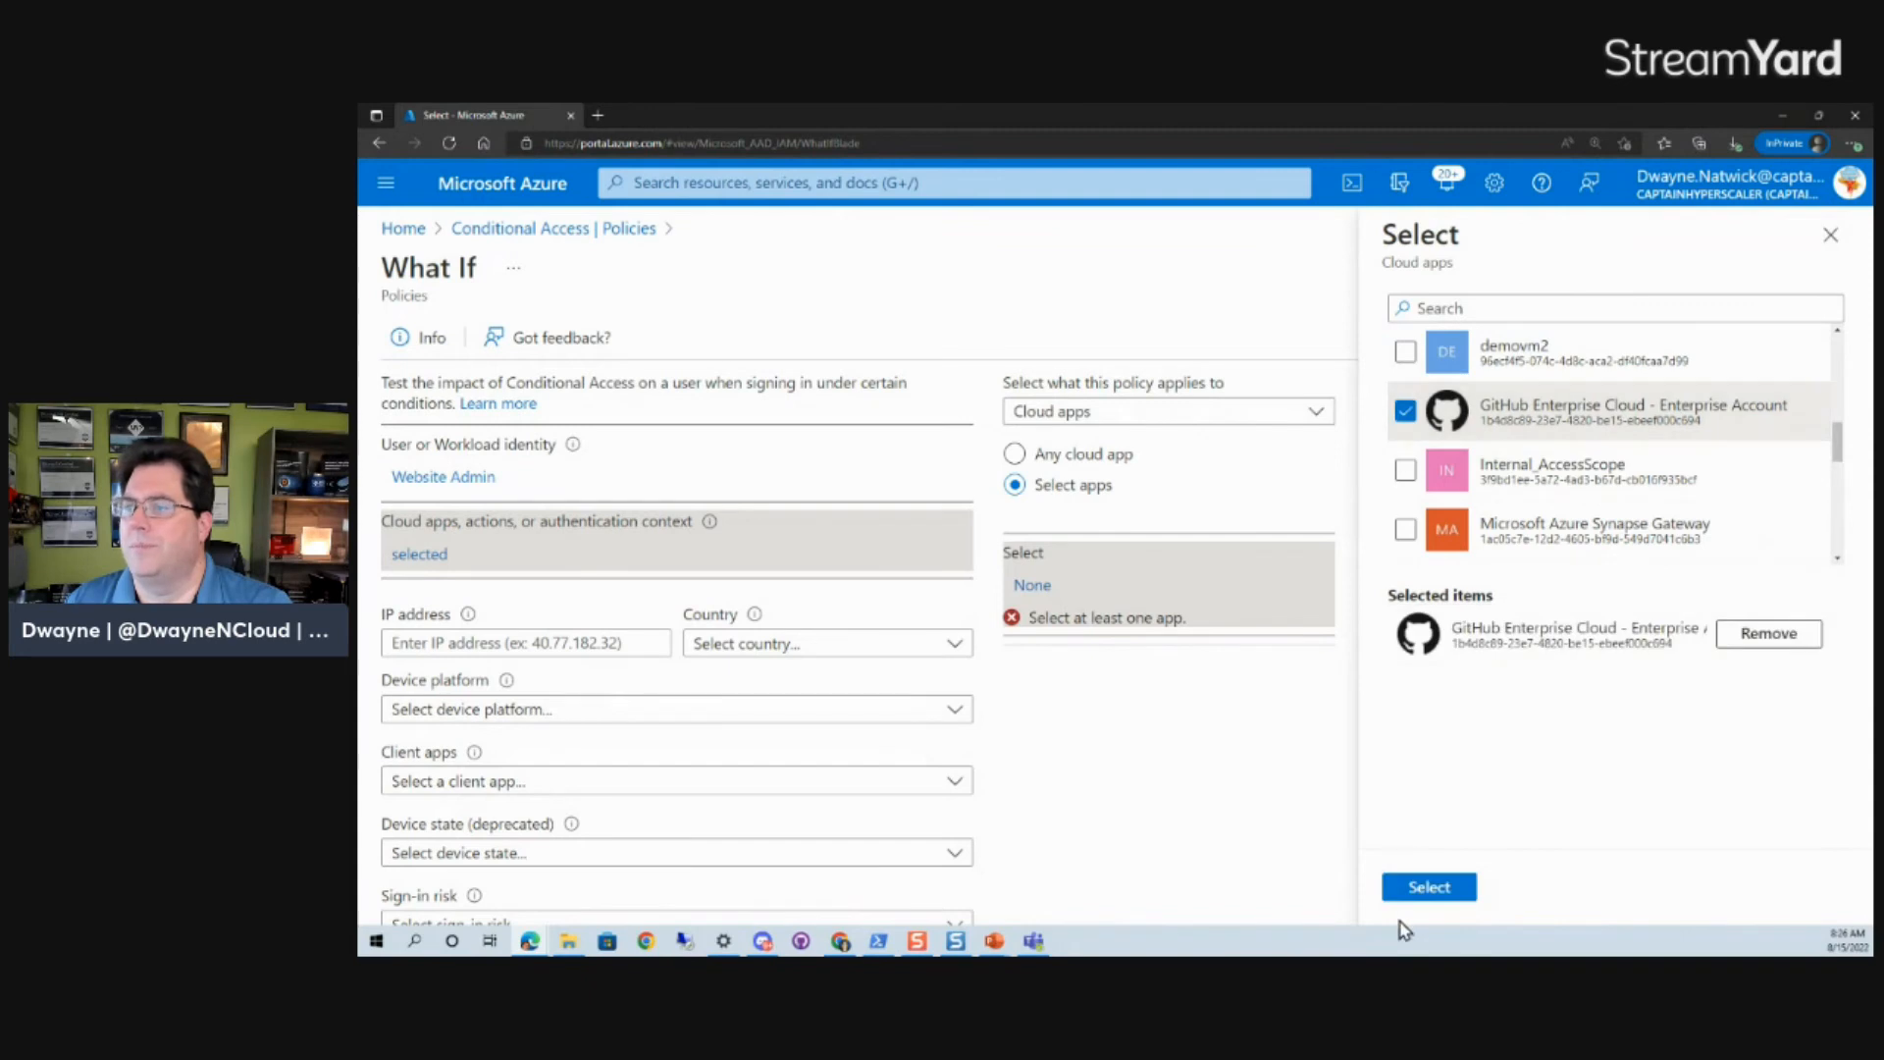
left_click(1425, 888)
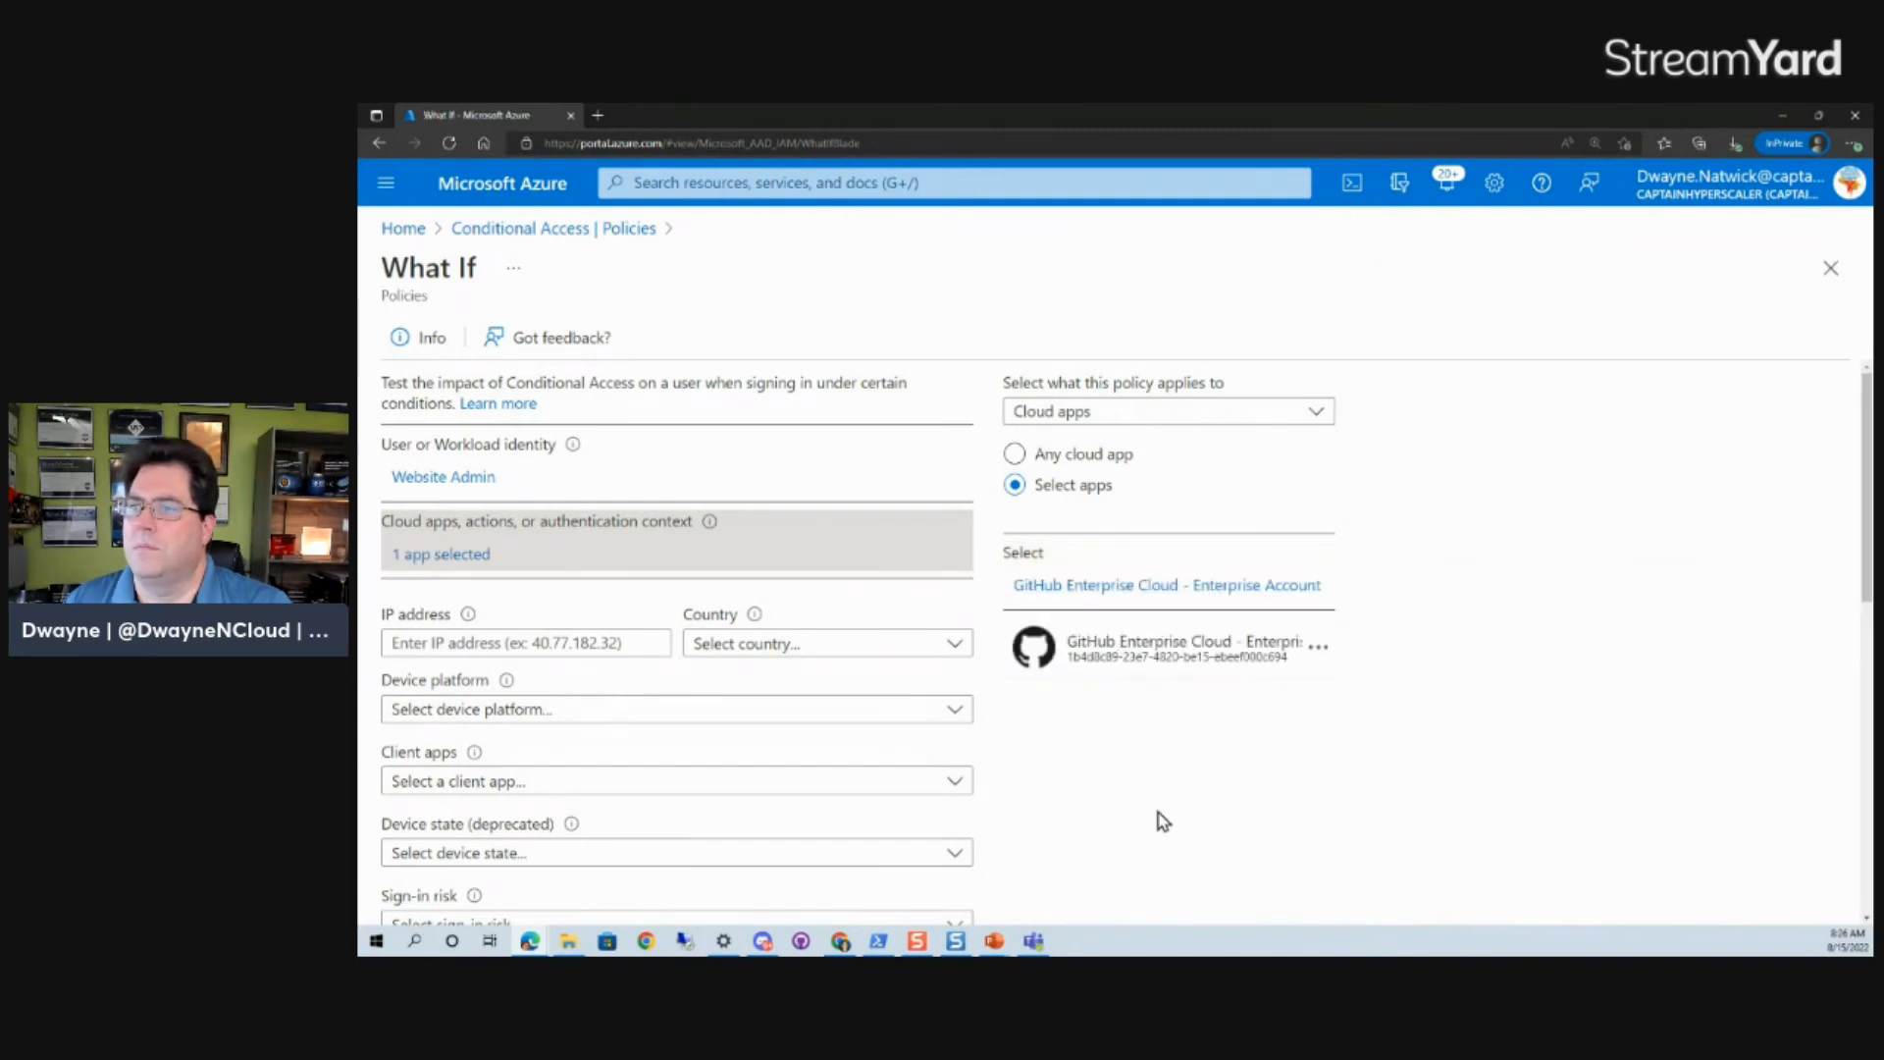
- Run the What If evaluation for the GitHub app, review the applying policies, and go back to the Conditional Access policies
scroll(1164, 817, "down", 10)
left_click(405, 475)
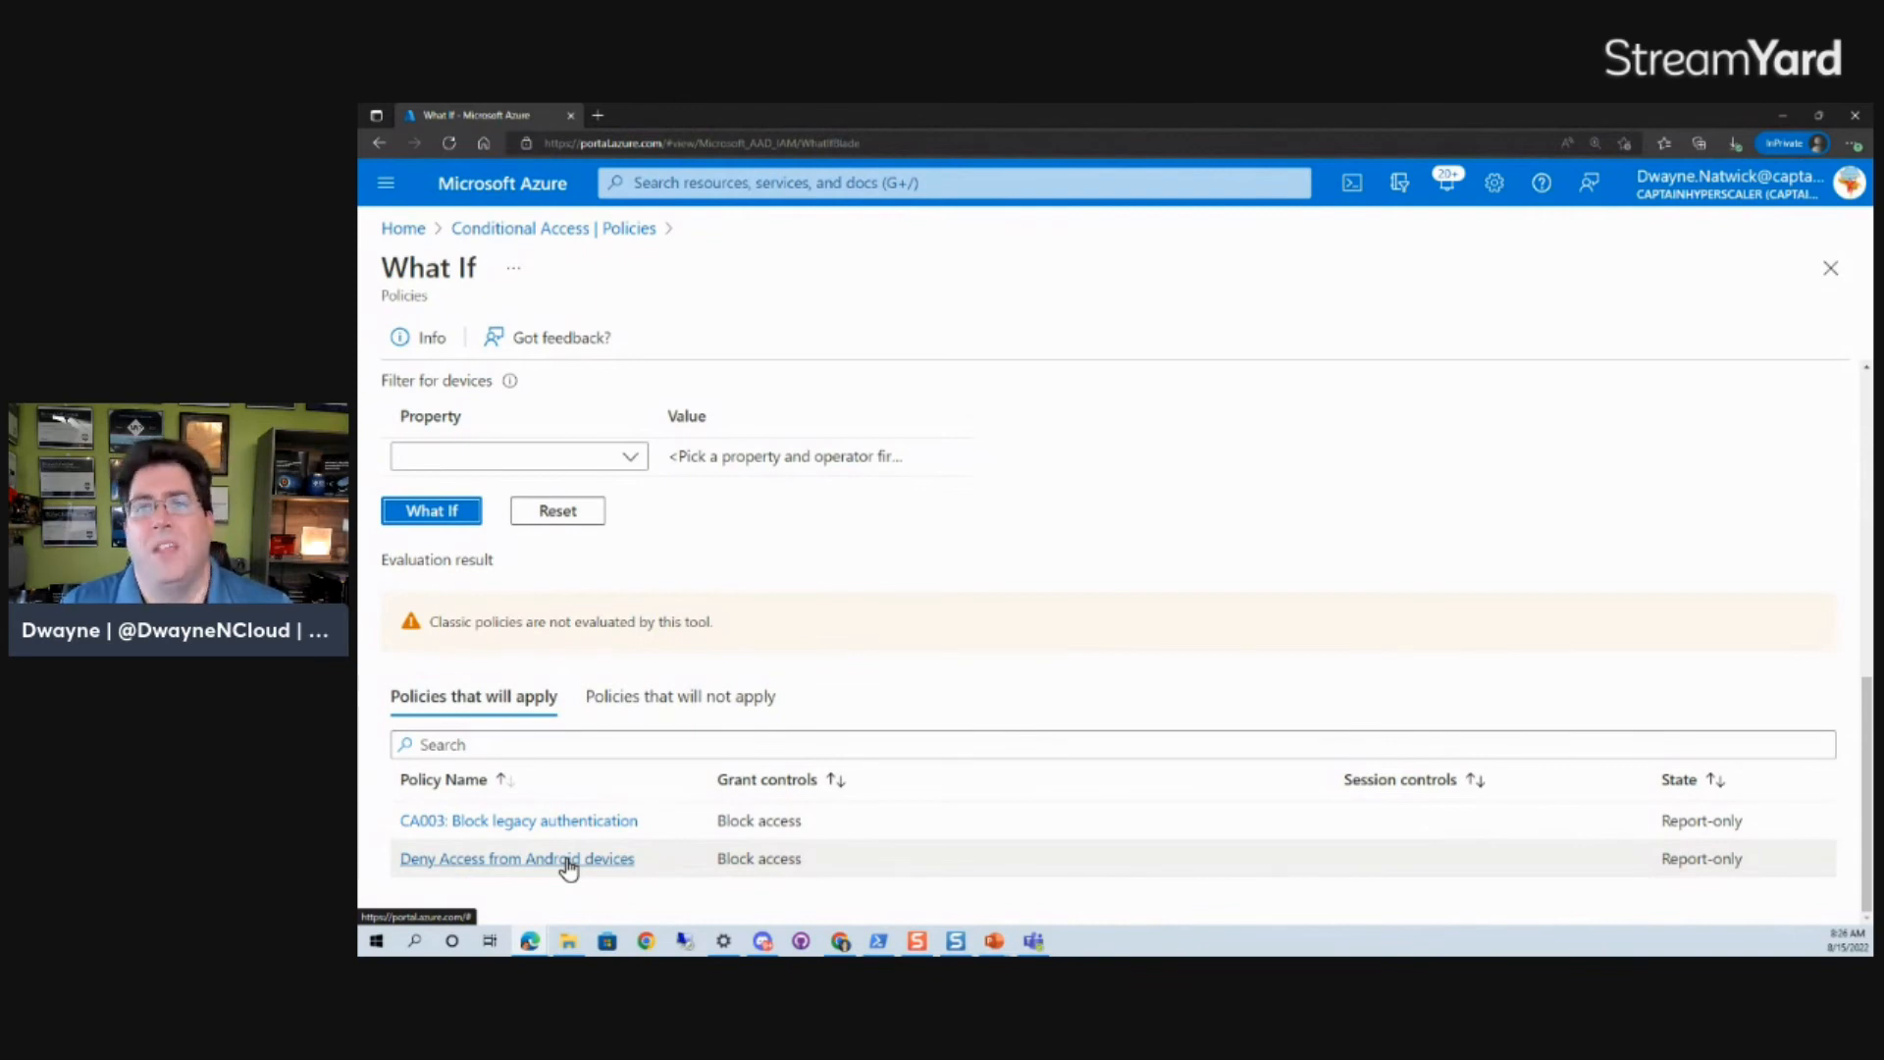
left_click(576, 238)
left_click(1185, 225)
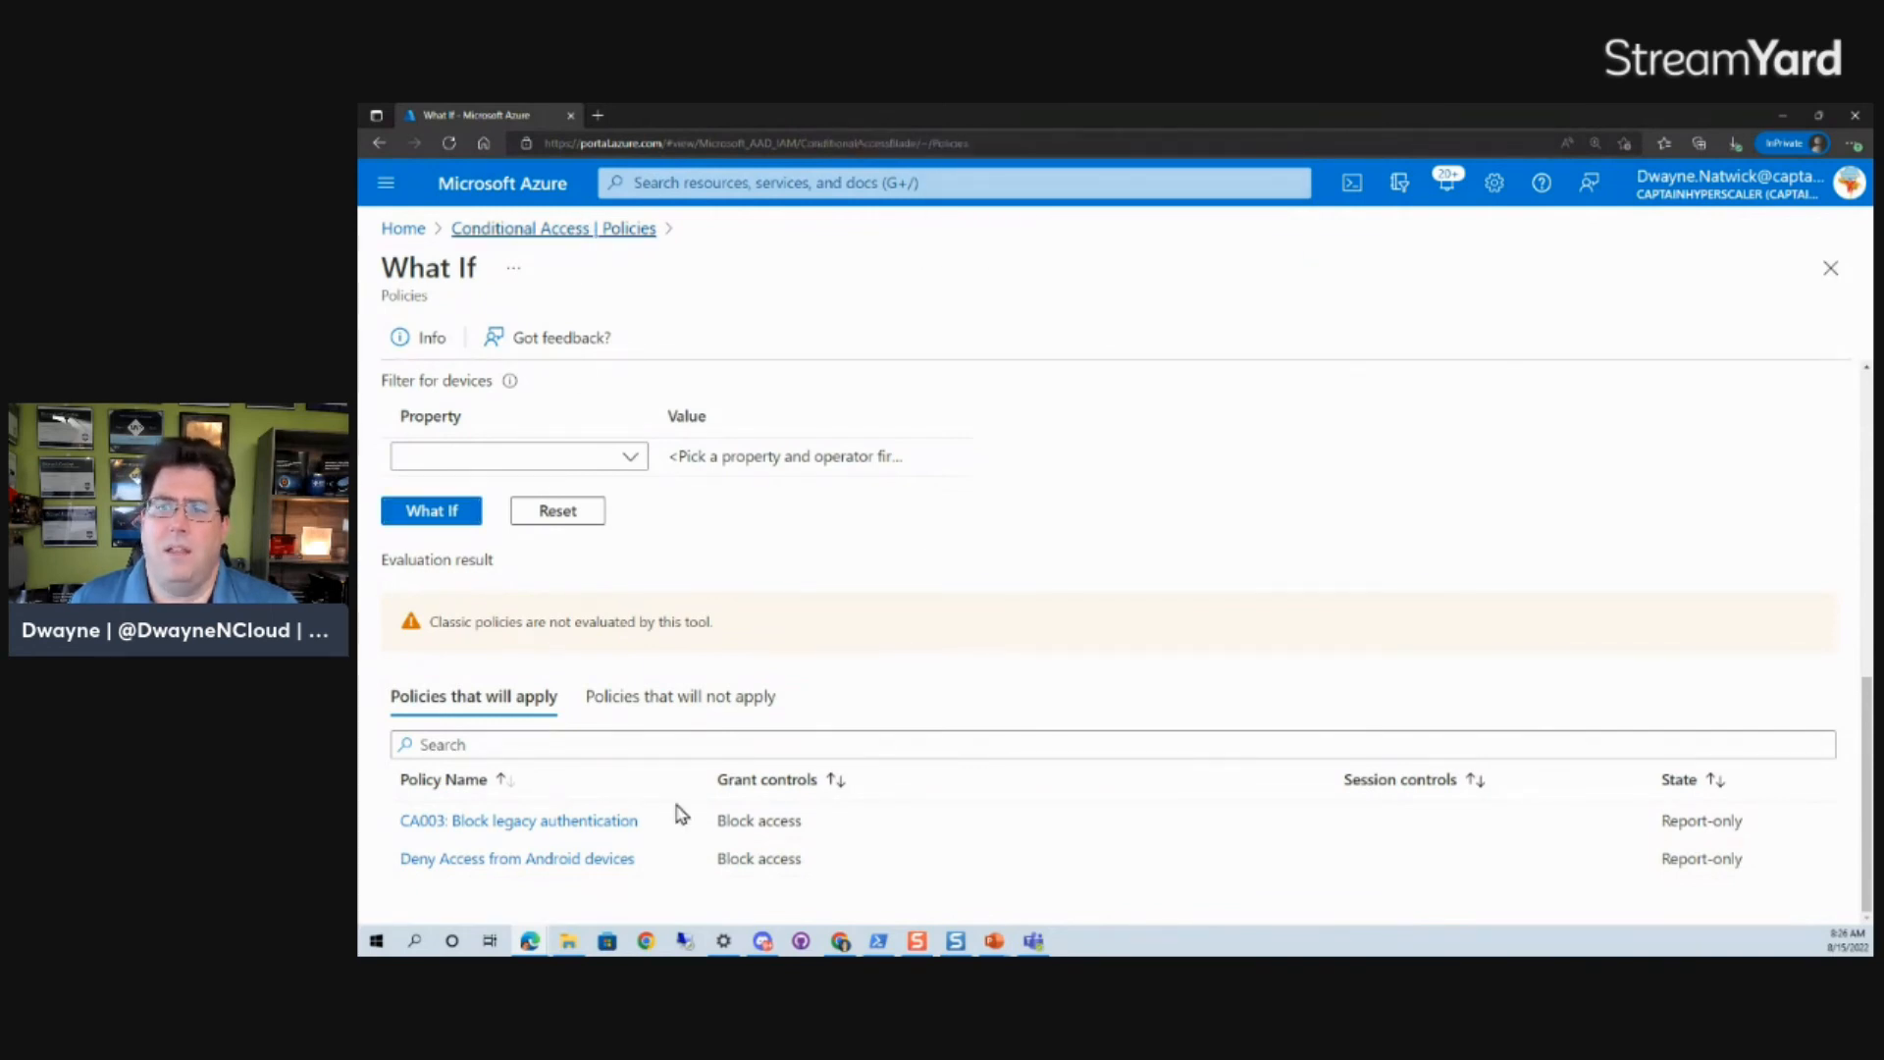